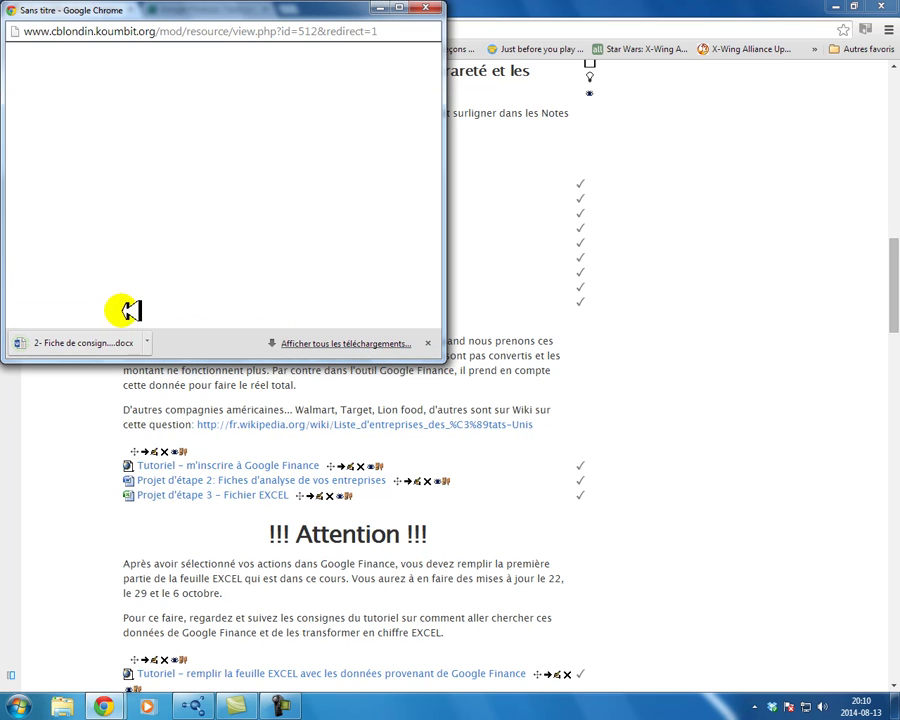
- Open the downloaded "2- Fiche de consignes" document, enable editing and read through the stock market simulation instructions
{"action": "left_click", "coordinate": [105, 335]}
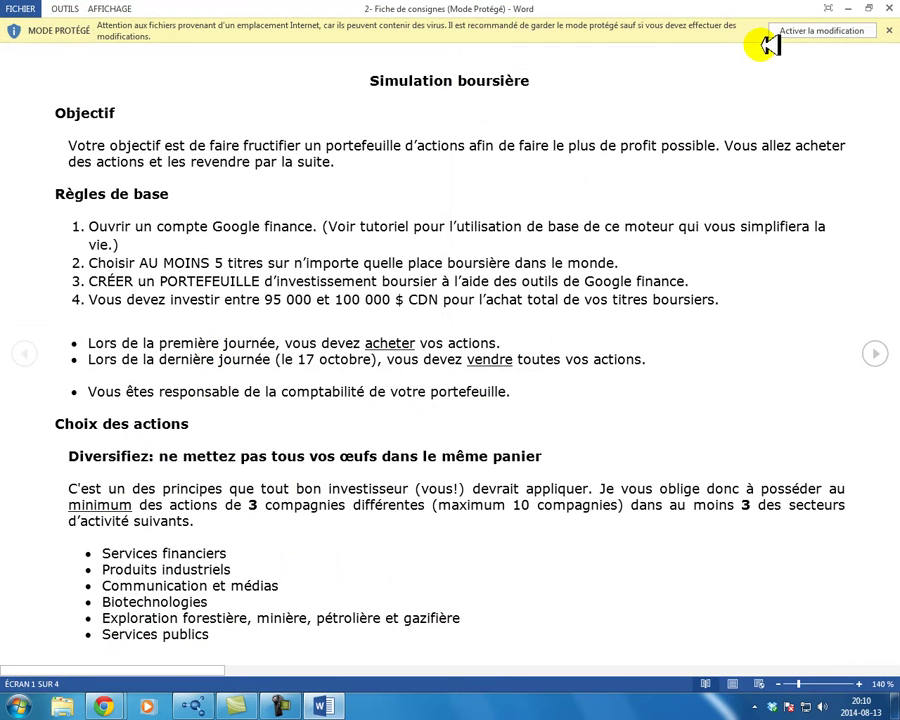
{"action": "left_click", "coordinate": [800, 31]}
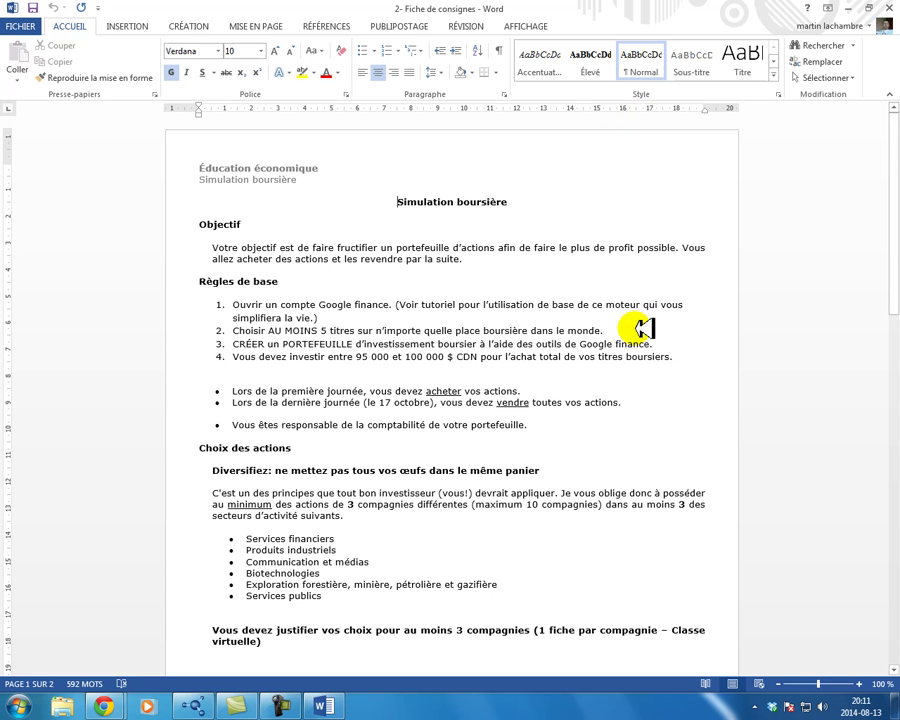
{"action": "scroll", "coordinate": [645, 328], "scroll_direction": "down", "scroll_amount": 1}
{"action": "scroll", "coordinate": [645, 328], "scroll_direction": "down", "scroll_amount": 4}
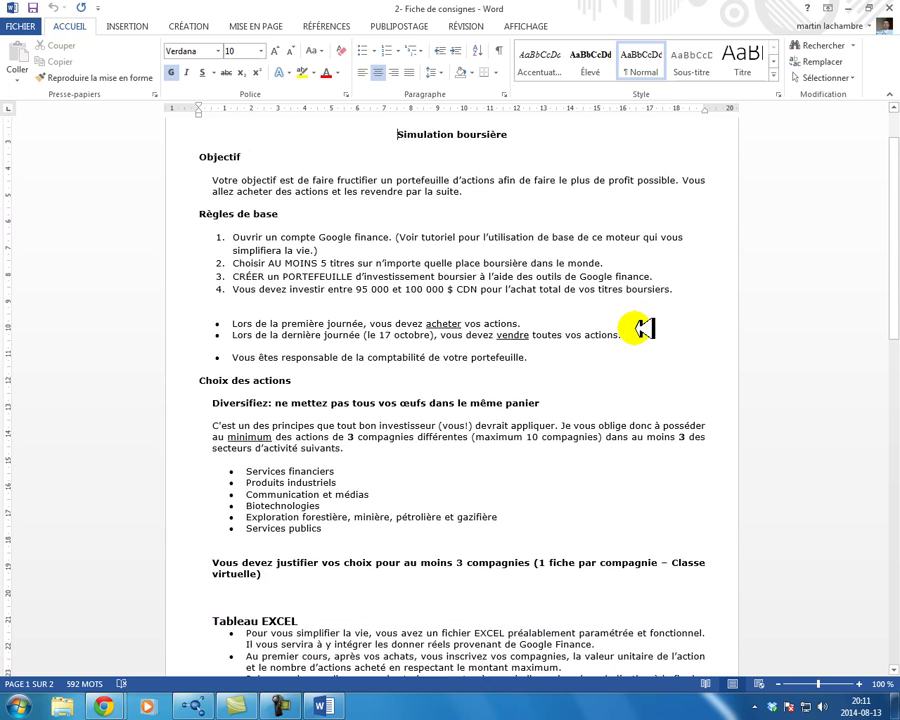
{"action": "scroll", "coordinate": [645, 328], "scroll_direction": "down", "scroll_amount": 2}
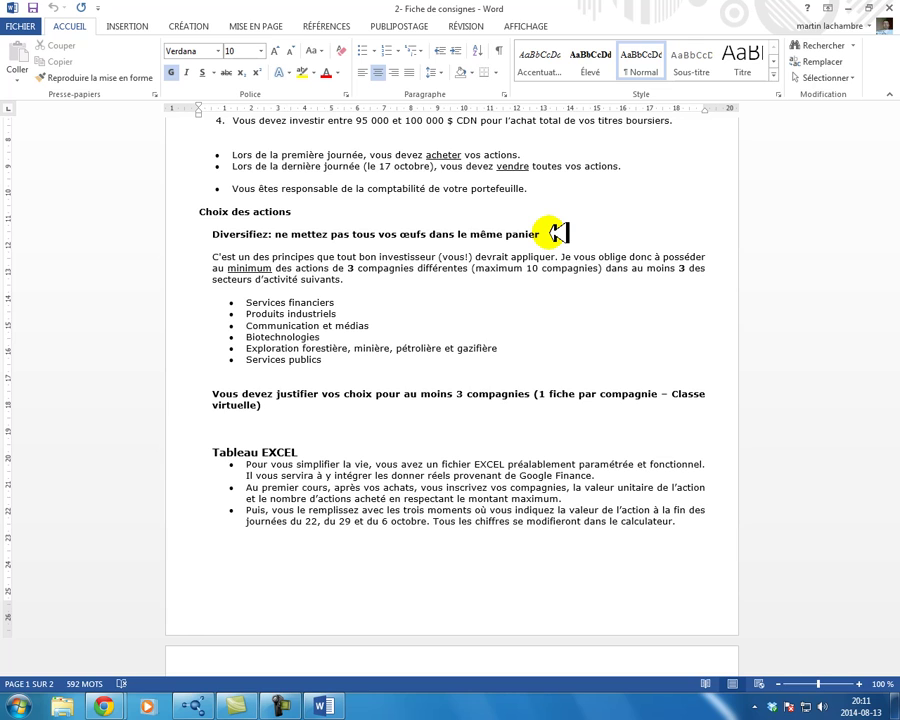
{"action": "scroll", "coordinate": [530, 410], "scroll_direction": "down", "scroll_amount": 5}
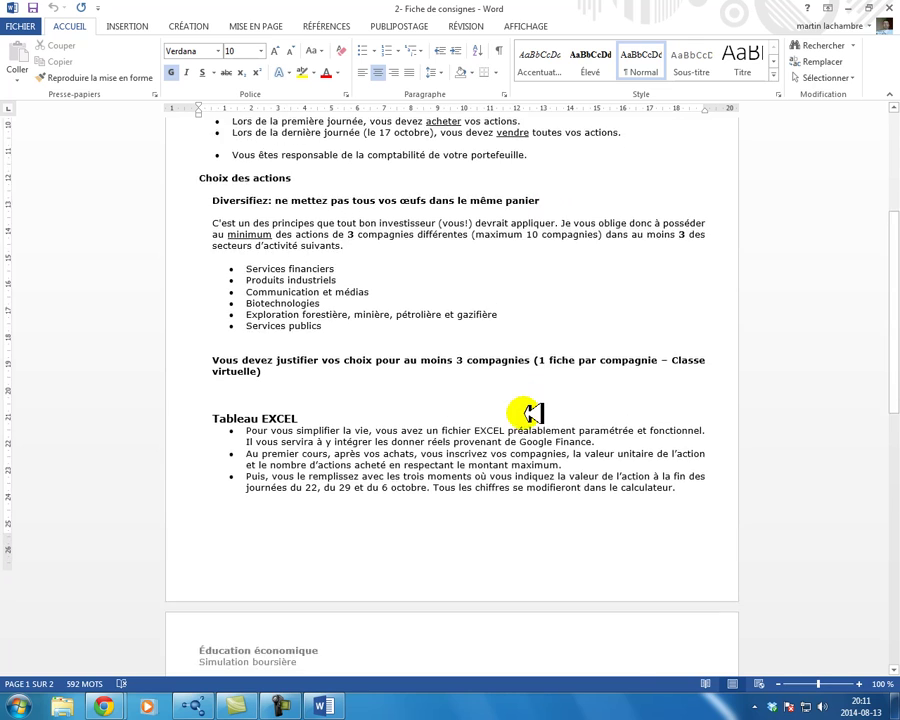
{"action": "scroll", "coordinate": [530, 413], "scroll_direction": "down", "scroll_amount": 8}
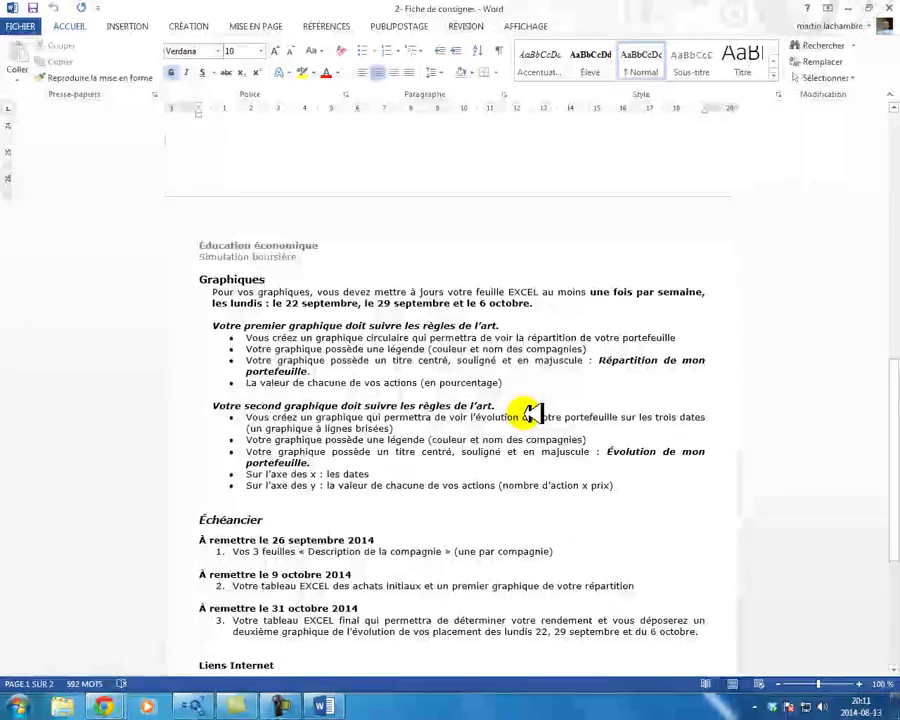
{"action": "scroll", "coordinate": [527, 415], "scroll_direction": "down", "scroll_amount": 2}
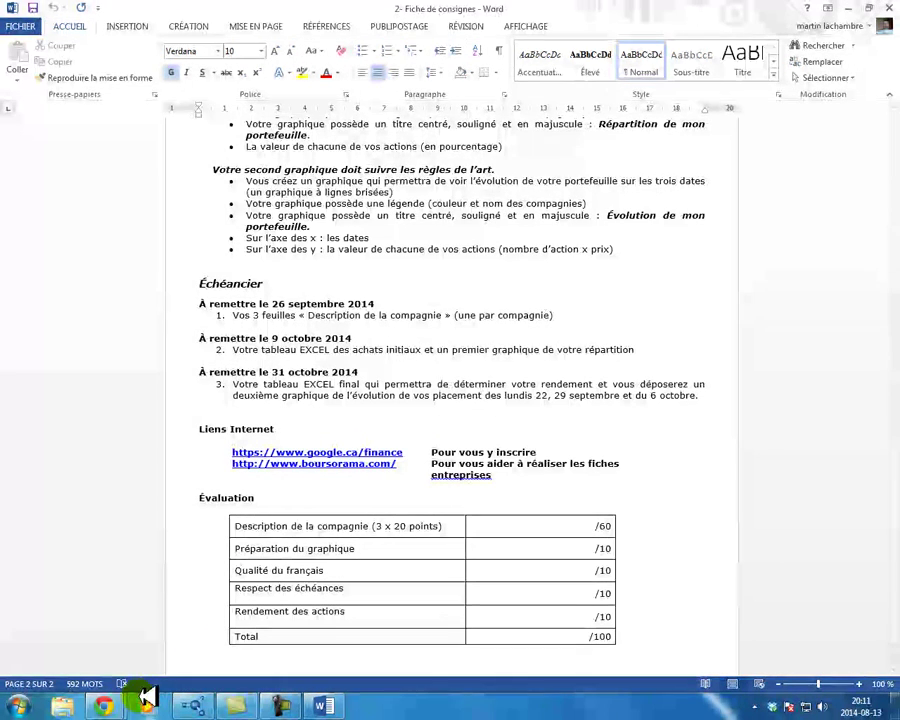
- Switch to Google Finance in Chrome and create a new portfolio named "simulation boursière"
{"action": "mouse_move", "coordinate": [115, 704]}
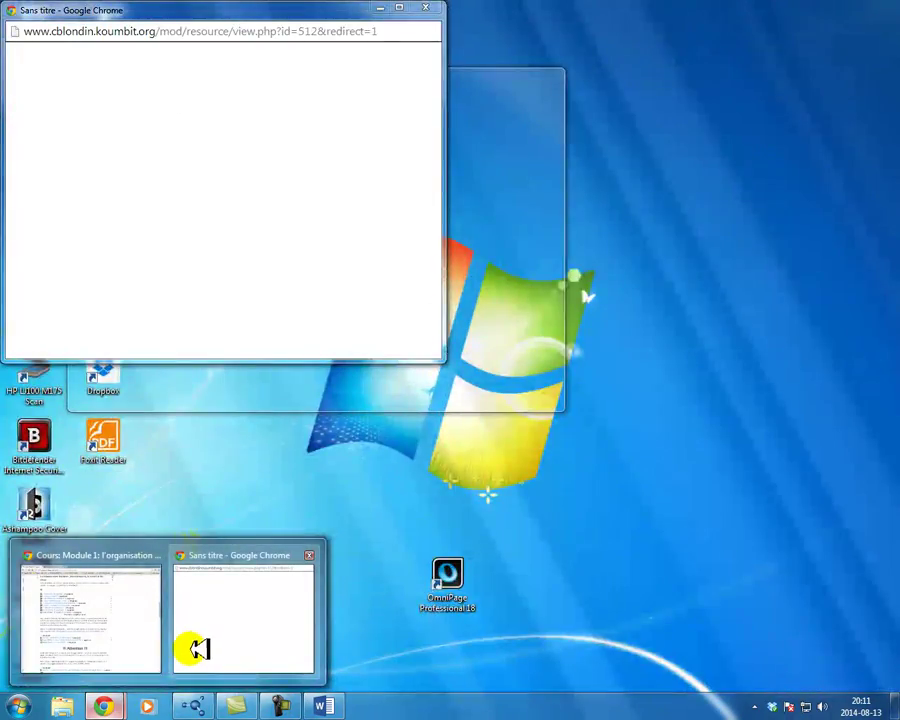
{"action": "left_click", "coordinate": [155, 640]}
{"action": "left_click", "coordinate": [248, 8]}
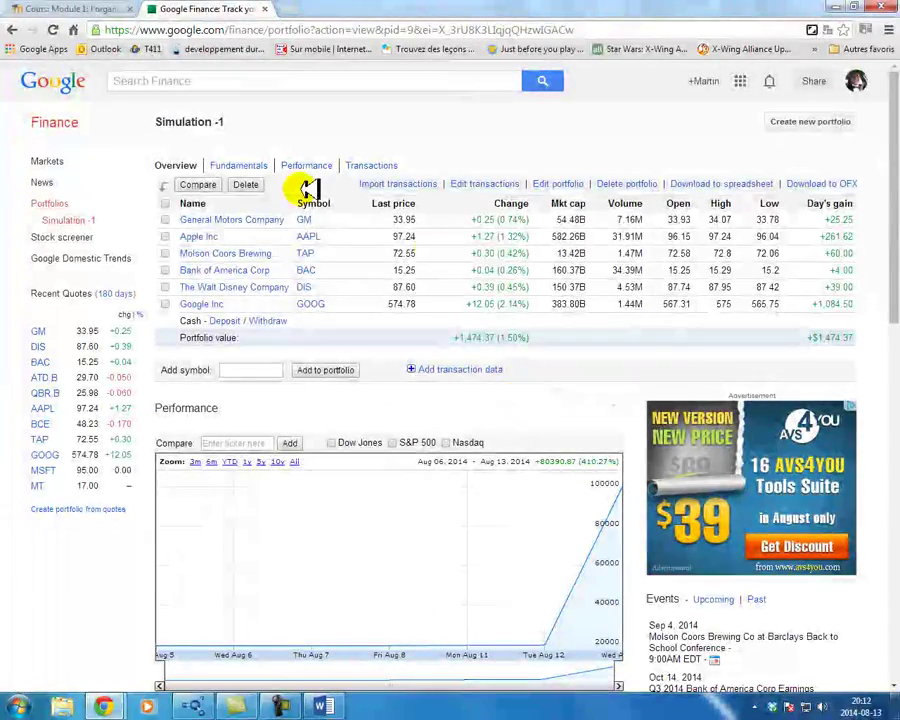
{"action": "left_click", "coordinate": [40, 124]}
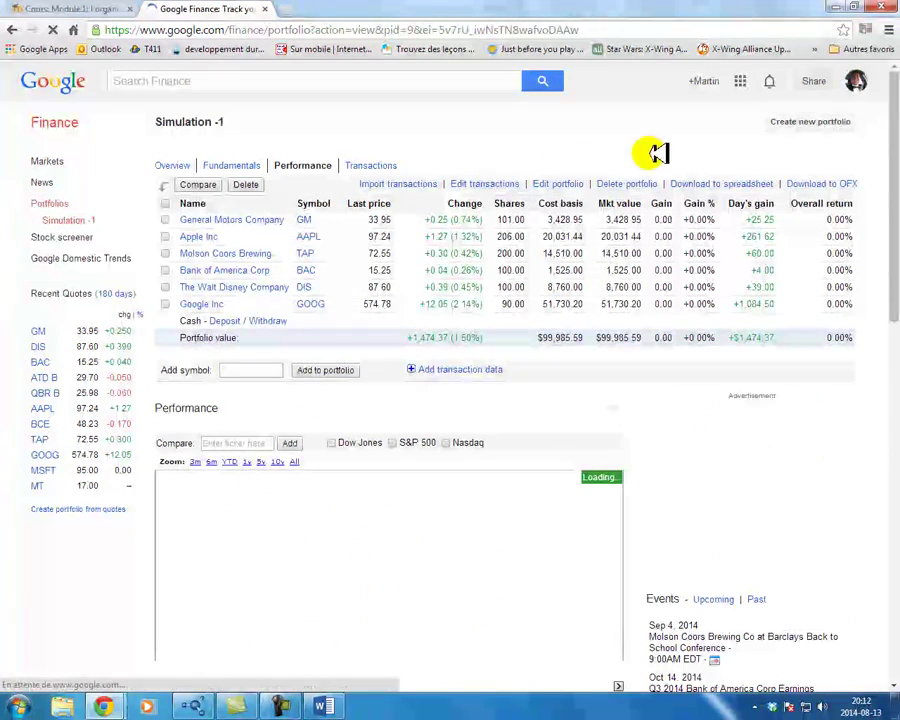
{"action": "left_click", "coordinate": [806, 121]}
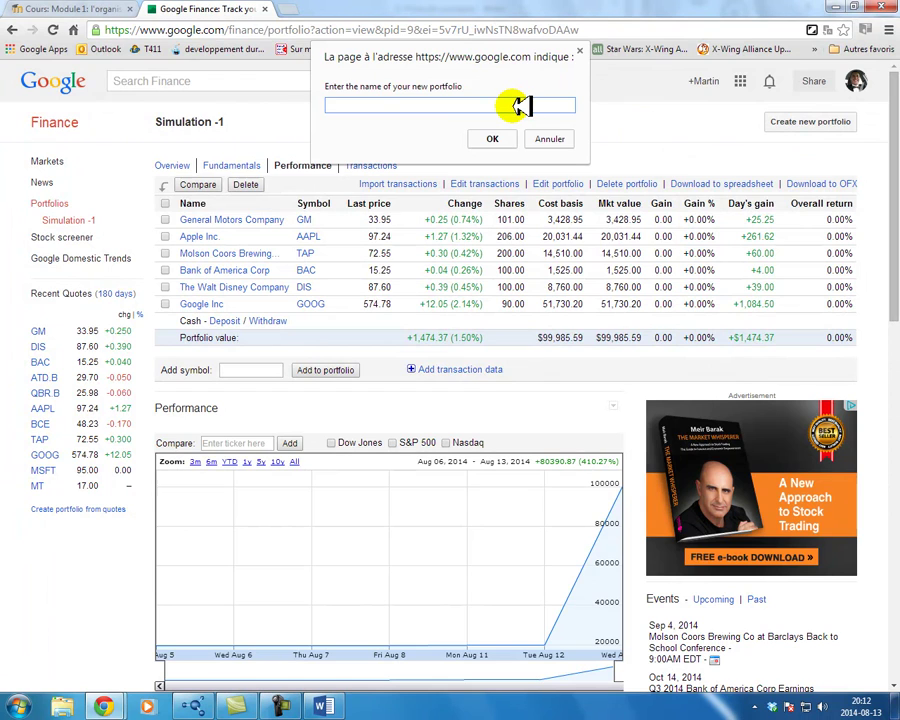
{"action": "type", "text": "simulation boursière"}
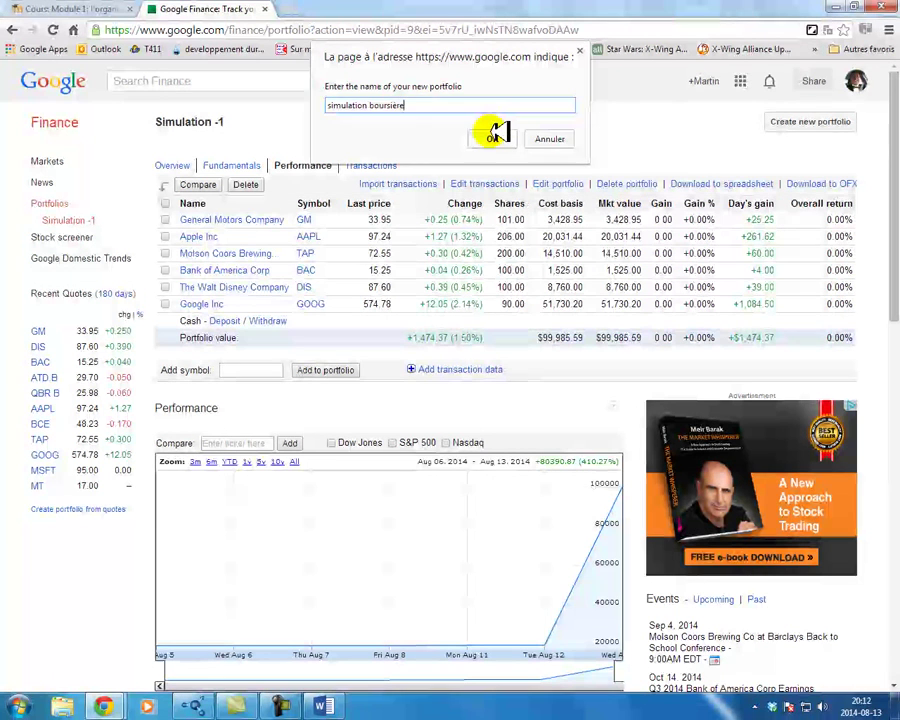
{"action": "left_click", "coordinate": [493, 138]}
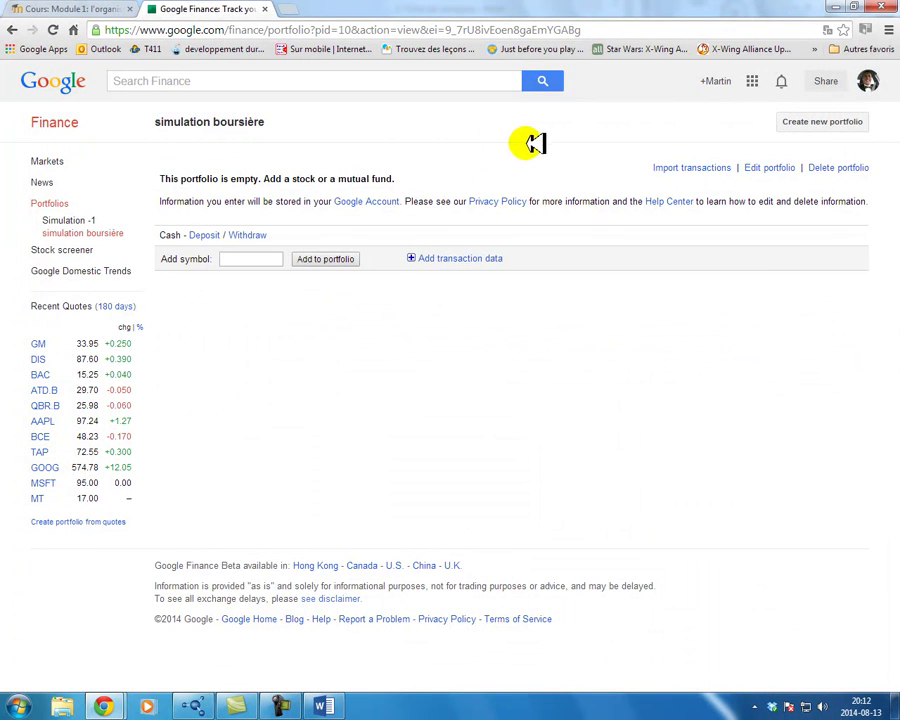
- Edit the simulation boursière portfolio and save its settings with US Dollar ($) as the default currency
{"action": "left_click", "coordinate": [778, 168]}
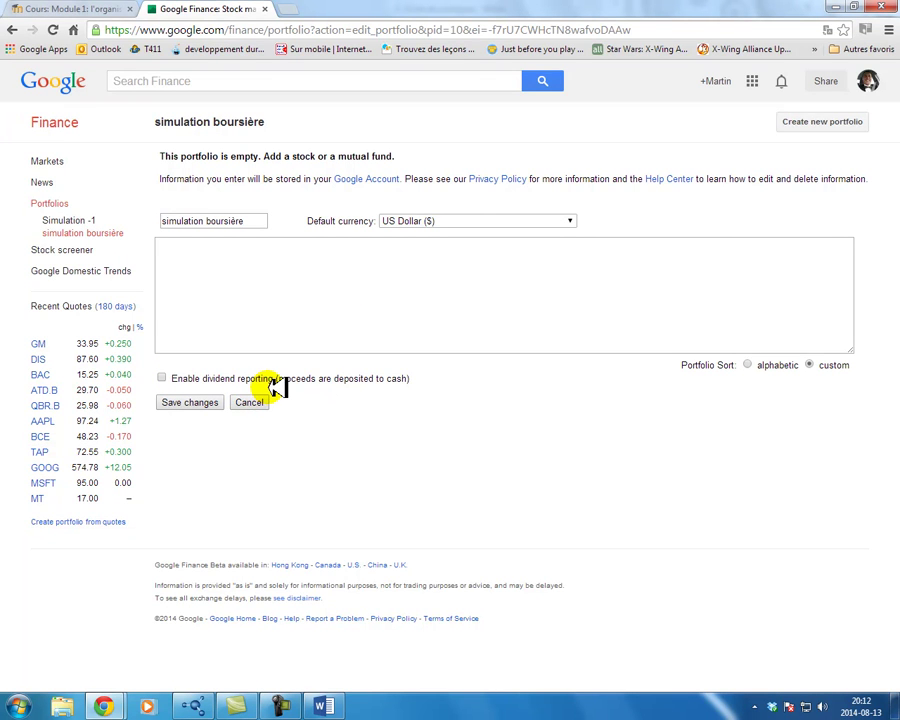
{"action": "left_click", "coordinate": [207, 402]}
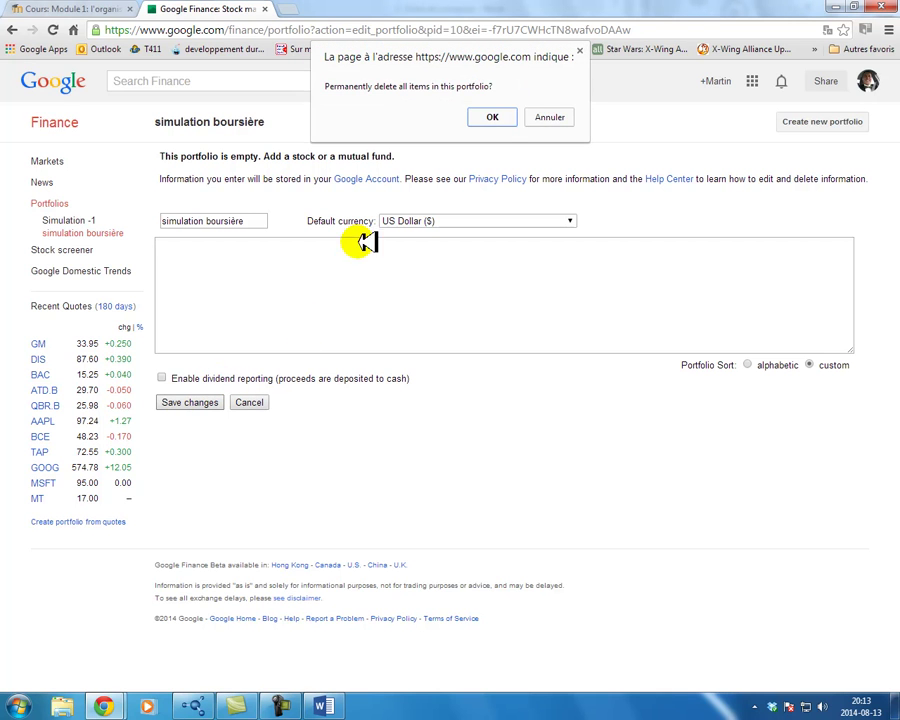
{"action": "left_click", "coordinate": [494, 116]}
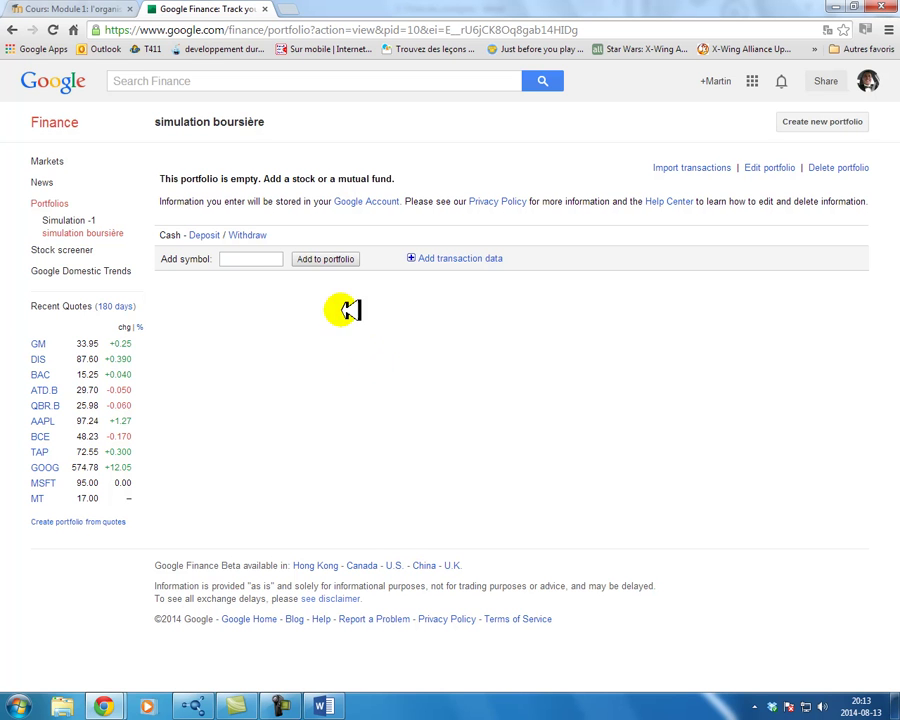
- Open the Wikipedia list of US companies linked from the course page and look through its A to C entries
{"action": "left_click", "coordinate": [94, 9]}
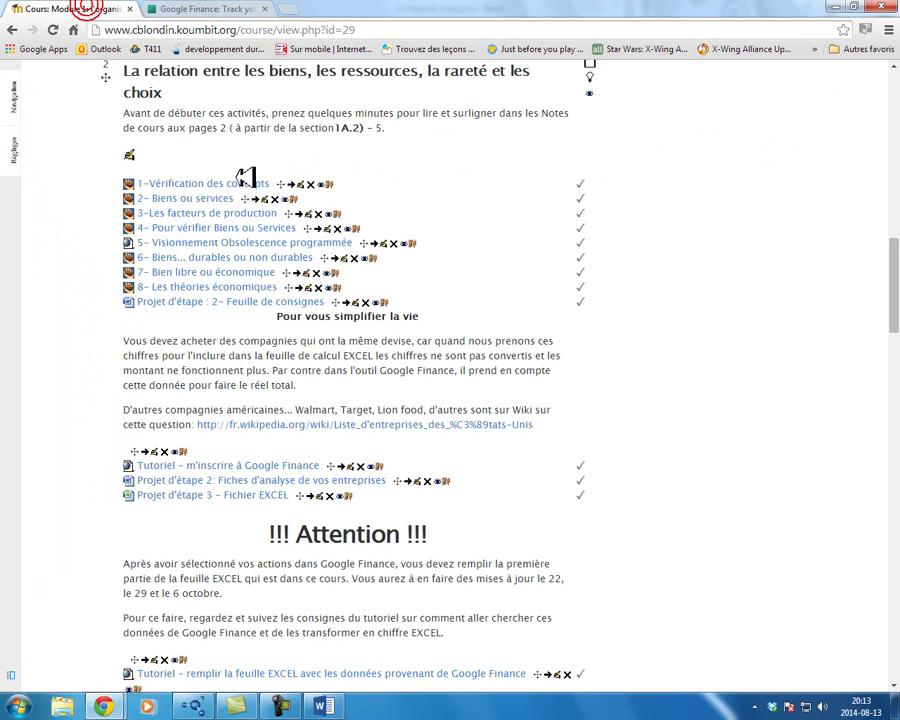
{"action": "scroll", "coordinate": [400, 338], "scroll_direction": "down", "scroll_amount": 1}
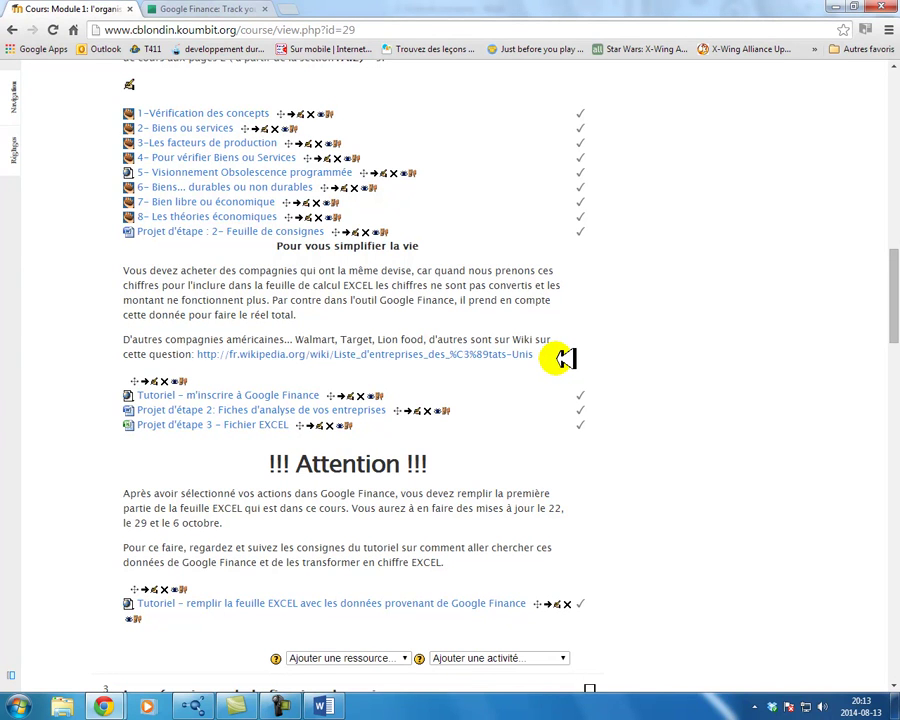
{"action": "left_click", "coordinate": [436, 349]}
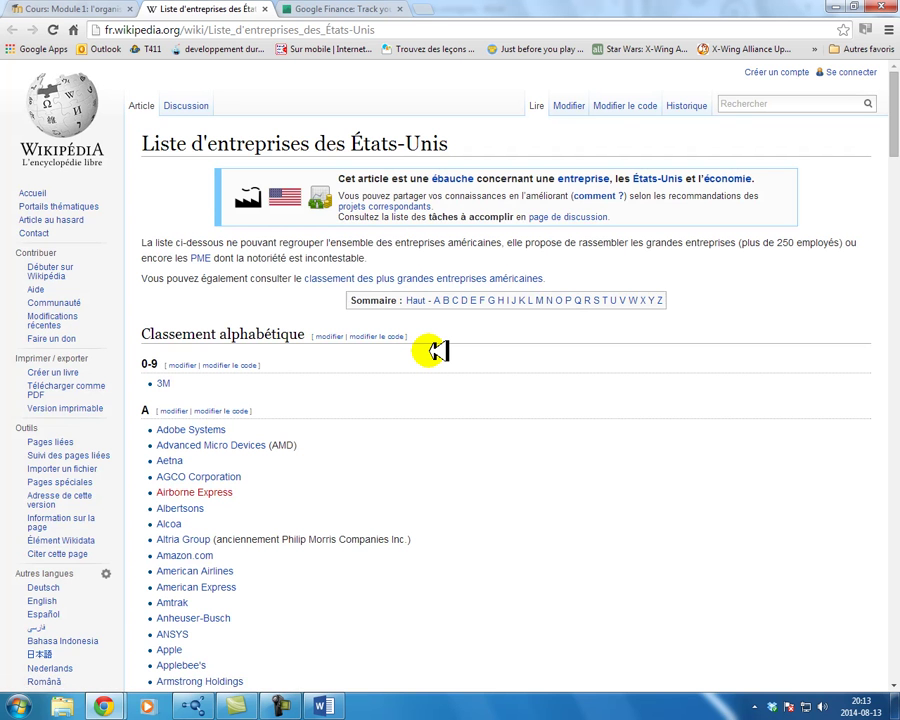
{"action": "scroll", "coordinate": [430, 350], "scroll_direction": "down", "scroll_amount": 3}
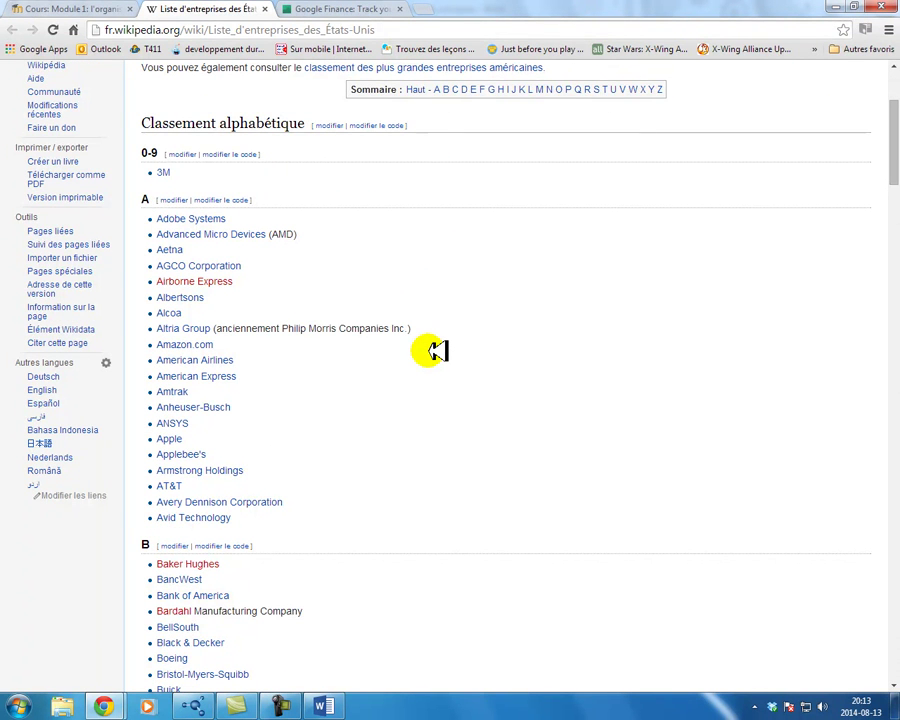
{"action": "scroll", "coordinate": [420, 350], "scroll_direction": "down", "scroll_amount": 1}
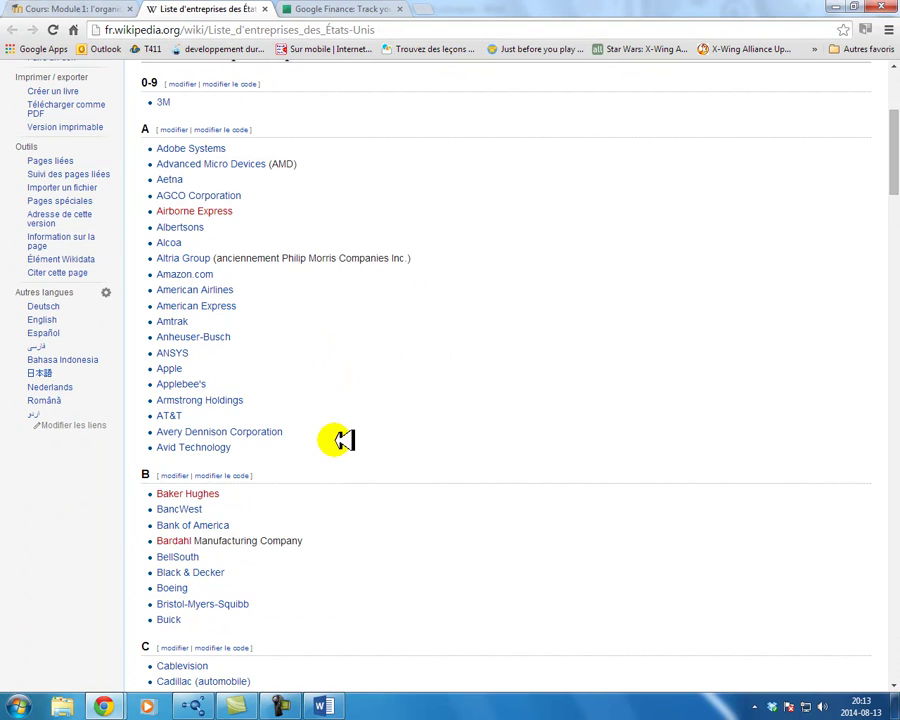
{"action": "scroll", "coordinate": [343, 440], "scroll_direction": "down", "scroll_amount": 1}
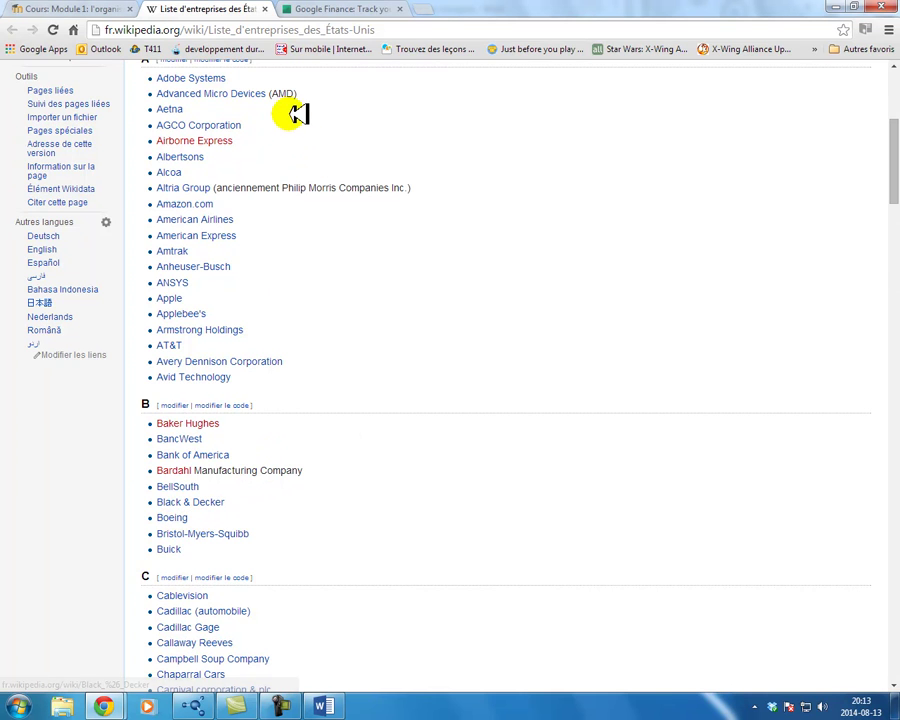
- Search Google Finance for boeing and copy The Boeing Company's ticker symbol, NYSE:BA
{"action": "left_click", "coordinate": [318, 10]}
{"action": "left_click", "coordinate": [240, 74]}
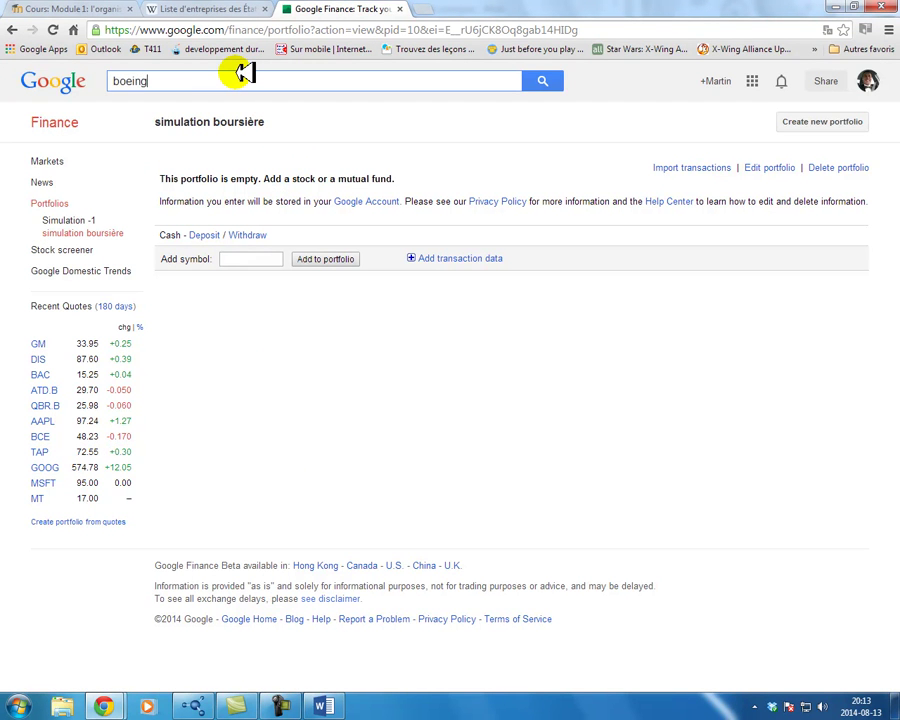
{"action": "key", "text": "Return"}
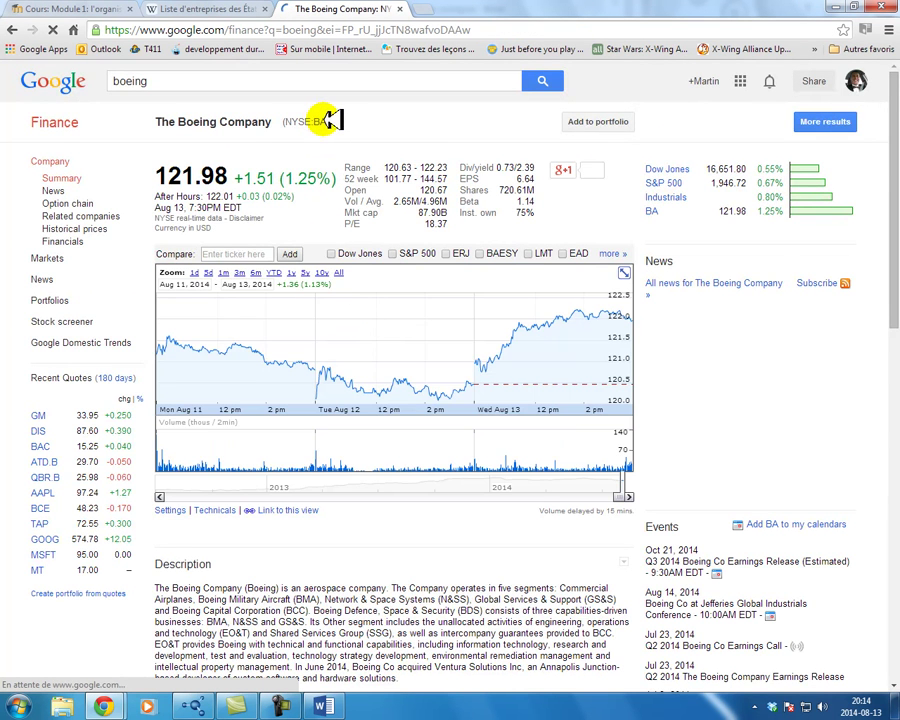
{"action": "left_click_drag", "start_coordinate": [330, 121], "coordinate": [290, 124]}
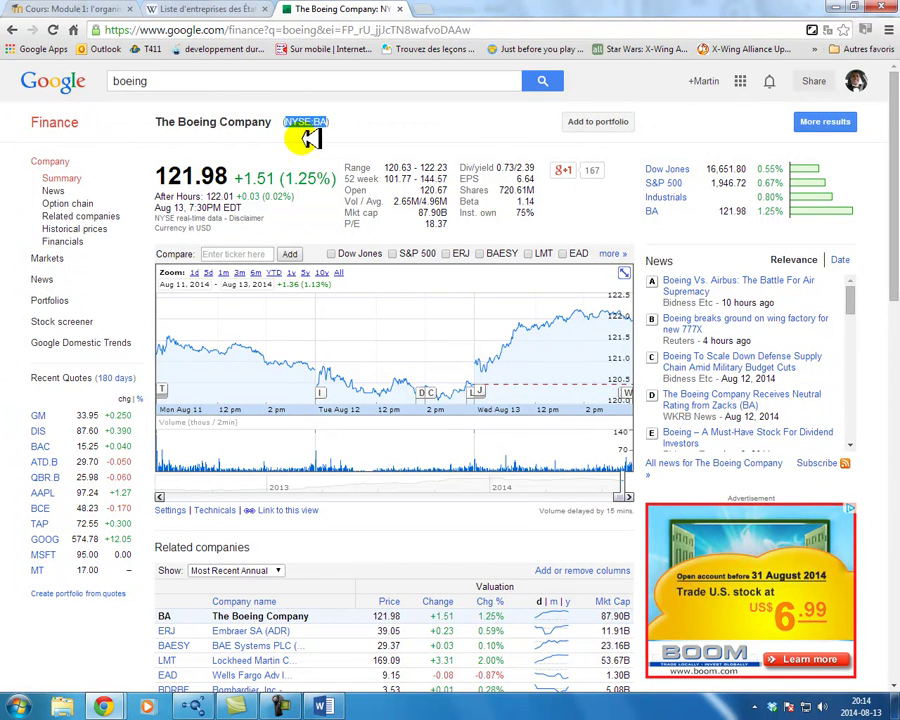
- Open the portfolios in a separate browser tab and add the symbol NYSE:BA to the simulation boursière portfolio
{"action": "right_click", "coordinate": [58, 300]}
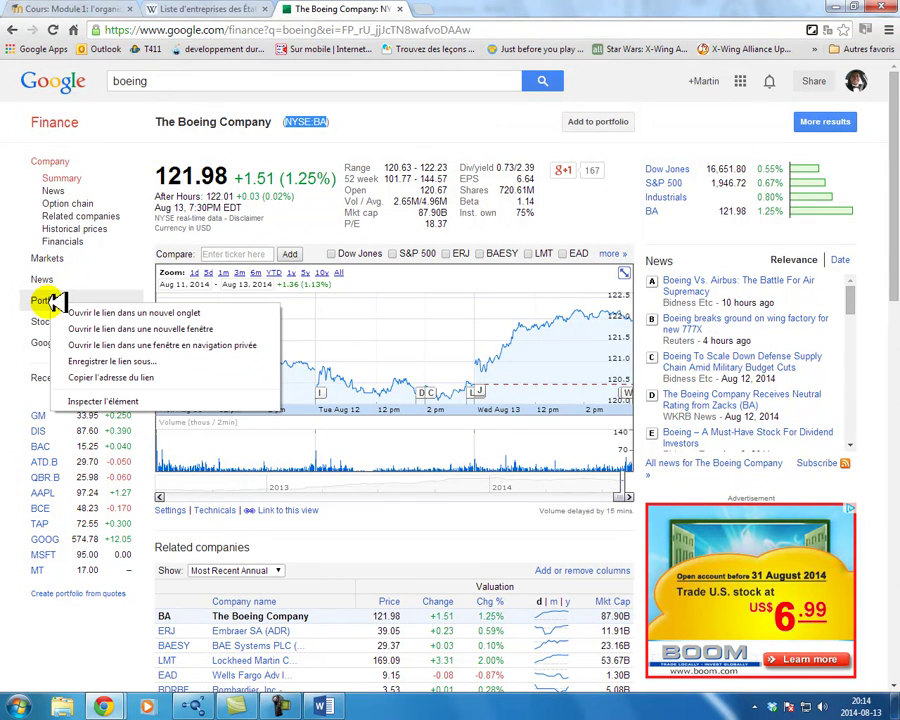
{"action": "left_click", "coordinate": [76, 313]}
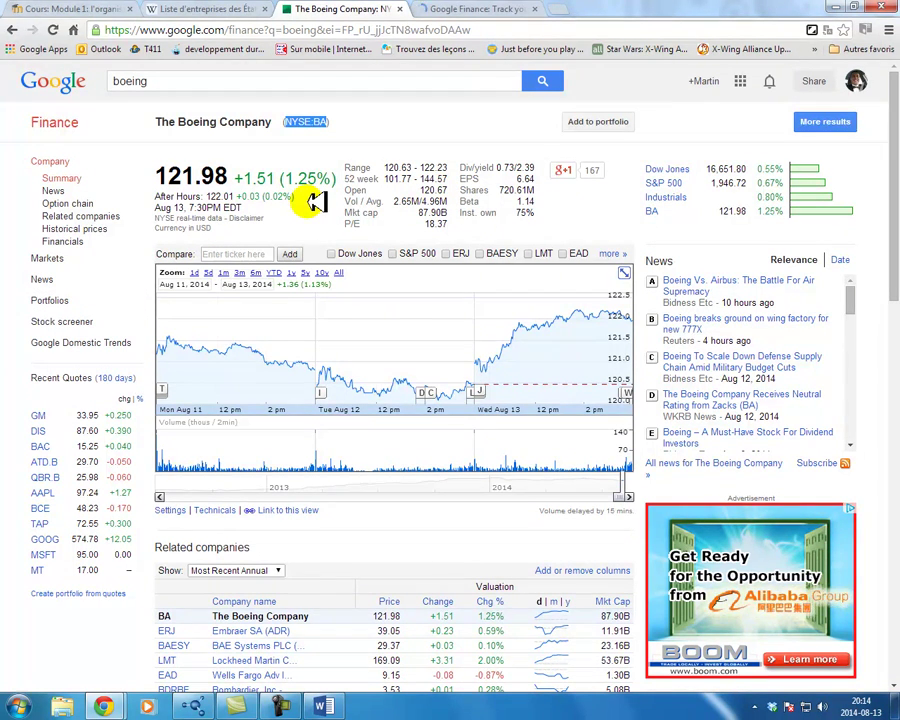
{"action": "left_click", "coordinate": [462, 10]}
{"action": "left_click", "coordinate": [113, 225]}
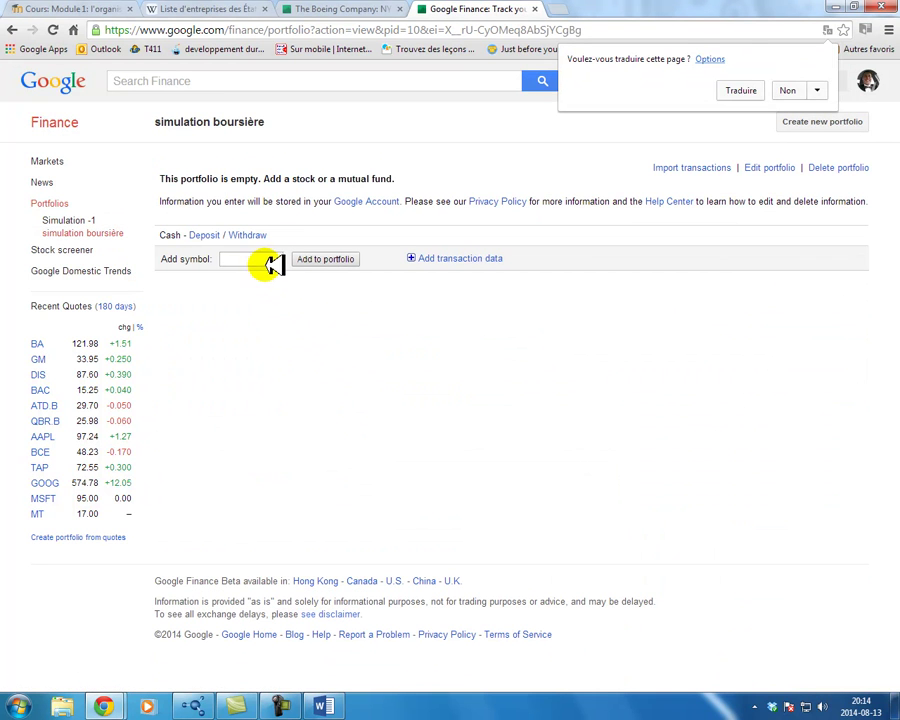
{"action": "left_click", "coordinate": [268, 260]}
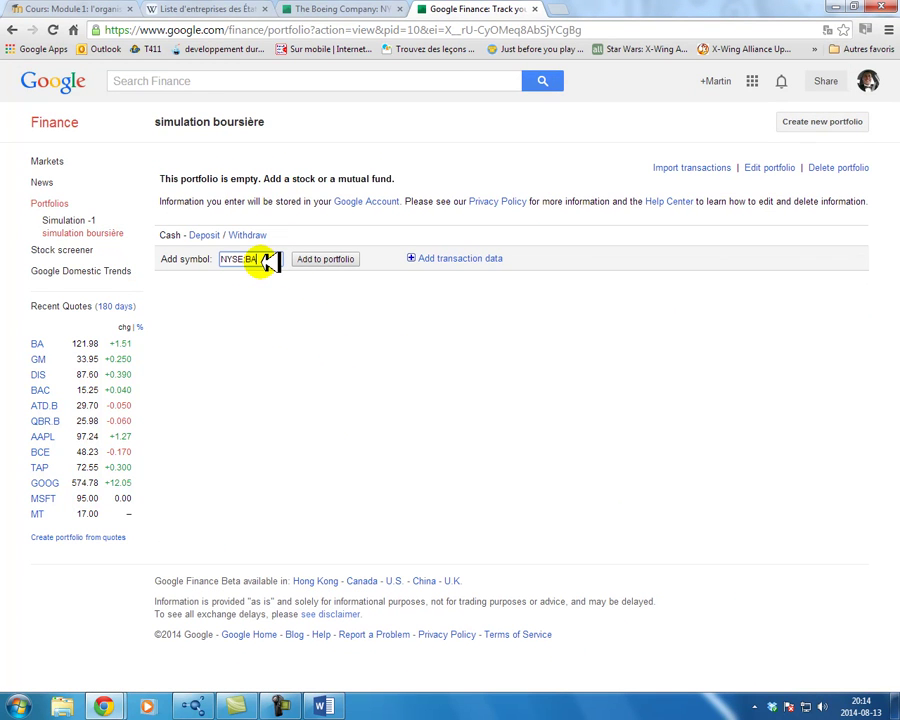
{"action": "type", "text": "NYSE:BA"}
{"action": "left_click", "coordinate": [328, 259]}
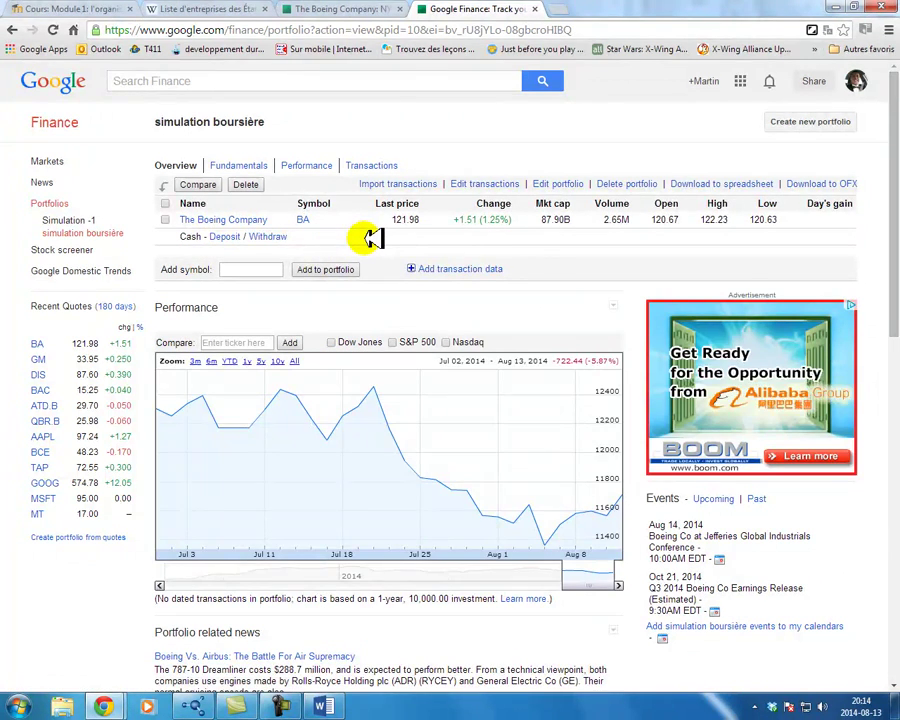
- In the portfolio's Performance view, start a Buy transaction for NYSE:BA dated Aug 13, 2014
{"action": "left_click", "coordinate": [312, 166]}
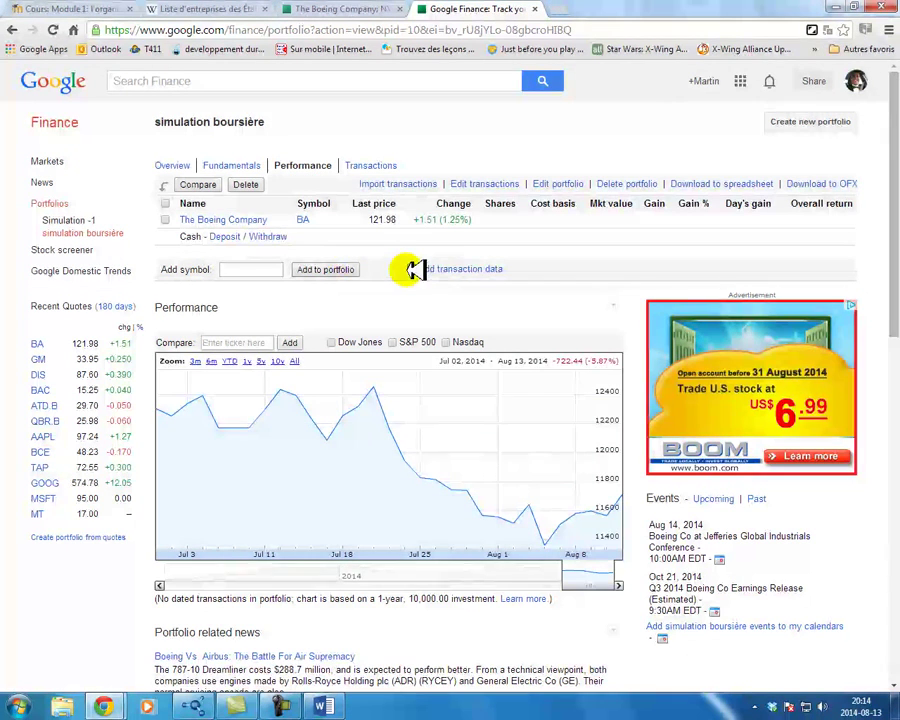
{"action": "left_click", "coordinate": [456, 268]}
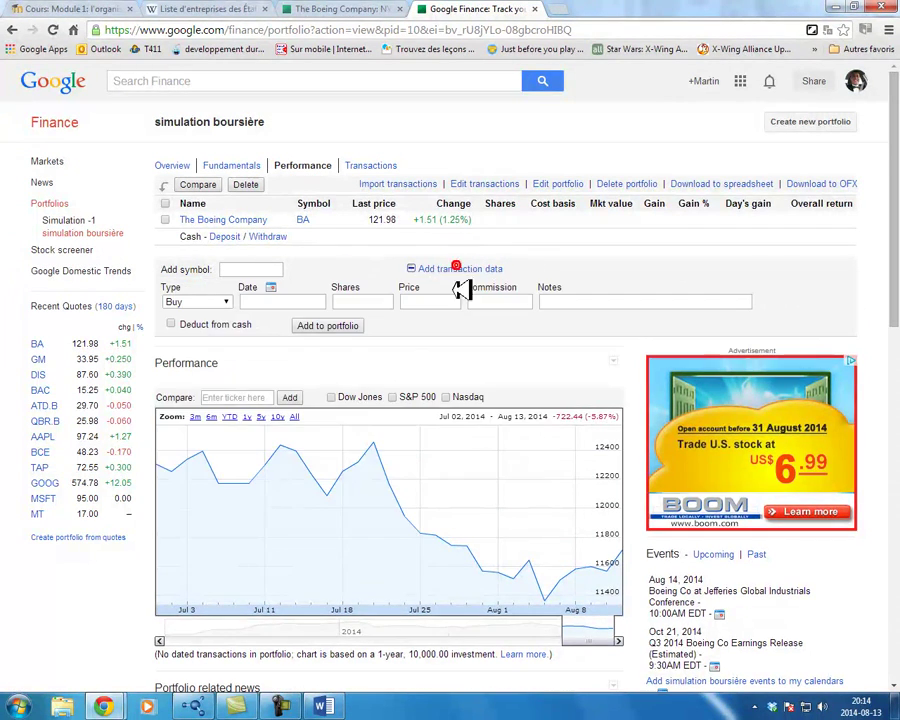
{"action": "left_click", "coordinate": [246, 269]}
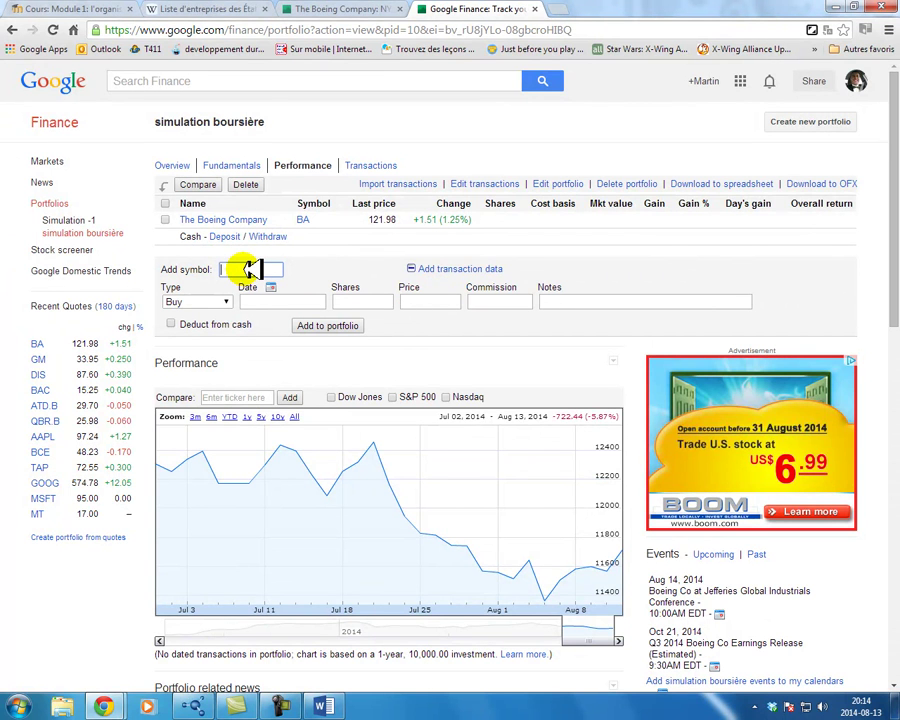
{"action": "type", "text": "NYSE:BA"}
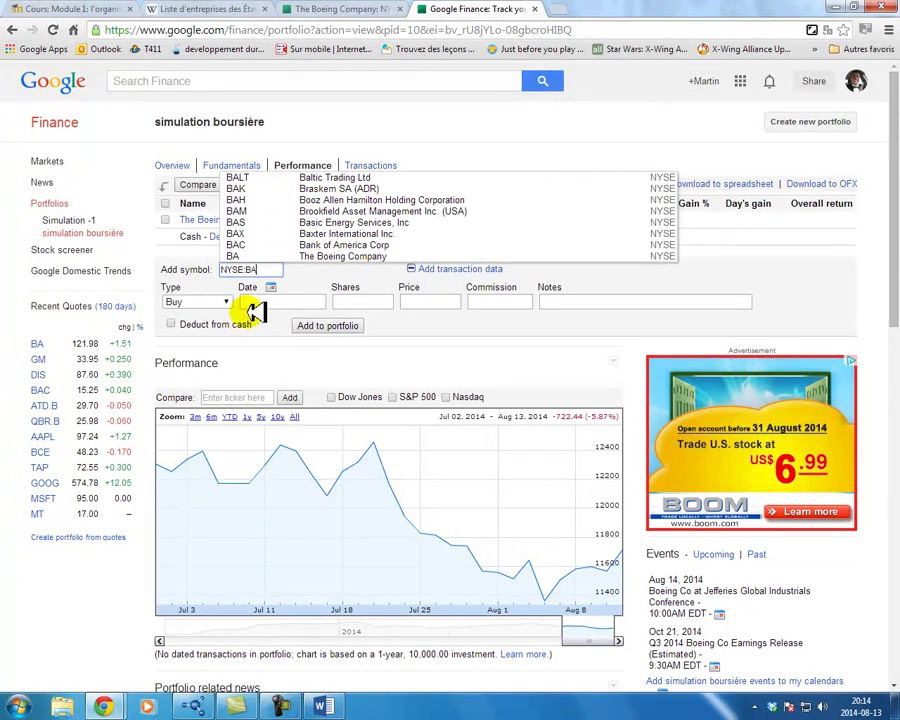
{"action": "left_click", "coordinate": [270, 288]}
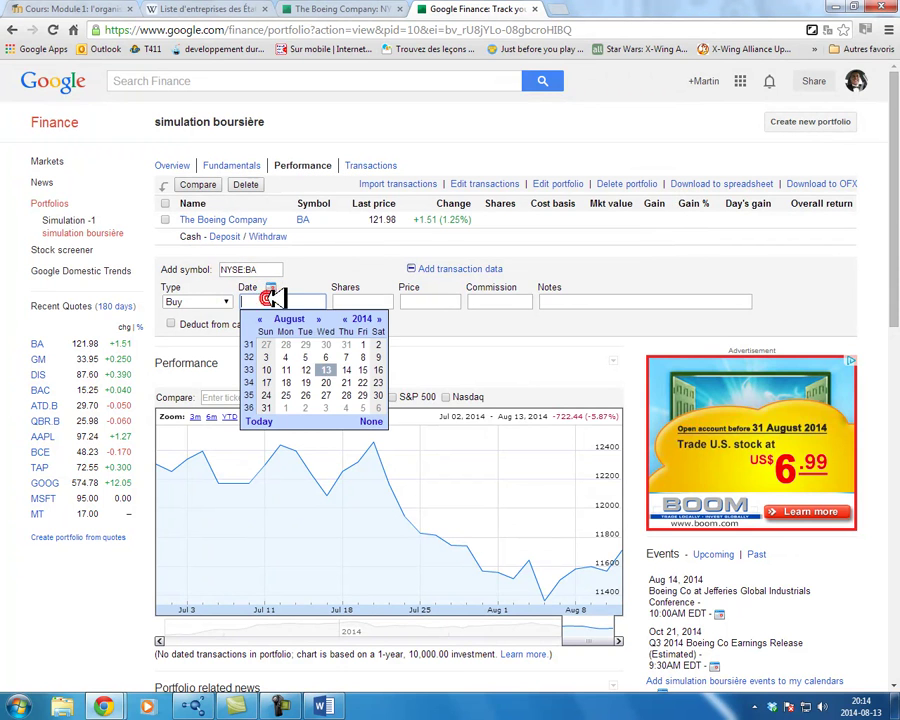
{"action": "left_click", "coordinate": [325, 370]}
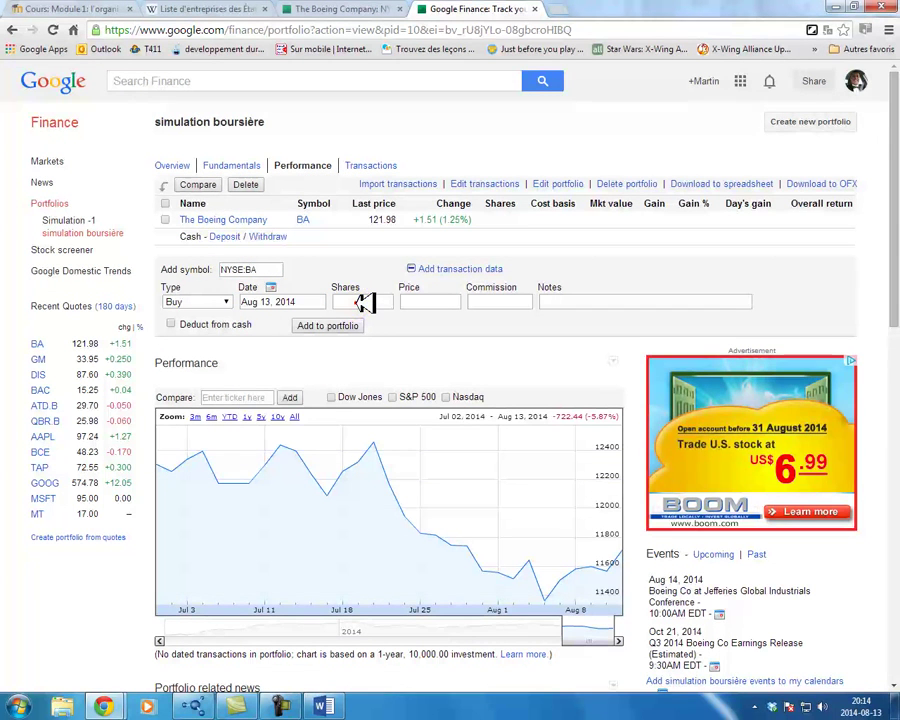
- Record the Boeing purchase with 300 shares, price 121.98, commission 0 and the note "Compagnie de fabrication"
{"action": "left_click", "coordinate": [360, 303]}
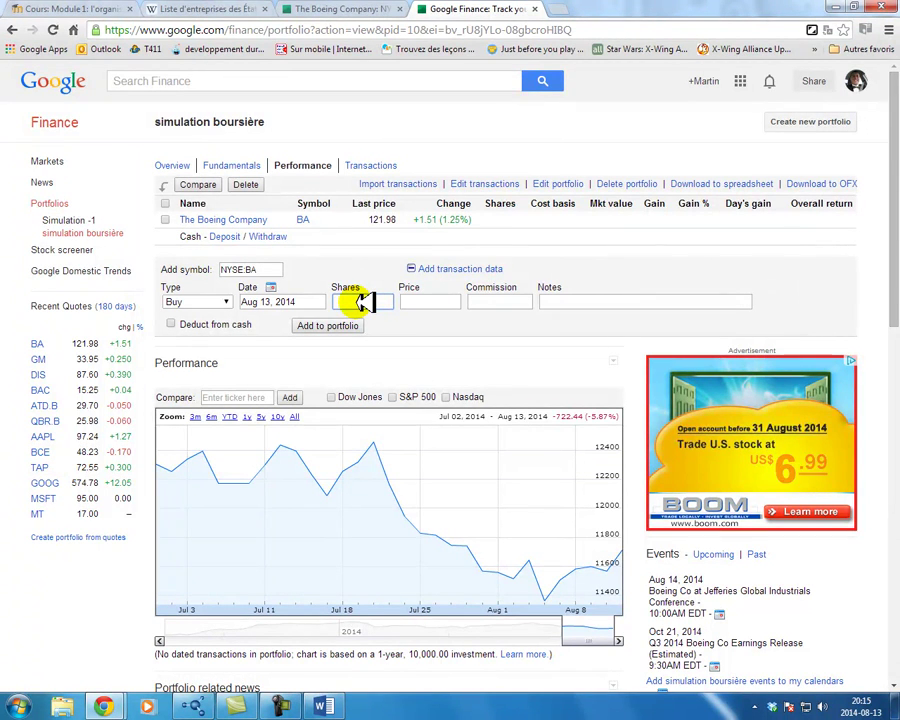
{"action": "type", "text": "300"}
{"action": "key", "text": "Tab"}
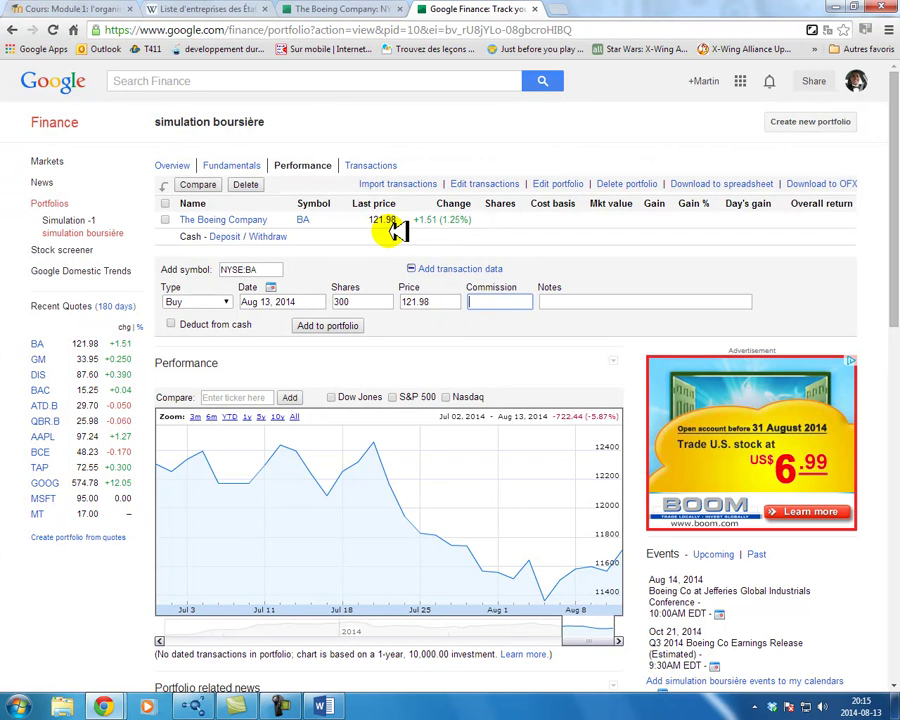
{"action": "type", "text": "0"}
{"action": "key", "text": "Tab"}
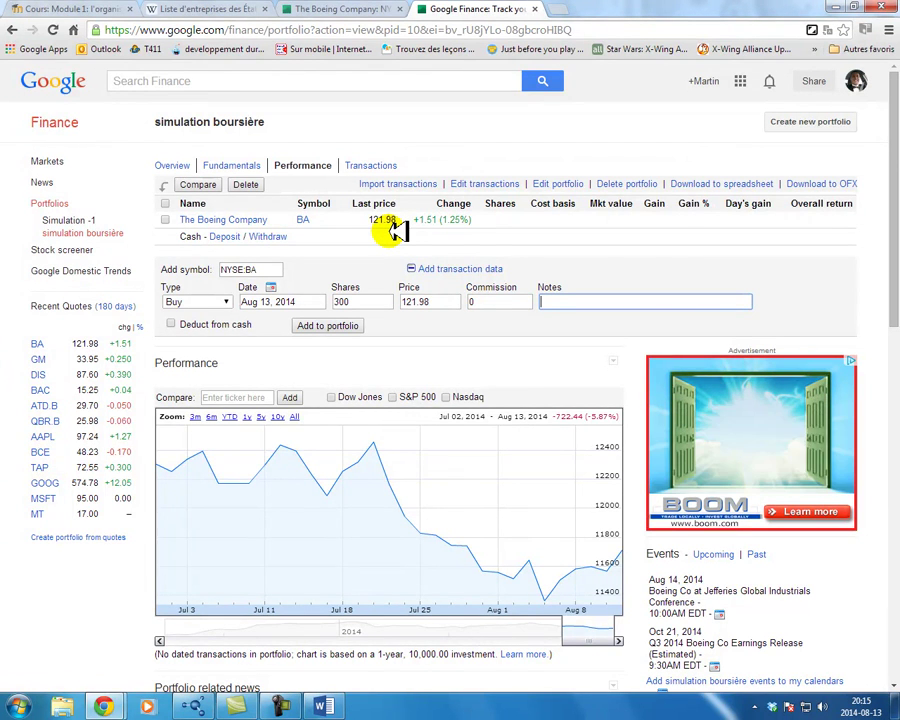
{"action": "type", "text": "Com"}
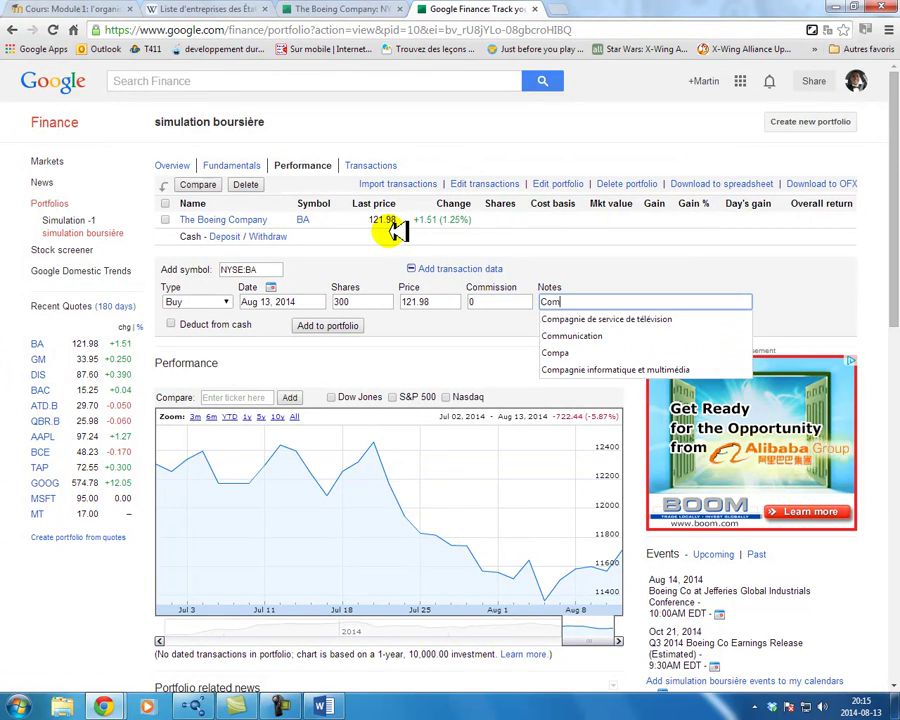
{"action": "type", "text": "pagnie d"}
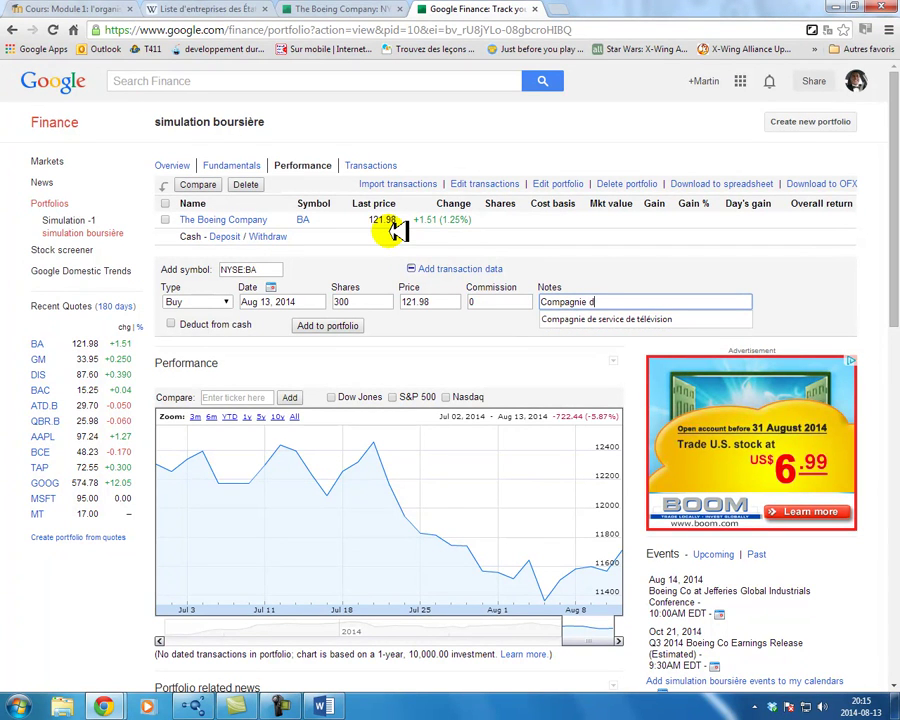
{"action": "type", "text": "de fac"}
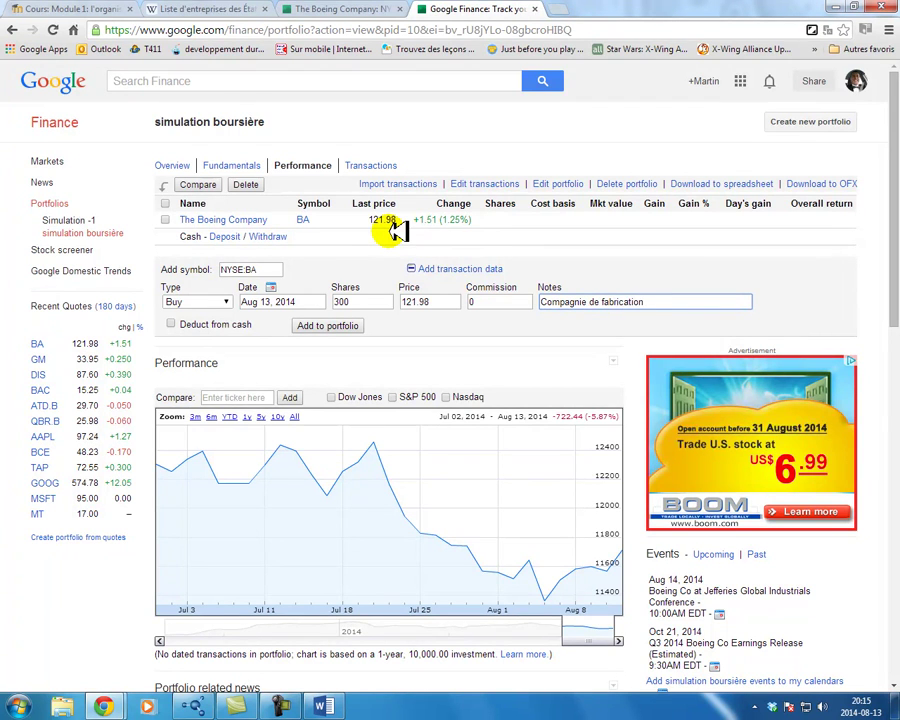
{"action": "left_click", "coordinate": [326, 327]}
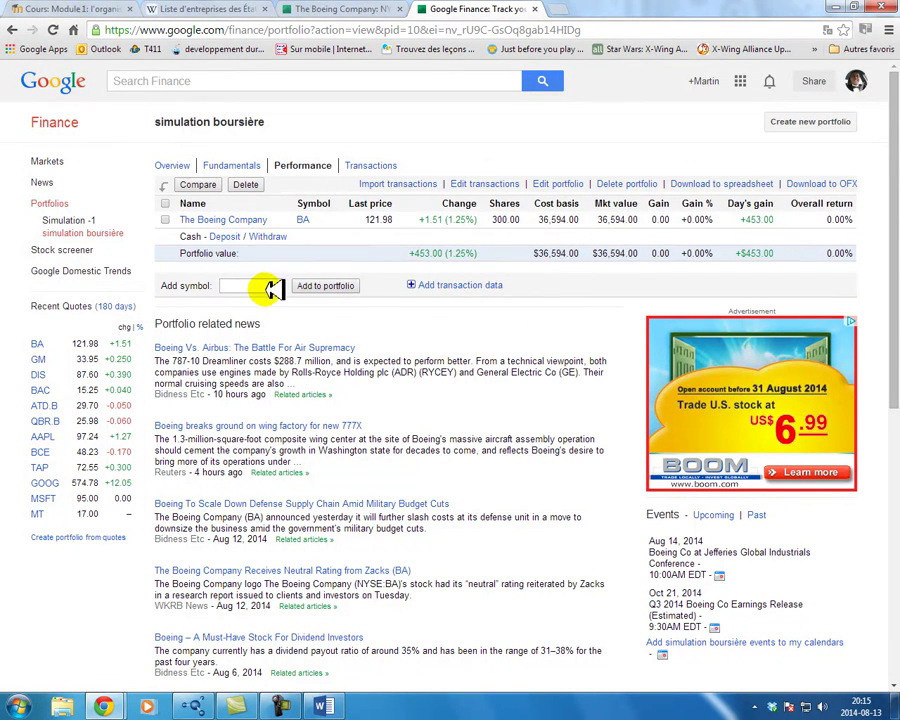
- Browse the Wikipedia list of US companies for another company and search Google Finance for costco
{"action": "left_click", "coordinate": [160, 9]}
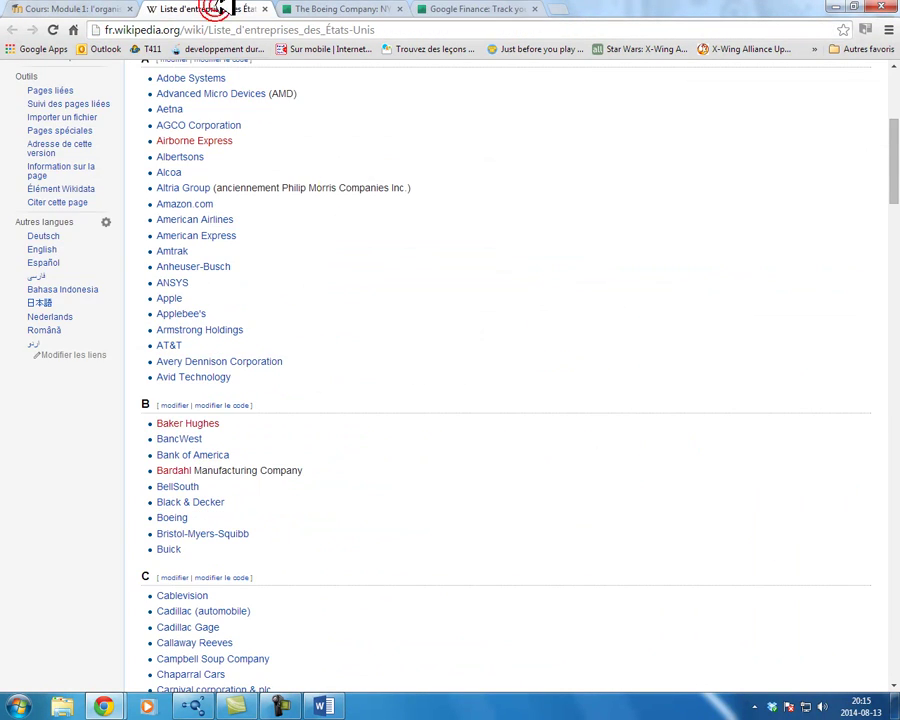
{"action": "scroll", "coordinate": [371, 238], "scroll_direction": "down", "scroll_amount": 7}
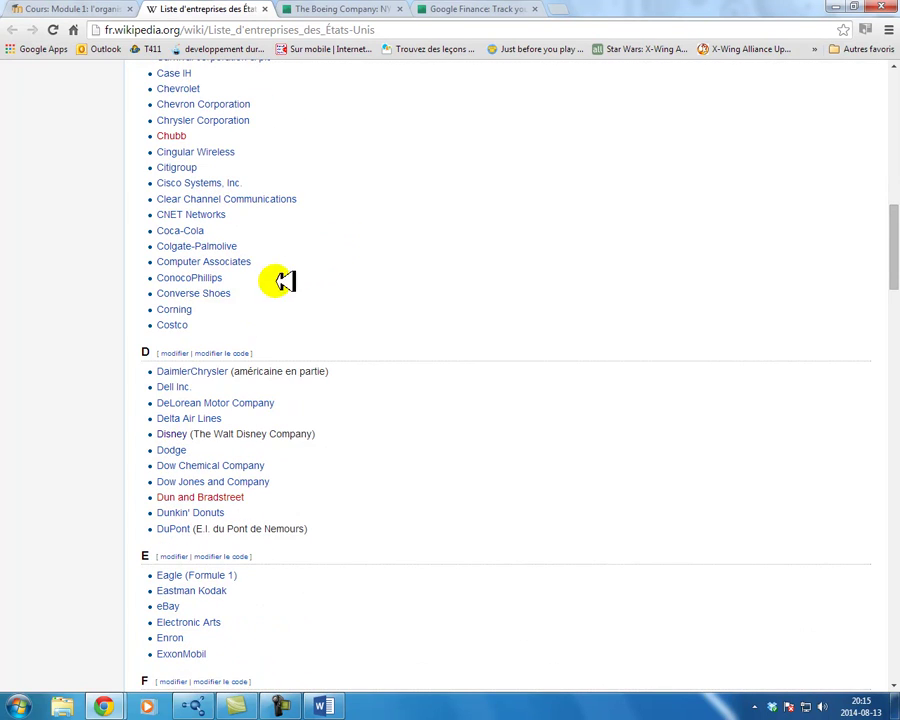
{"action": "left_click", "coordinate": [320, 10]}
{"action": "double_click", "coordinate": [128, 80]}
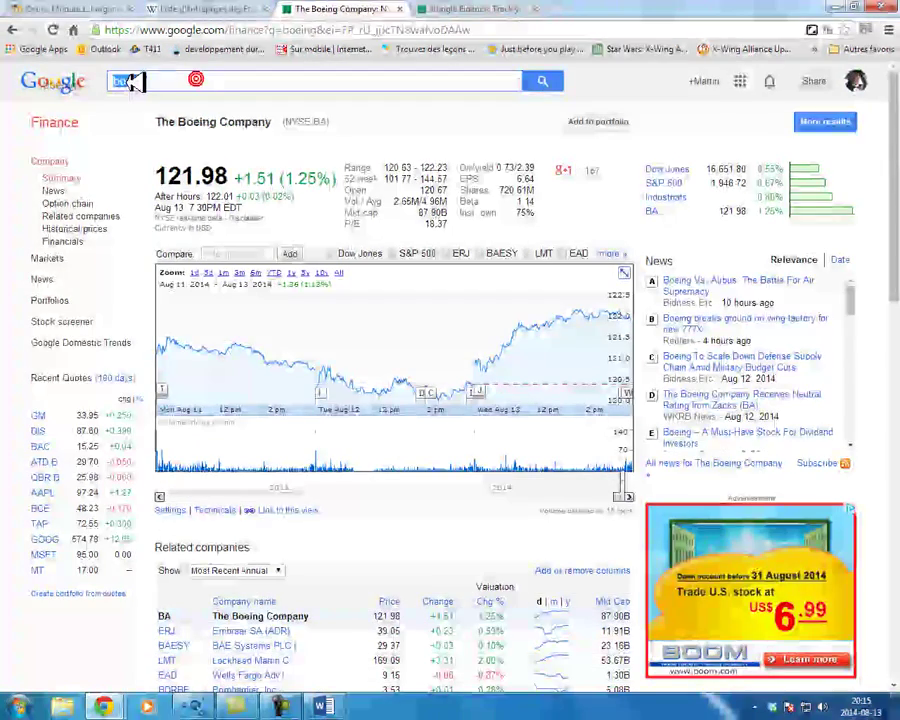
{"action": "type", "text": "co"}
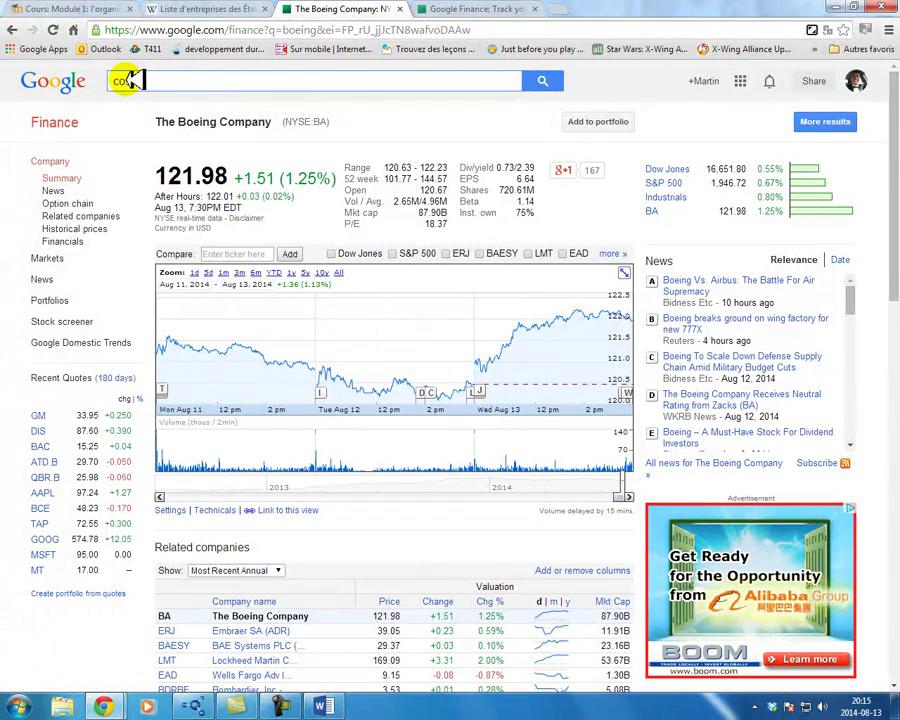
{"action": "type", "text": "stco"}
{"action": "key", "text": "Return"}
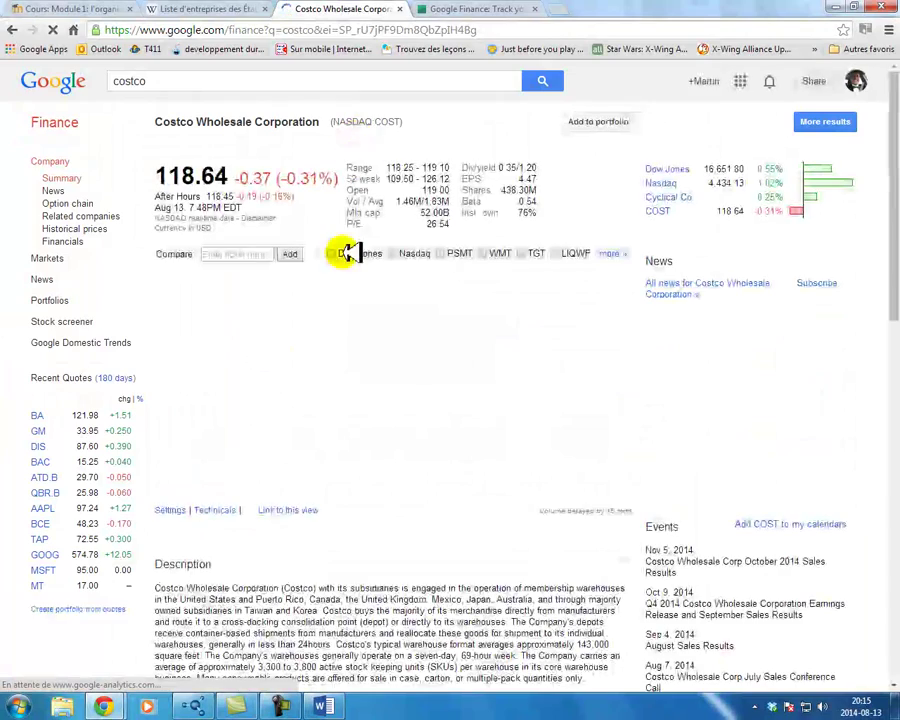
- Copy Costco Wholesale Corporation's ticker symbol, NASDAQ:COST, and add it to the simulation boursière portfolio
{"action": "left_click_drag", "start_coordinate": [400, 121], "coordinate": [331, 121]}
{"action": "key", "text": "ctrl+c"}
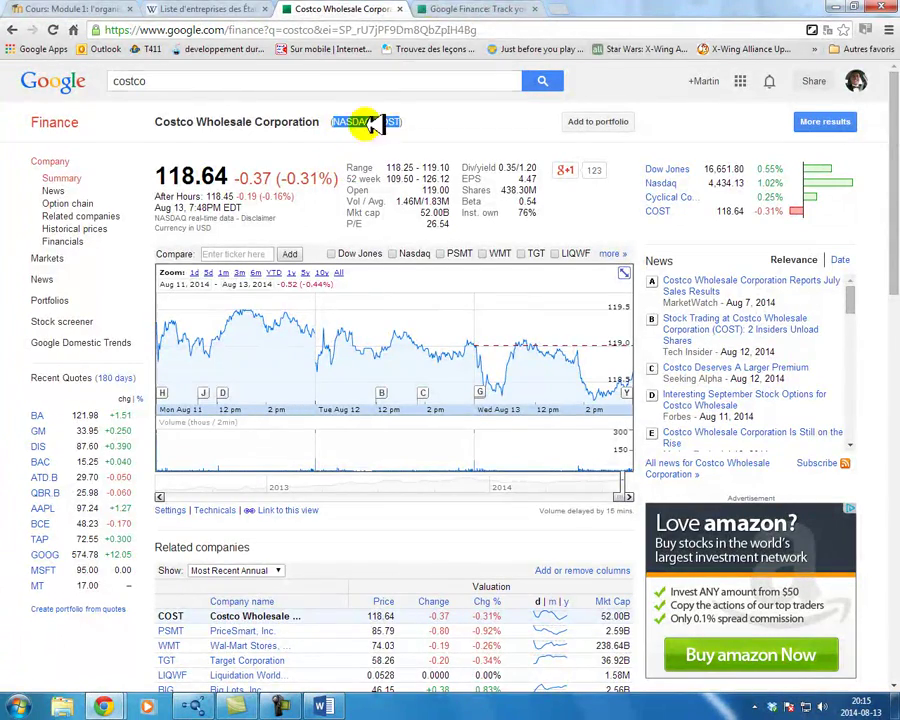
{"action": "left_click", "coordinate": [455, 10]}
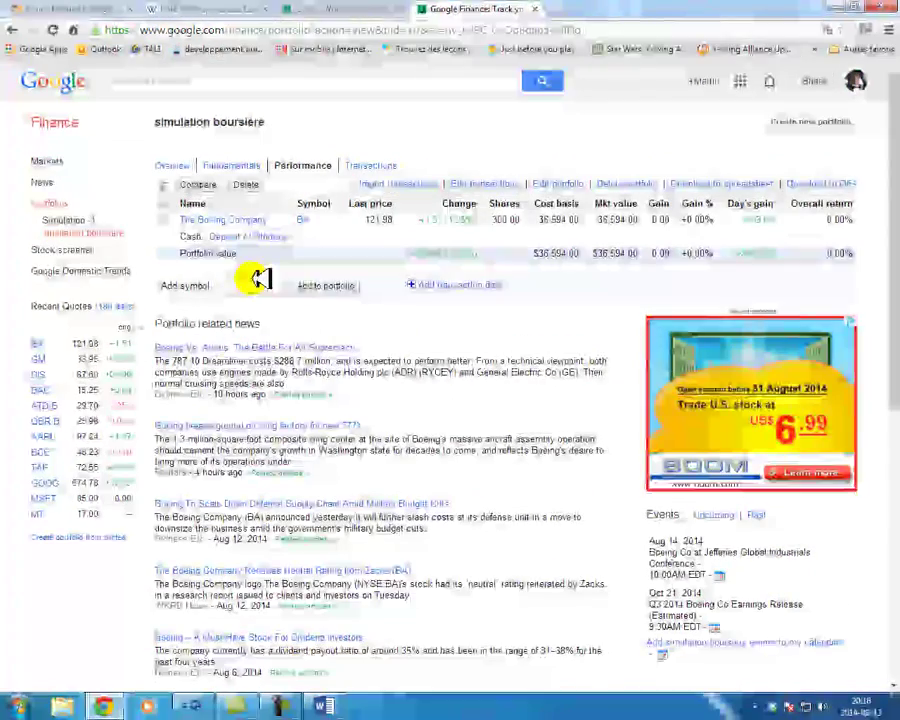
{"action": "left_click", "coordinate": [255, 284]}
{"action": "key", "text": "ctrl+v"}
{"action": "left_click", "coordinate": [315, 286]}
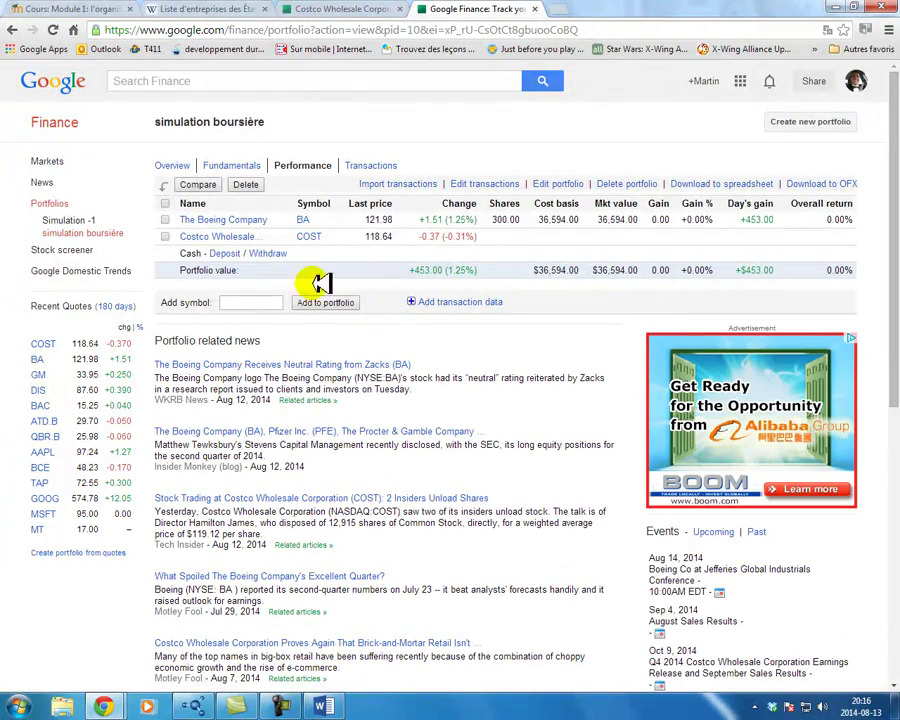
- Start a Buy transaction for NASDAQ:COST in the portfolio, dated Aug 13, 2014
{"action": "left_click", "coordinate": [447, 301]}
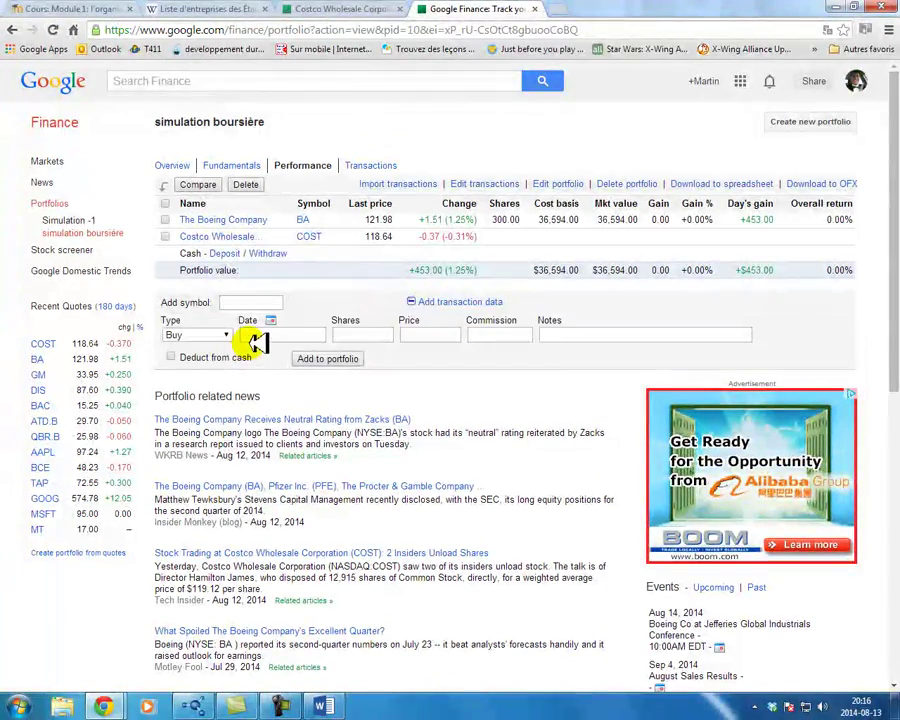
{"action": "left_click", "coordinate": [251, 304]}
{"action": "key", "text": "ctrl+v"}
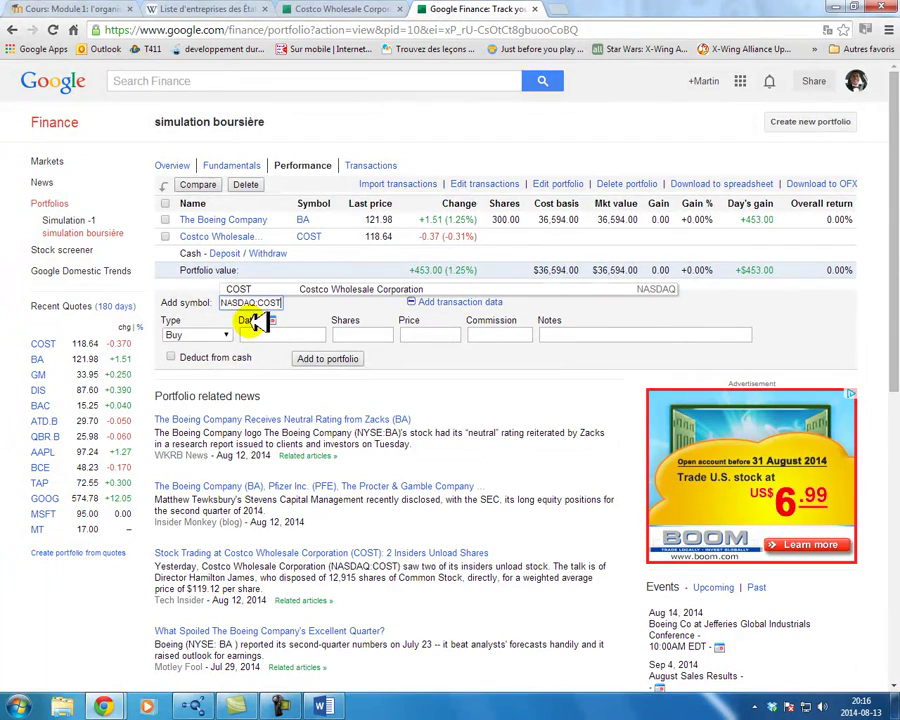
{"action": "left_click", "coordinate": [258, 337]}
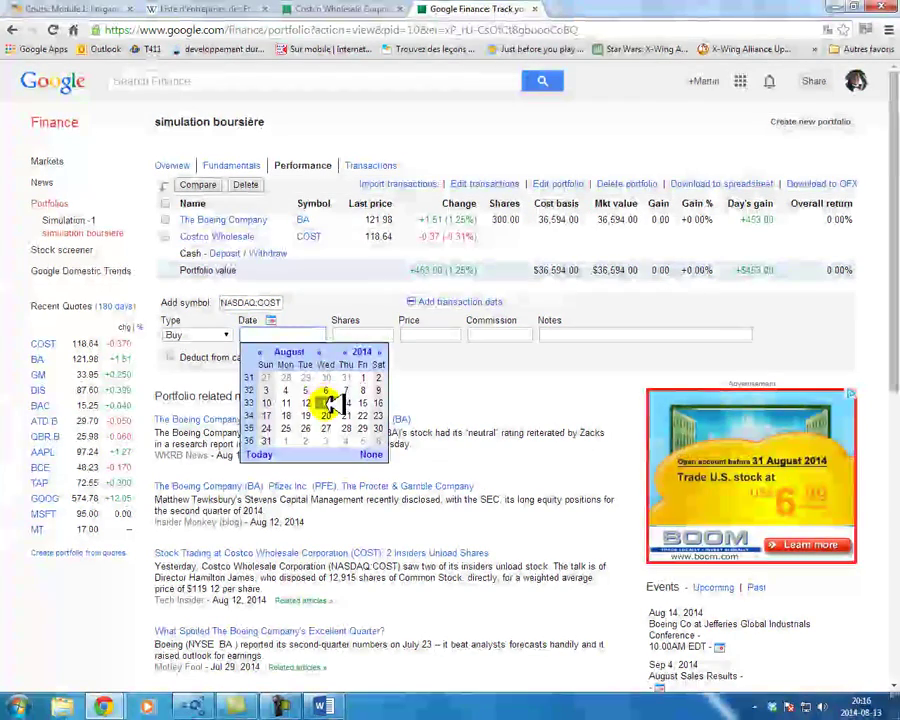
{"action": "left_click", "coordinate": [325, 403]}
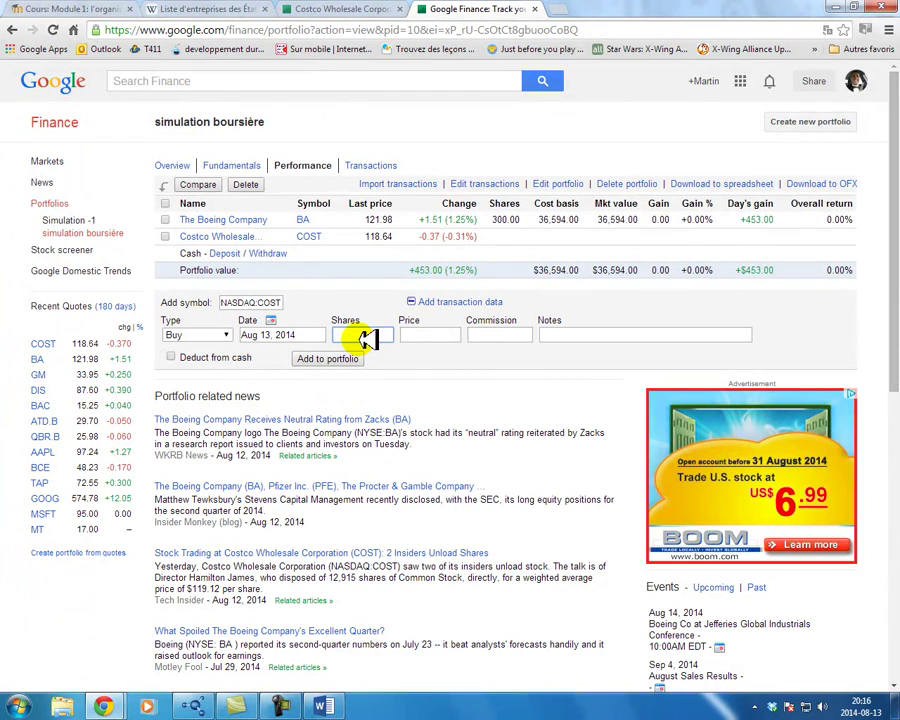
- Set the Costco purchase to 100 shares at a price of 118.64 with a commission of 0
{"action": "type", "text": "100"}
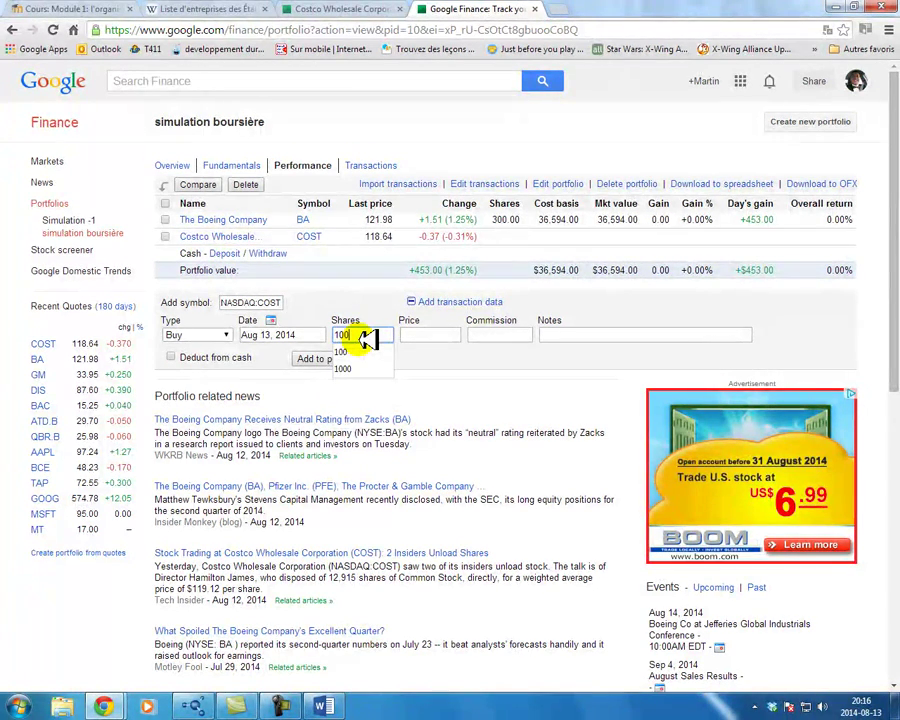
{"action": "key", "text": "Tab"}
{"action": "type", "text": "11"}
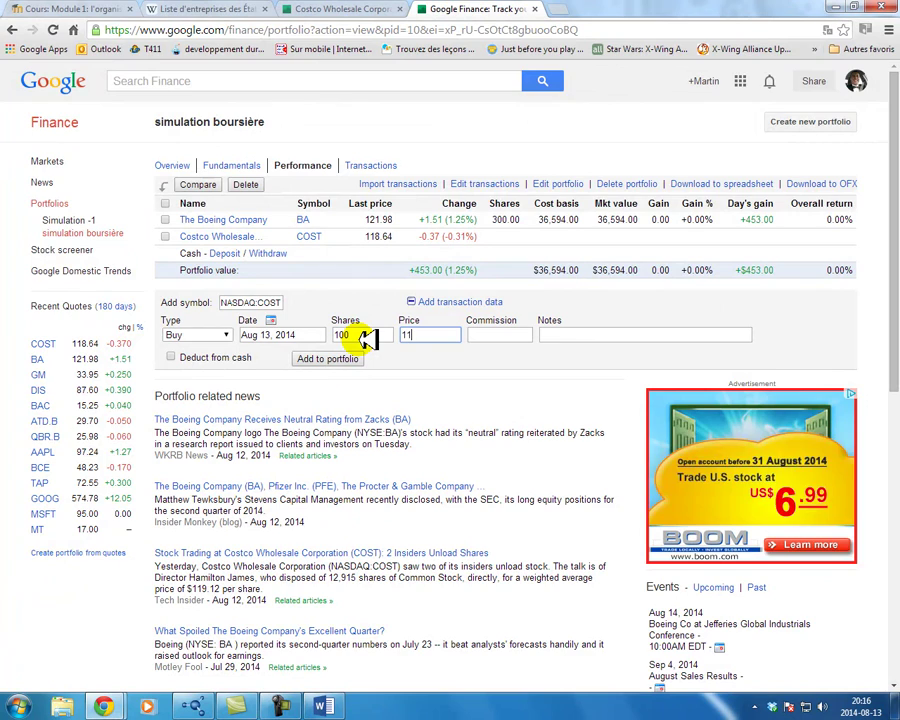
{"action": "type", "text": "8.64"}
{"action": "key", "text": "Tab"}
{"action": "type", "text": "0"}
{"action": "key", "text": "Tab"}
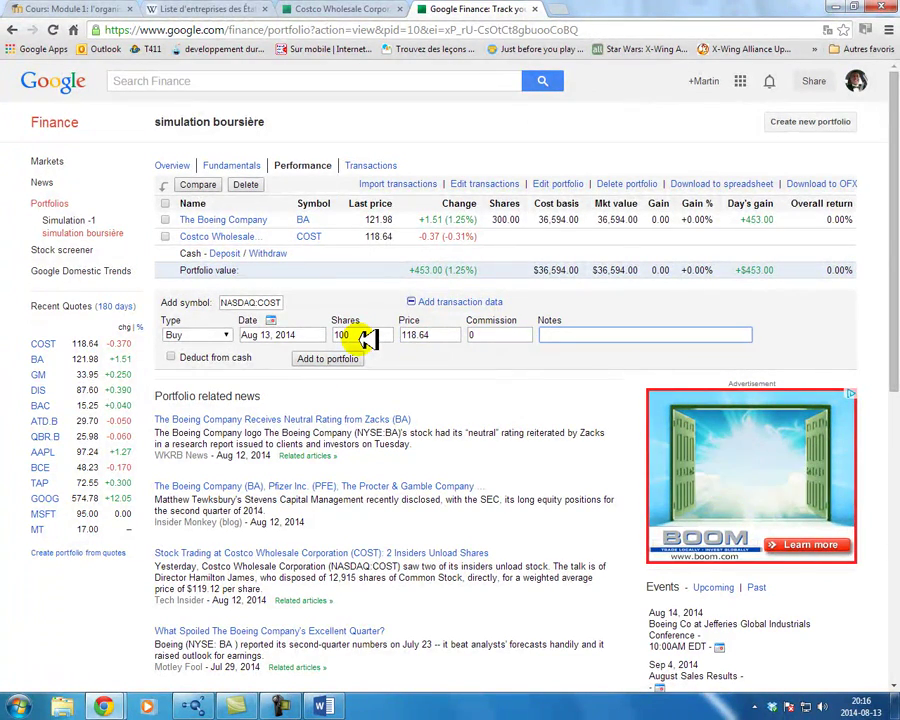
- Add the note "Vendeur grande surface" and try to record the Costco purchase in the portfolio
{"action": "type", "text": "VEn"}
{"action": "key", "text": "BackSpace"}
{"action": "key", "text": "BackSpace"}
{"action": "type", "text": "emde"}
{"action": "key", "text": "BackSpace"}
{"action": "key", "text": "BackSpace"}
{"action": "key", "text": "BackSpace"}
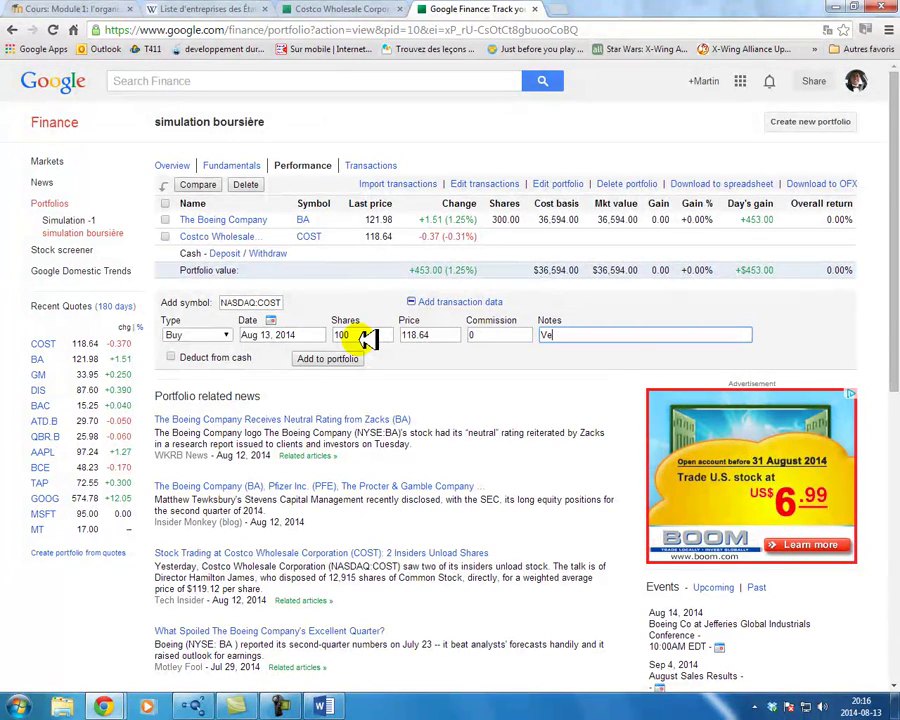
{"action": "type", "text": "ndeur grande surface"}
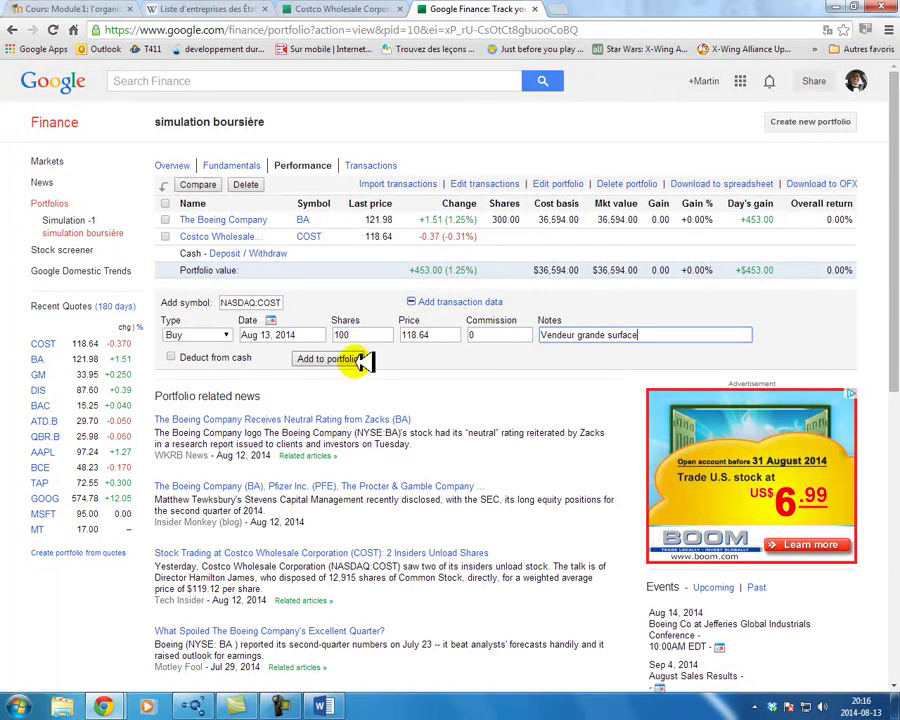
{"action": "left_click", "coordinate": [360, 359]}
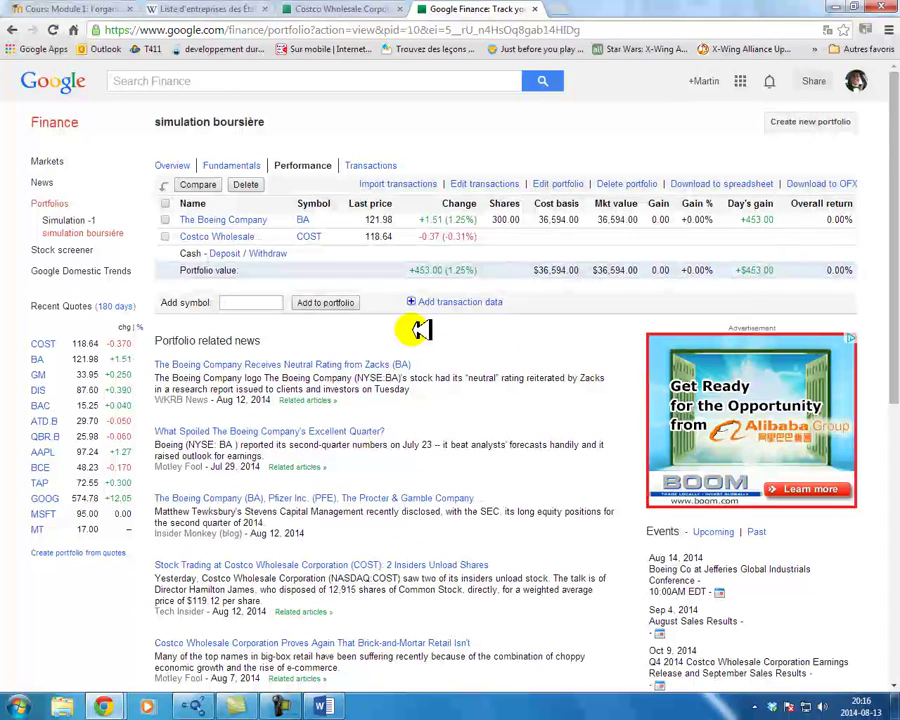
- Open a Buy transaction for Costco Wholesale Corporation, NASDAQ:COST, and set its date to Aug 13, 2014
{"action": "left_click", "coordinate": [268, 302]}
{"action": "type", "text": "NASDAQ:COST"}
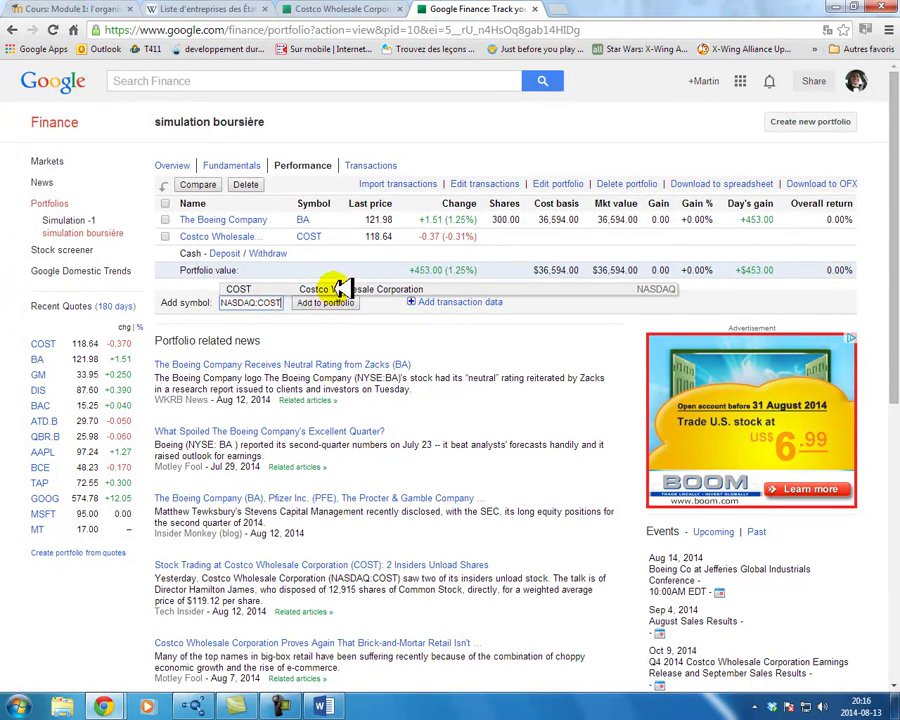
{"action": "left_click", "coordinate": [342, 289]}
{"action": "left_click", "coordinate": [441, 304]}
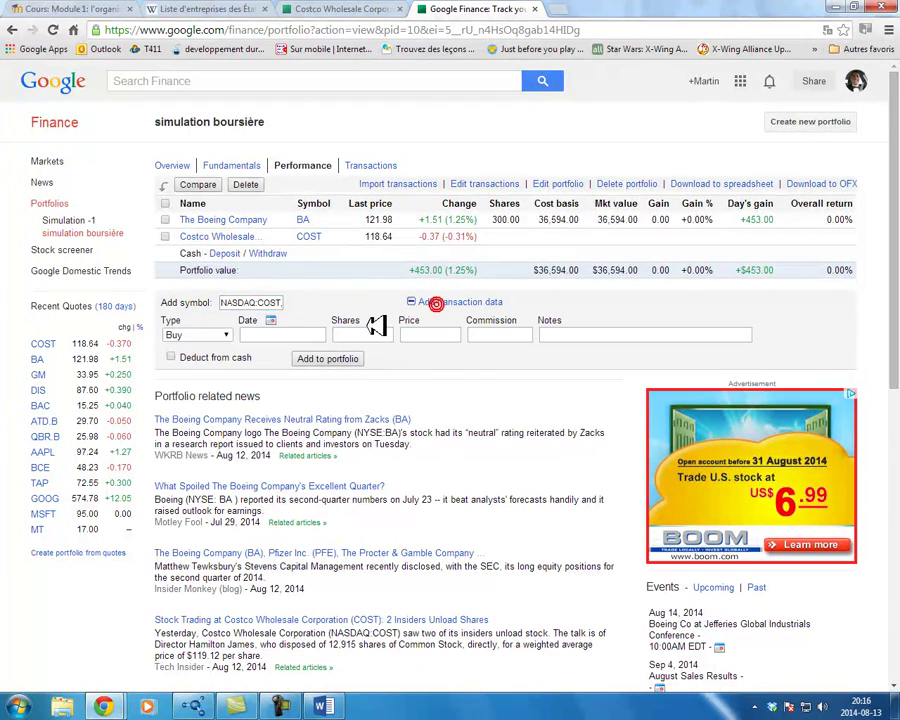
{"action": "left_click", "coordinate": [300, 335]}
{"action": "left_click", "coordinate": [326, 403]}
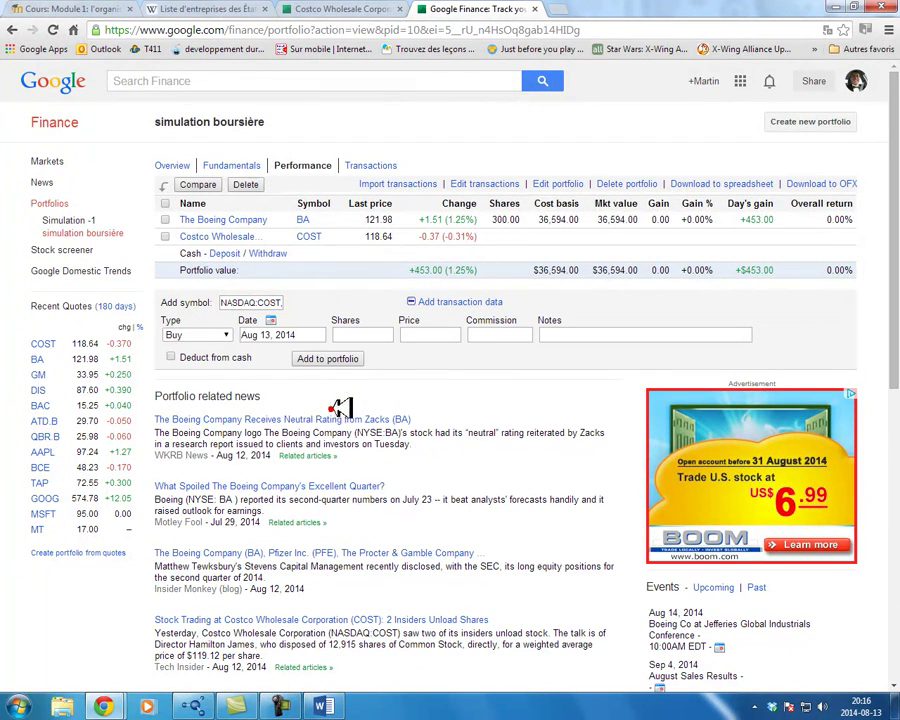
- Enter 100 Costco shares at a price of 118.64 with a commission of 0
{"action": "type", "text": "100"}
{"action": "key", "text": "Tab"}
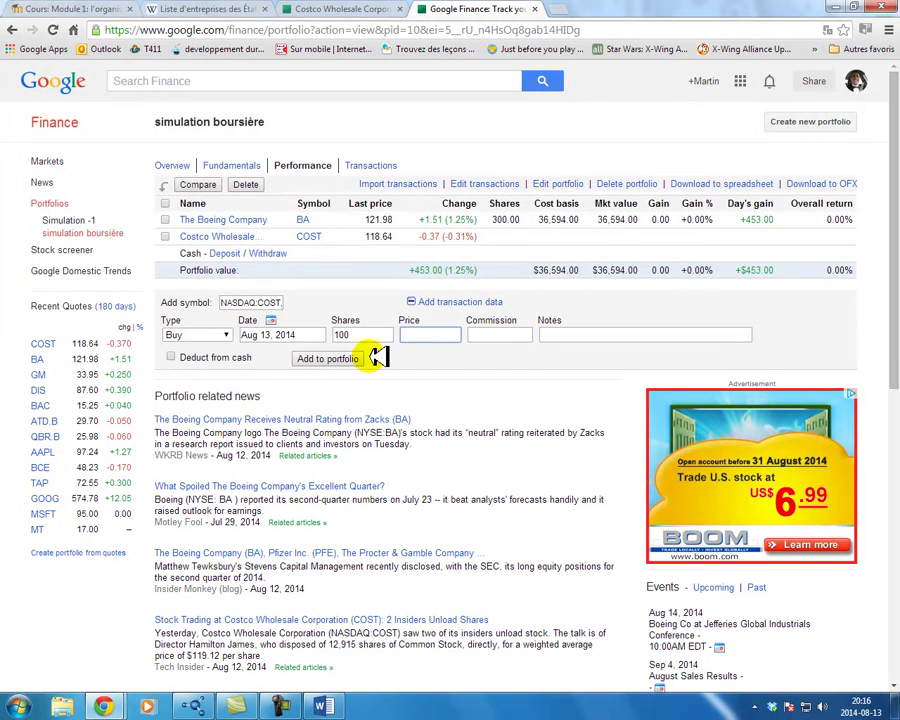
{"action": "type", "text": "118.64"}
{"action": "key", "text": "Tab"}
{"action": "type", "text": "0"}
{"action": "key", "text": "Tab"}
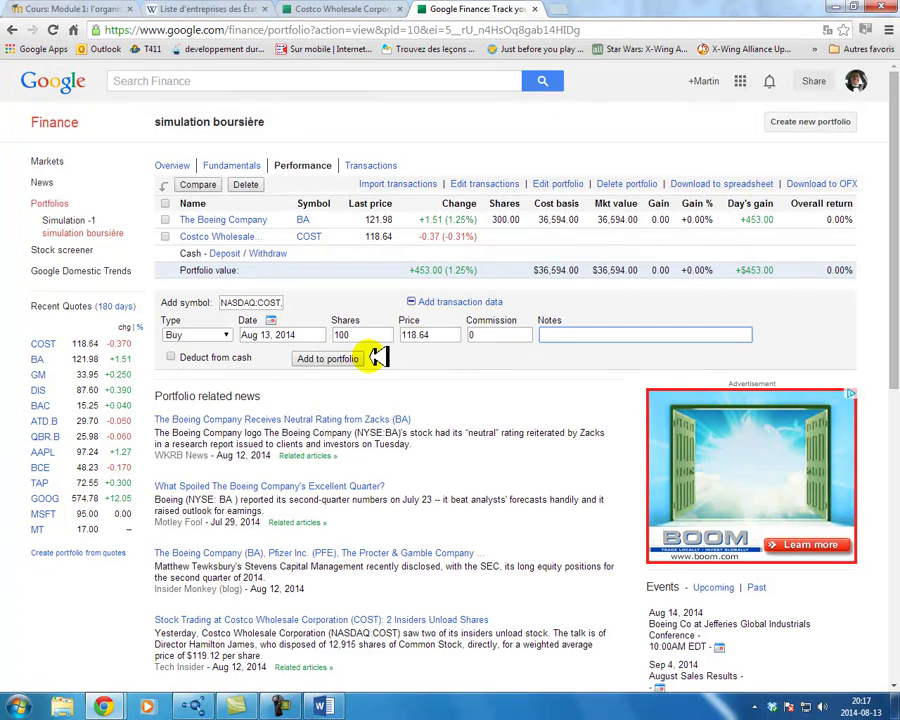
- Add the note "Vente aux détails" and record the Costco purchase in the portfolio
{"action": "type", "text": "VEnte"}
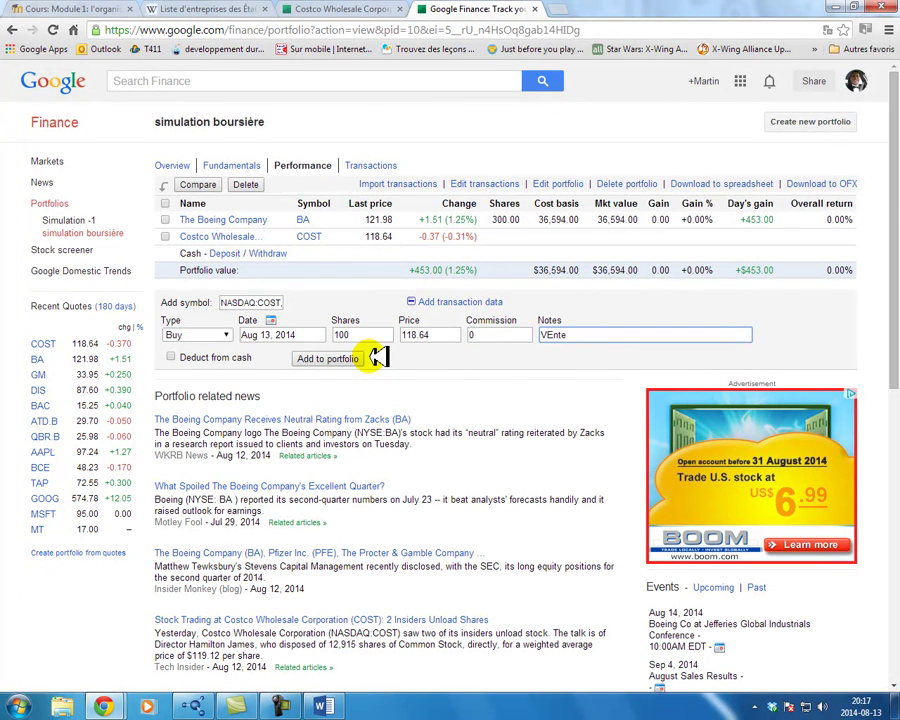
{"action": "type", "text": "nte aux détails"}
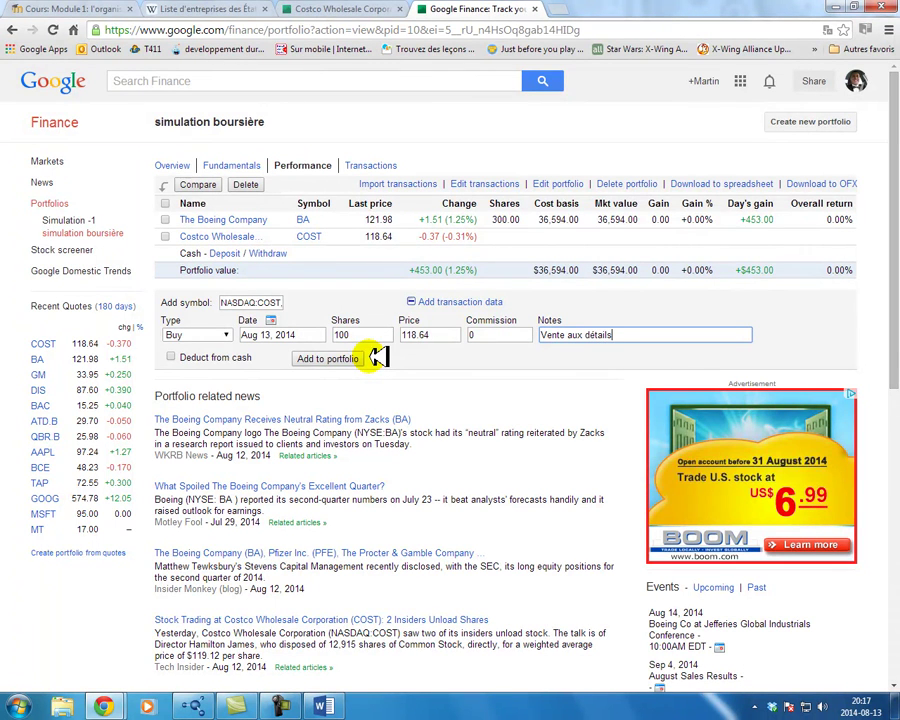
{"action": "left_click", "coordinate": [340, 359]}
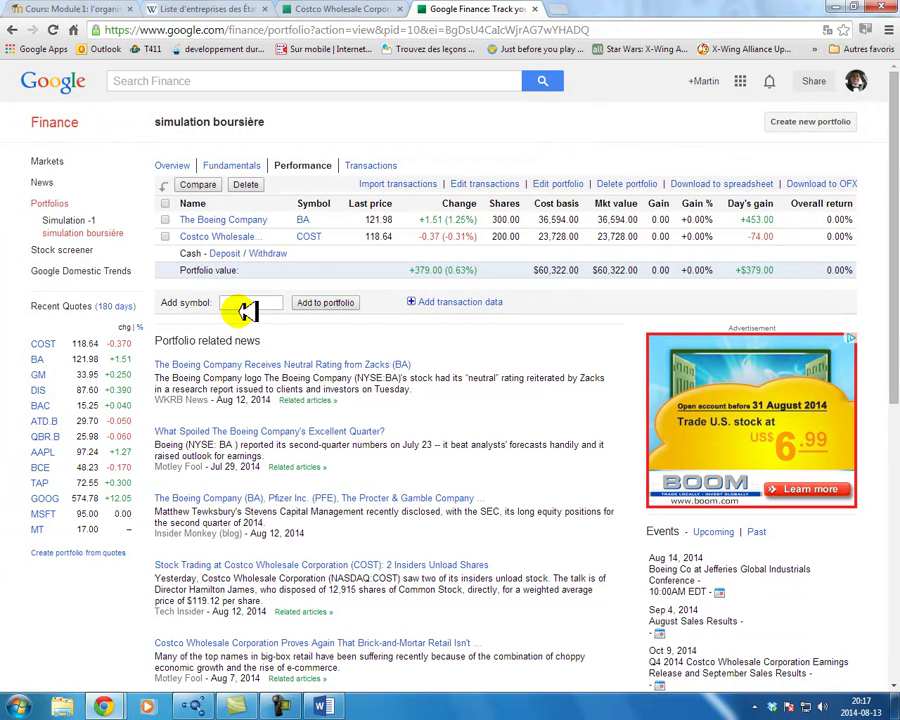
- Check the Wikipedia list of US companies for another company and look up "dell" in Google Finance
{"action": "left_click", "coordinate": [230, 10]}
{"action": "scroll", "coordinate": [327, 281], "scroll_direction": "down", "scroll_amount": 1}
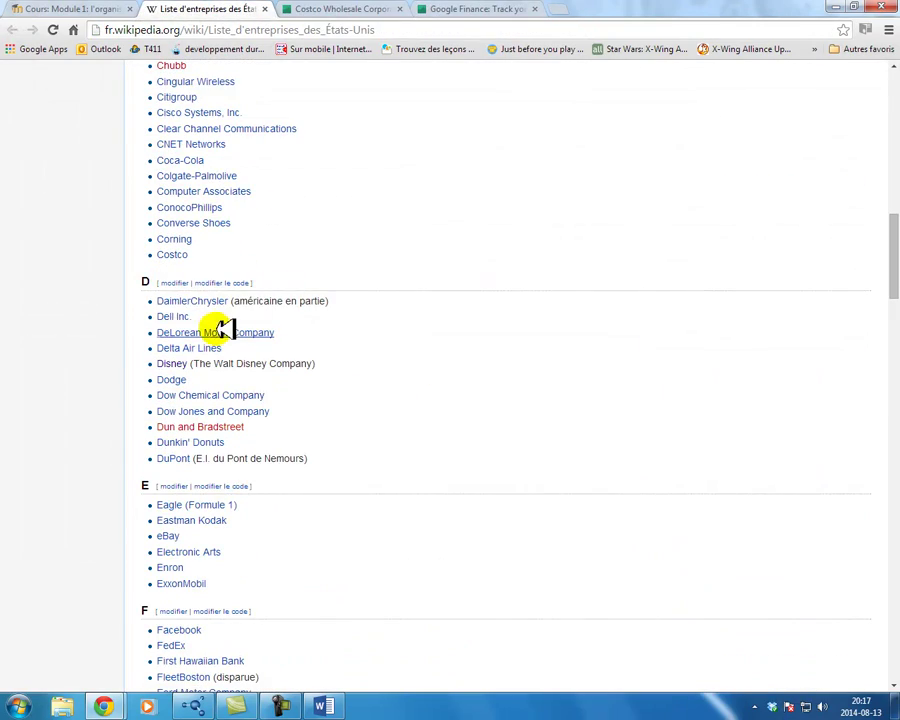
{"action": "left_click", "coordinate": [345, 8]}
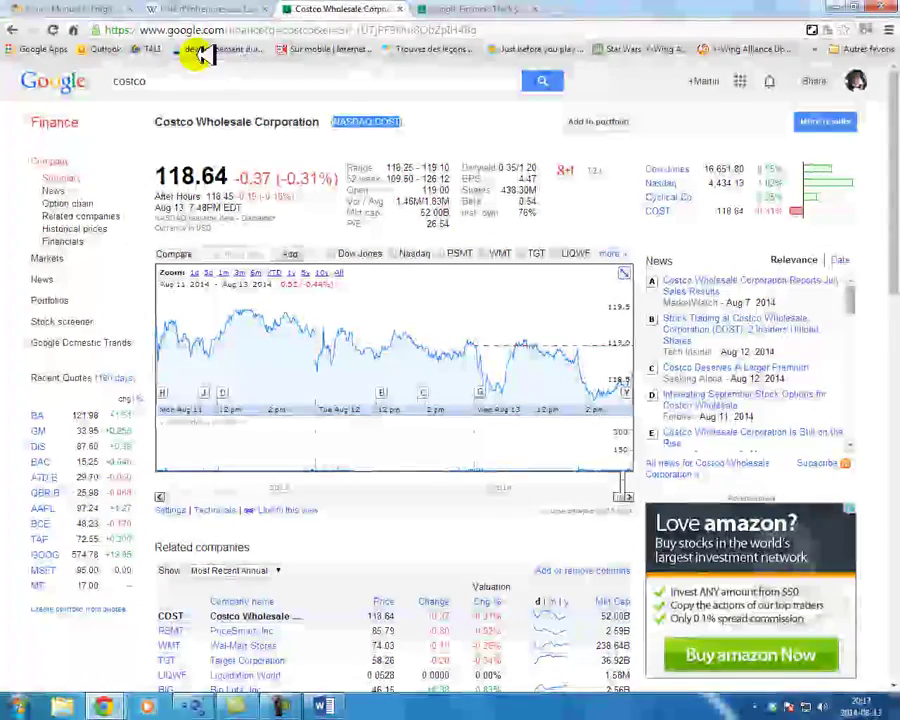
{"action": "double_click", "coordinate": [160, 80]}
{"action": "type", "text": "de"}
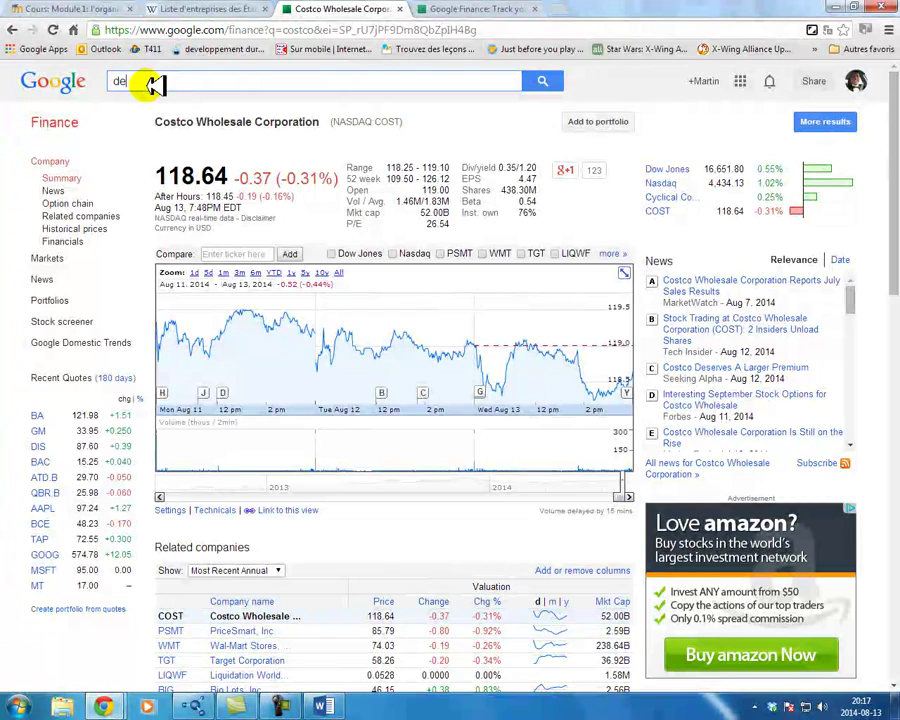
{"action": "type", "text": "ll"}
{"action": "key", "text": "Return"}
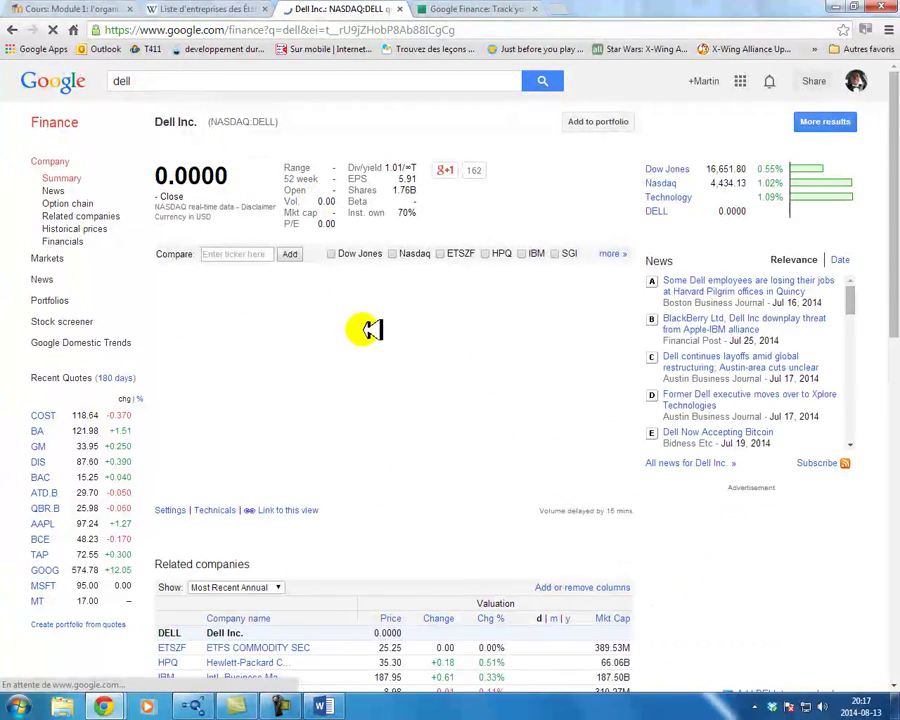
- Copy Dell Inc.'s ticker symbol, NASDAQ:DELL, and add it to the simulation boursière portfolio
{"action": "left_click_drag", "start_coordinate": [278, 121], "coordinate": [207, 122]}
{"action": "key", "text": "ctrl+c"}
{"action": "left_click", "coordinate": [462, 9]}
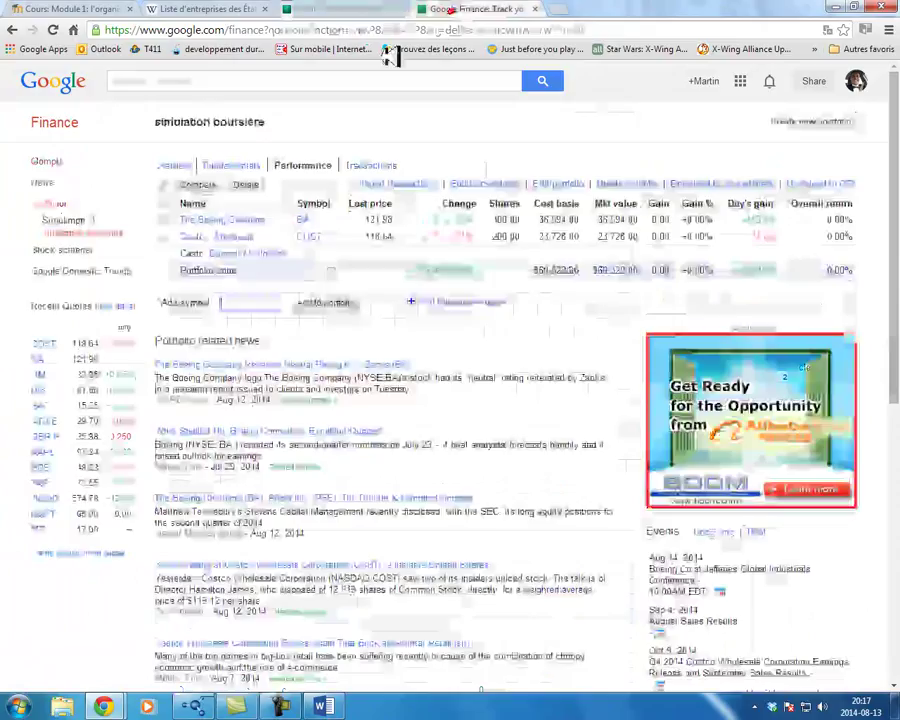
{"action": "left_click", "coordinate": [265, 303]}
{"action": "key", "text": "ctrl+v"}
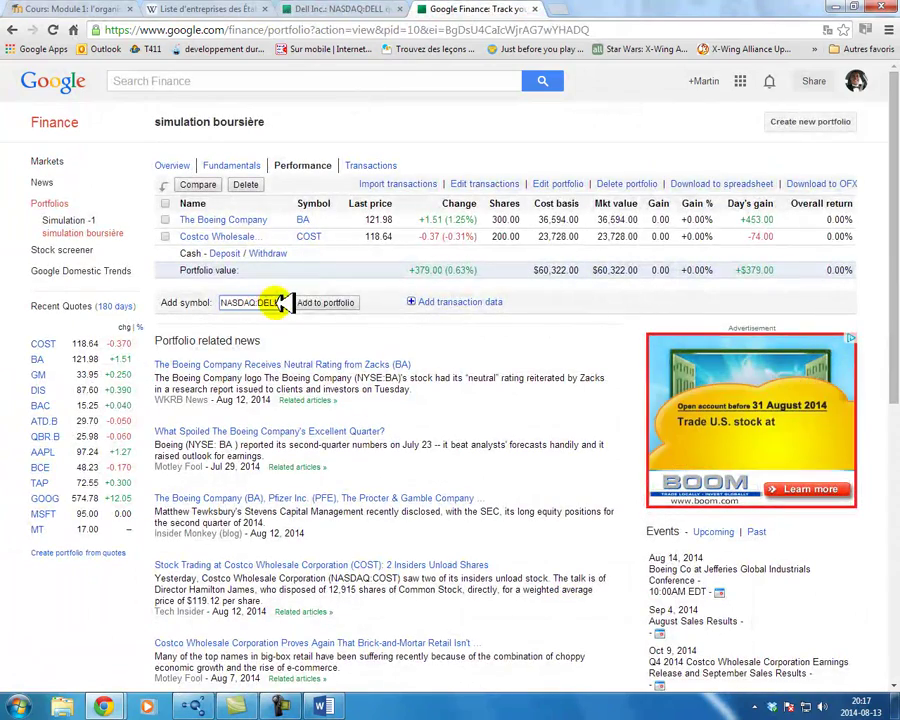
{"action": "left_click", "coordinate": [322, 302]}
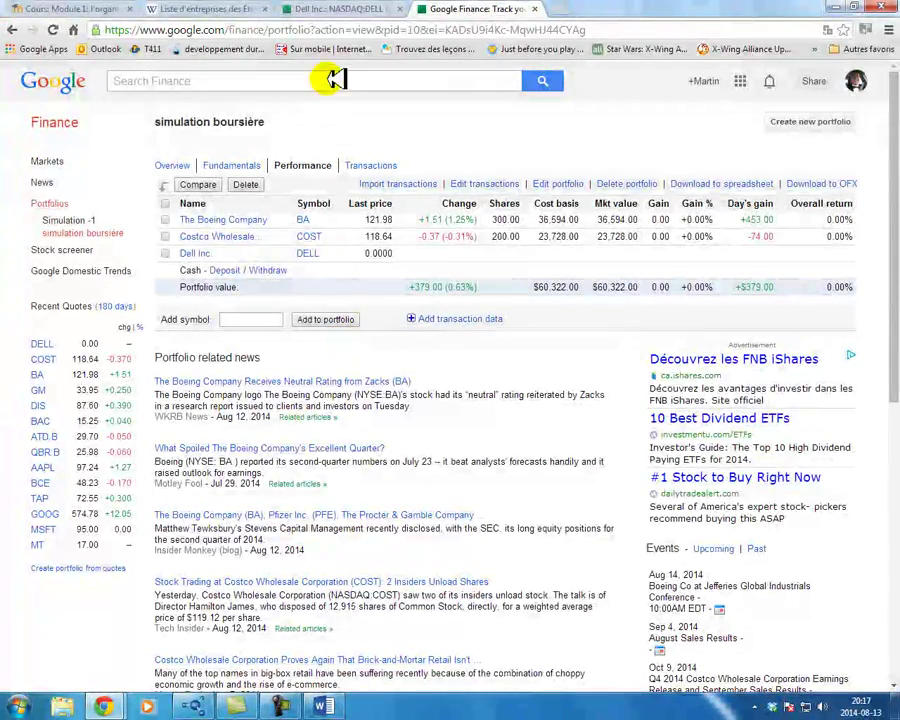
- Check Dell's quote page and examine sections D to G of the Wikipedia company list for another company
{"action": "left_click", "coordinate": [330, 10]}
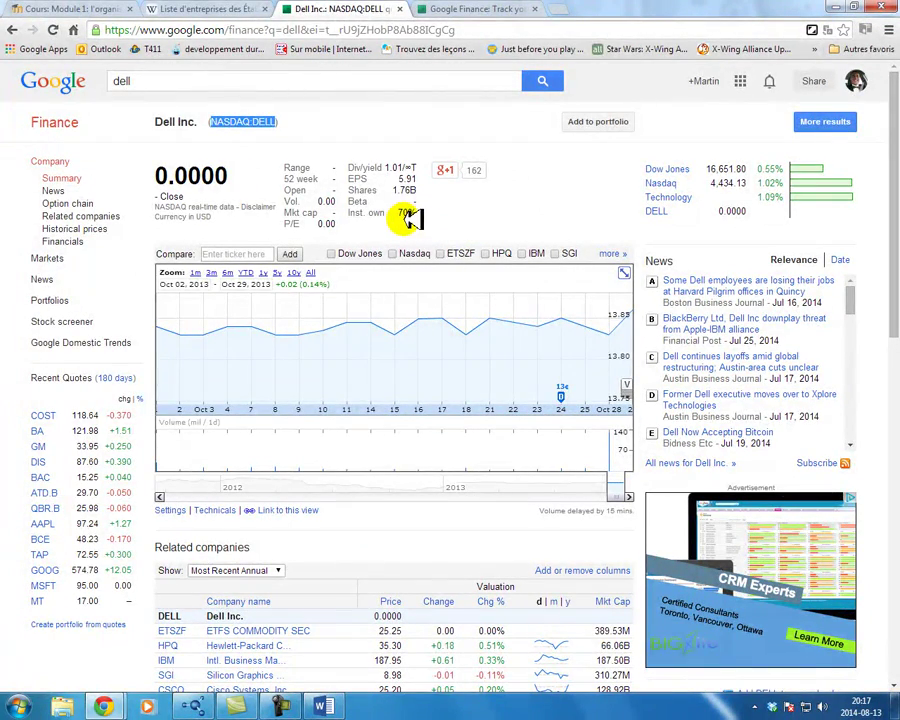
{"action": "left_click", "coordinate": [222, 12]}
{"action": "scroll", "coordinate": [368, 316], "scroll_direction": "down", "scroll_amount": 1}
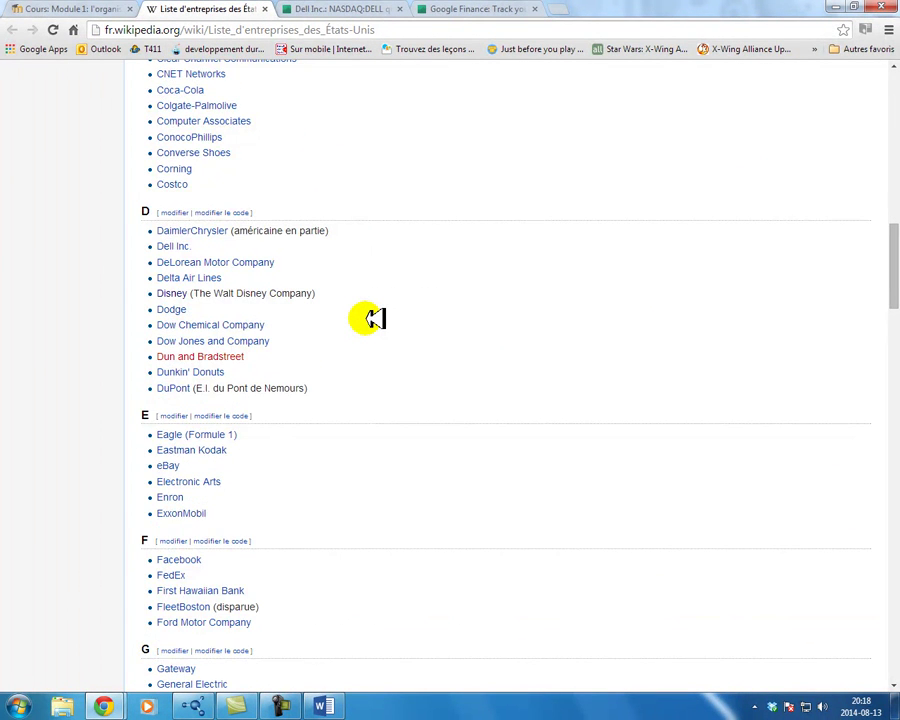
{"action": "scroll", "coordinate": [372, 318], "scroll_direction": "down", "scroll_amount": 1}
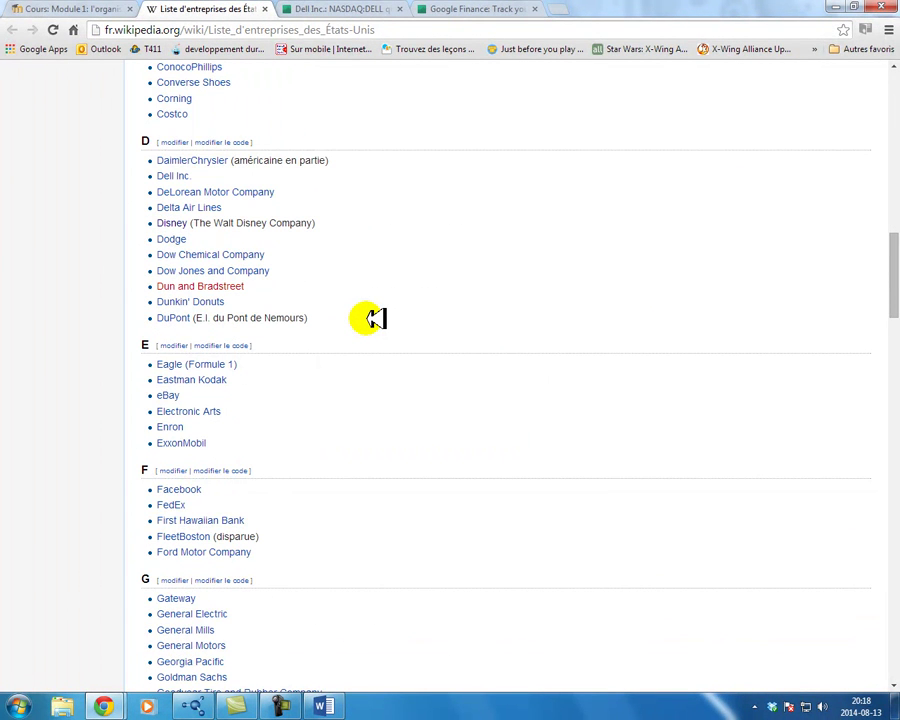
{"action": "scroll", "coordinate": [368, 318], "scroll_direction": "down", "scroll_amount": 1}
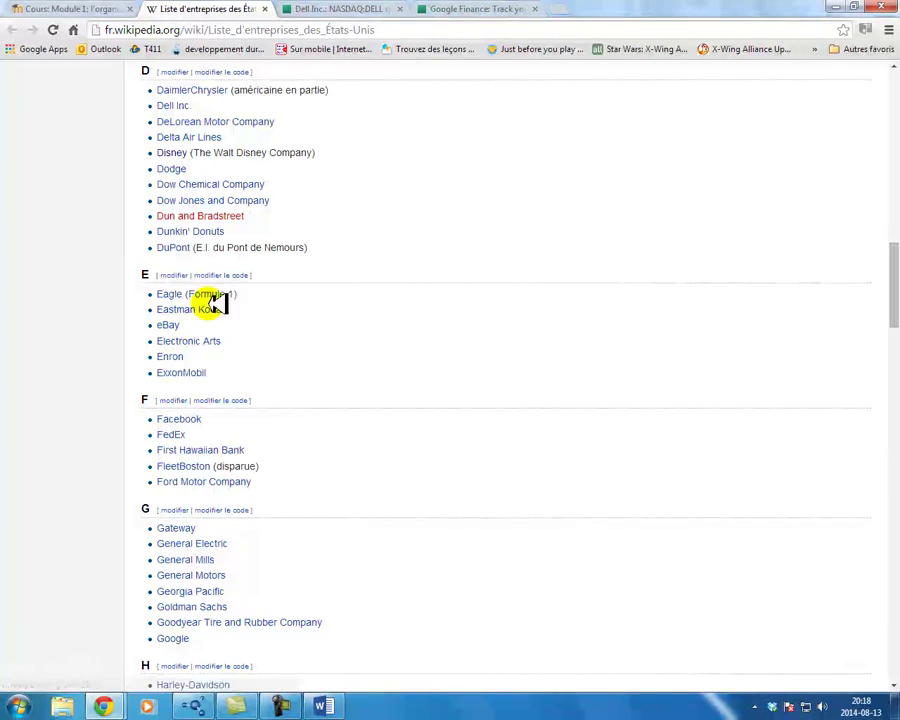
- Look up "ebay" in Google Finance in place of the Dell quote
{"action": "left_click", "coordinate": [345, 12]}
{"action": "left_click", "coordinate": [280, 30]}
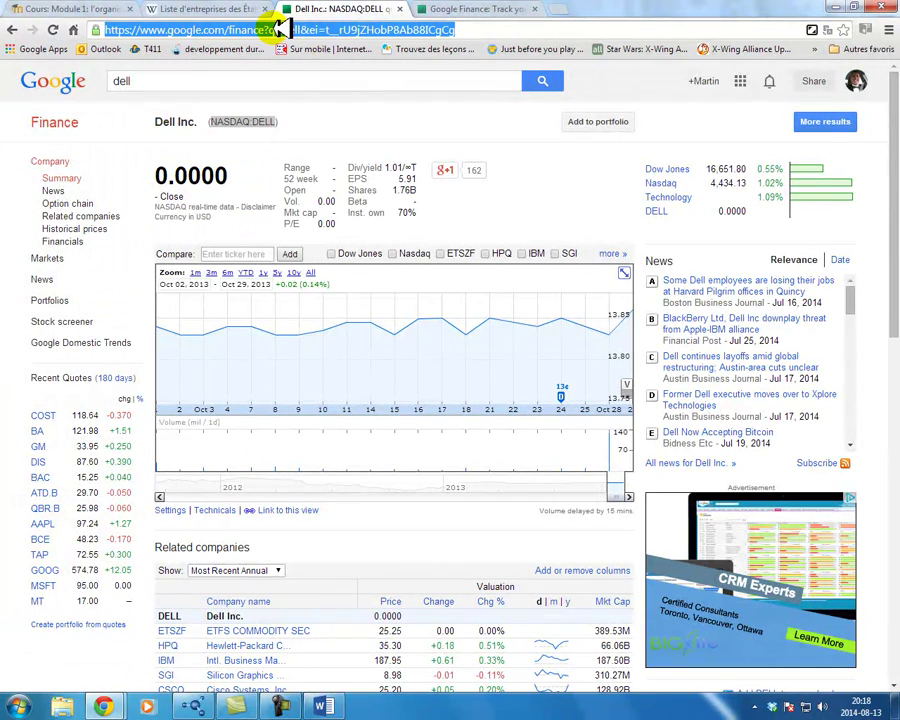
{"action": "double_click", "coordinate": [262, 81]}
{"action": "type", "text": "eba"}
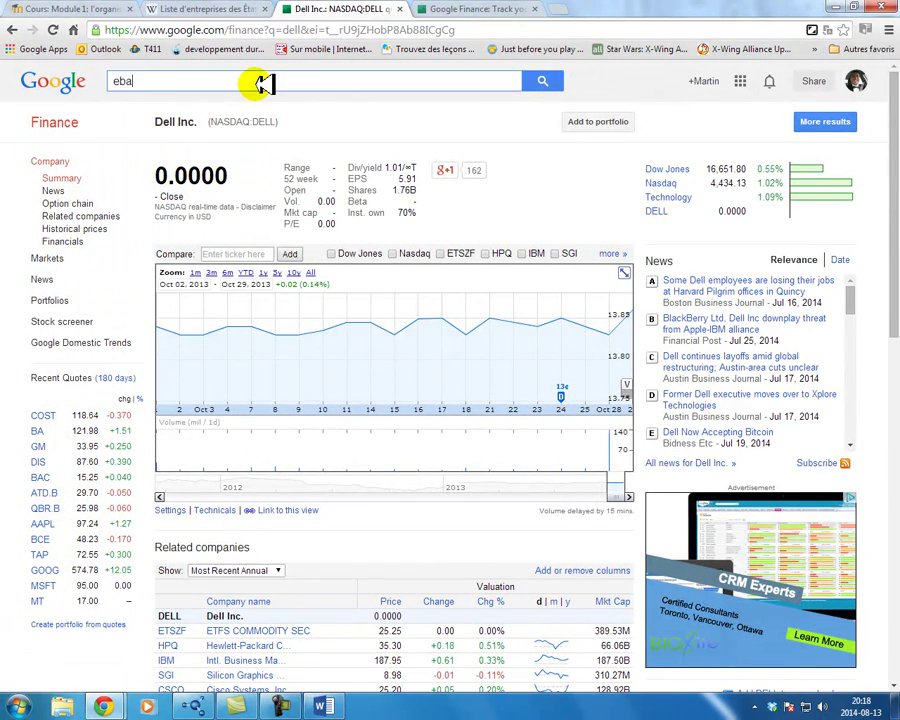
{"action": "type", "text": "y"}
{"action": "key", "text": "Return"}
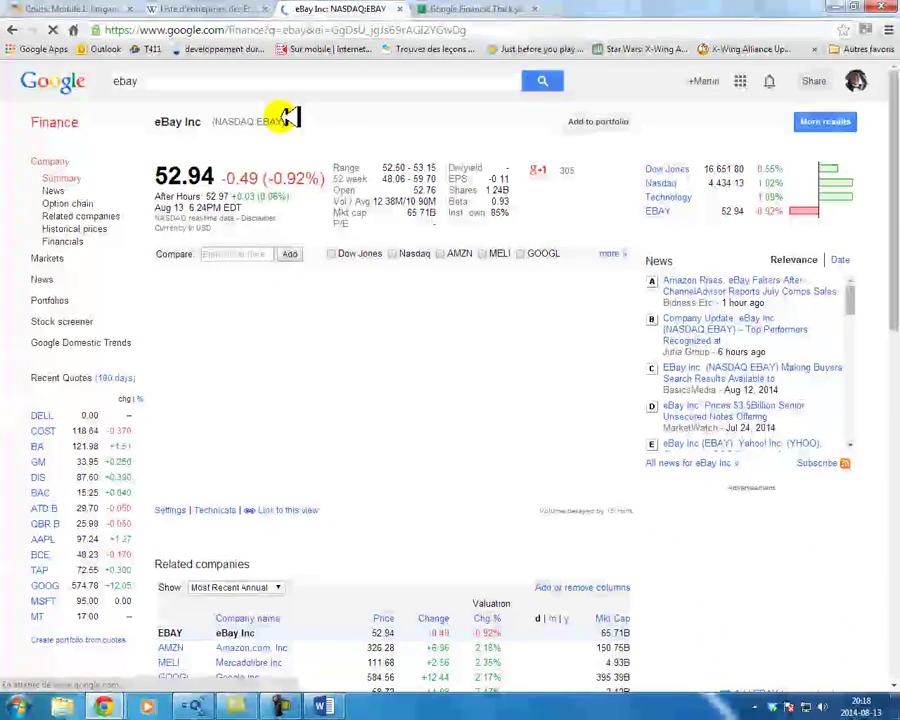
- Add the NASDAQ listing of eBay Inc to the simulation boursière portfolio
{"action": "left_click", "coordinate": [428, 12]}
{"action": "left_click", "coordinate": [238, 319]}
{"action": "type", "text": "ebay"}
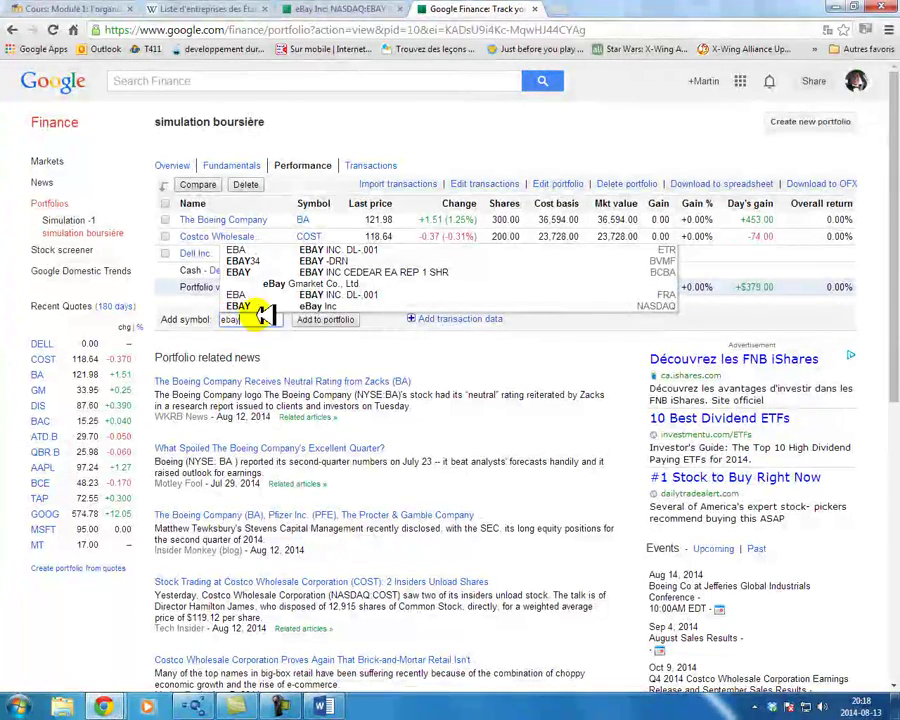
{"action": "left_click", "coordinate": [318, 306]}
{"action": "left_click", "coordinate": [325, 320]}
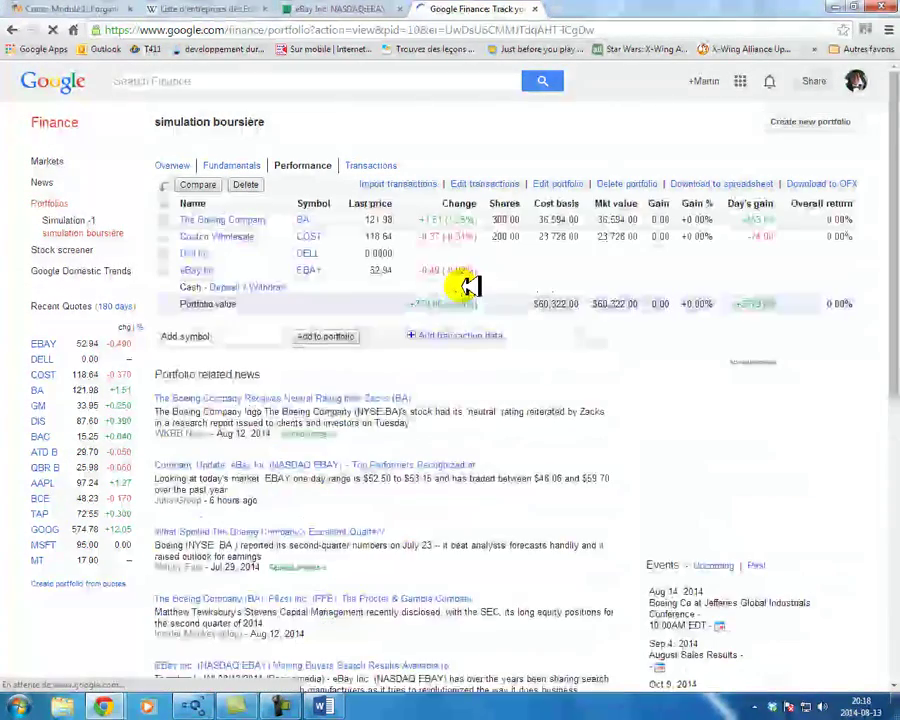
- Start a Buy transaction for NASDAQ:DELL in the portfolio, dated Aug 13, 2014
{"action": "left_click", "coordinate": [458, 336]}
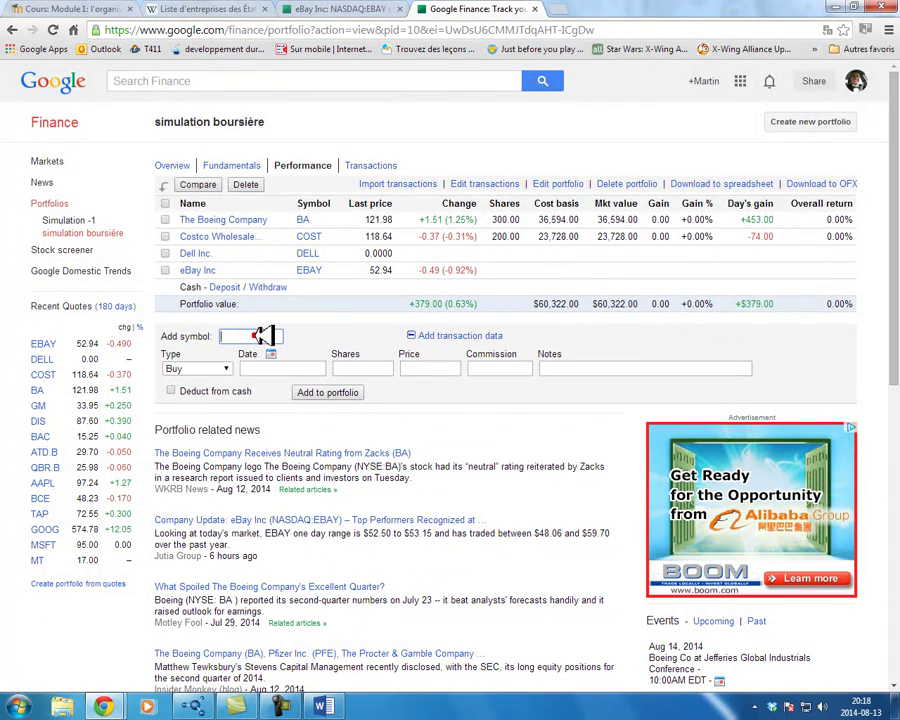
{"action": "type", "text": "NASDAQ:DELL"}
{"action": "left_click", "coordinate": [272, 365]}
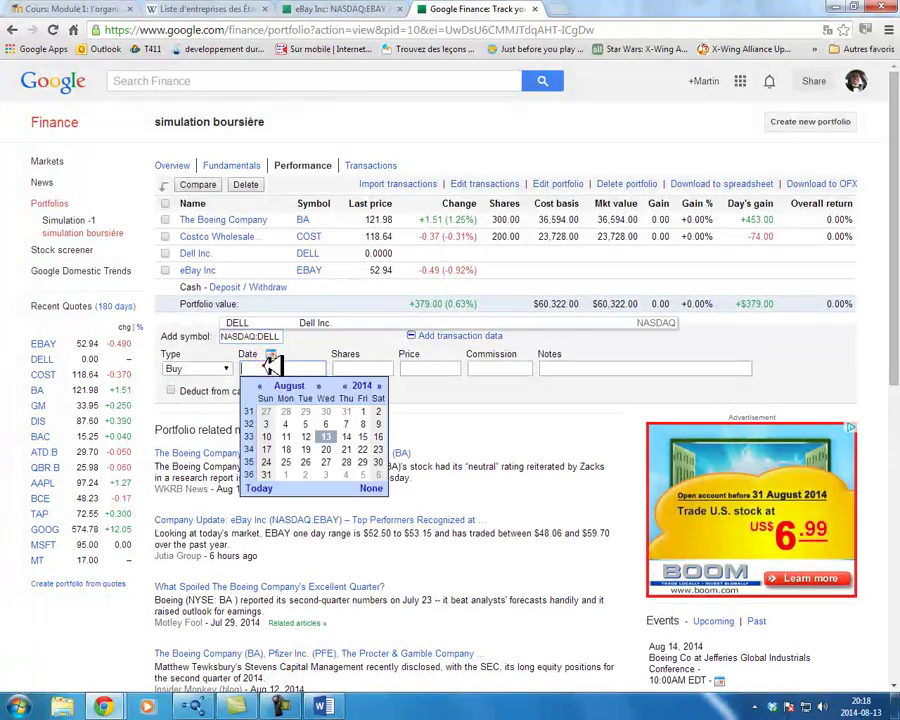
{"action": "left_click", "coordinate": [318, 428]}
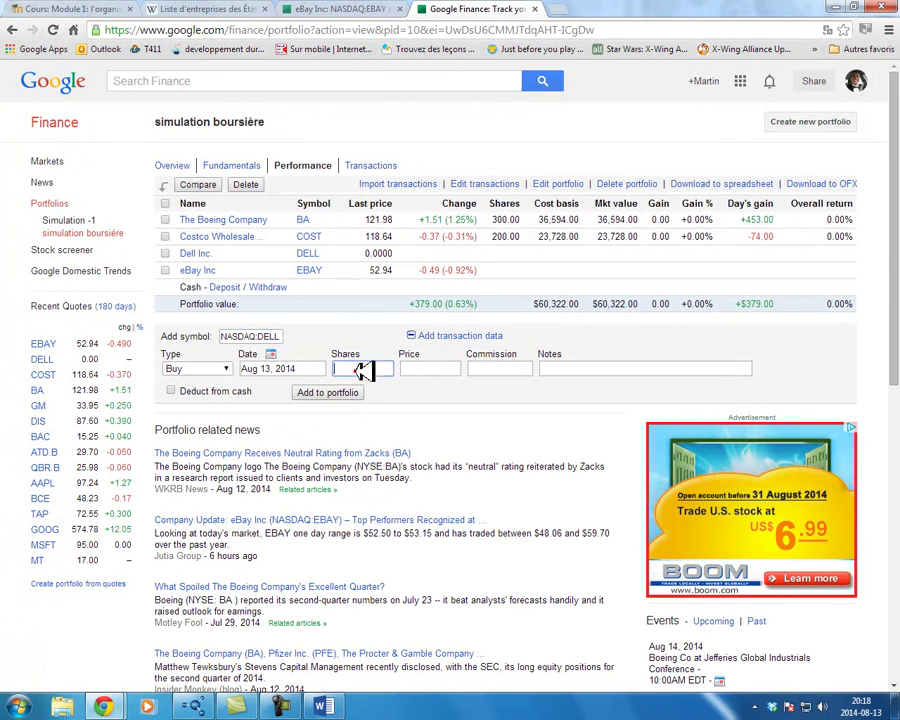
{"action": "left_click", "coordinate": [362, 370]}
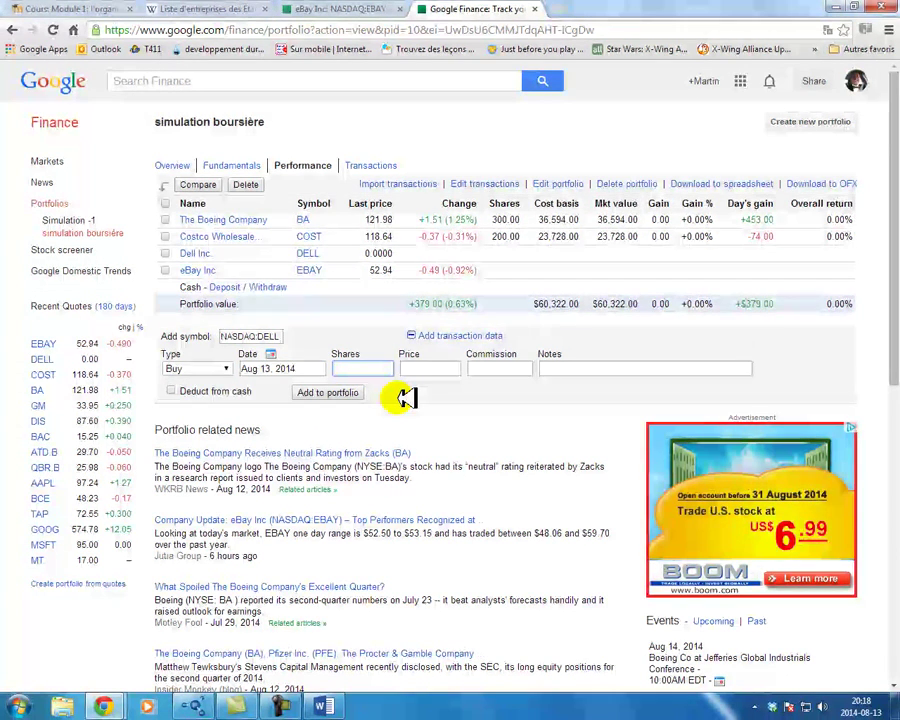
- Set the NASDAQ:DELL purchase to 100 shares at 52.94 with commission 0 and note "Internet", and record it in the portfolio
{"action": "type", "text": "100"}
{"action": "key", "text": "Tab"}
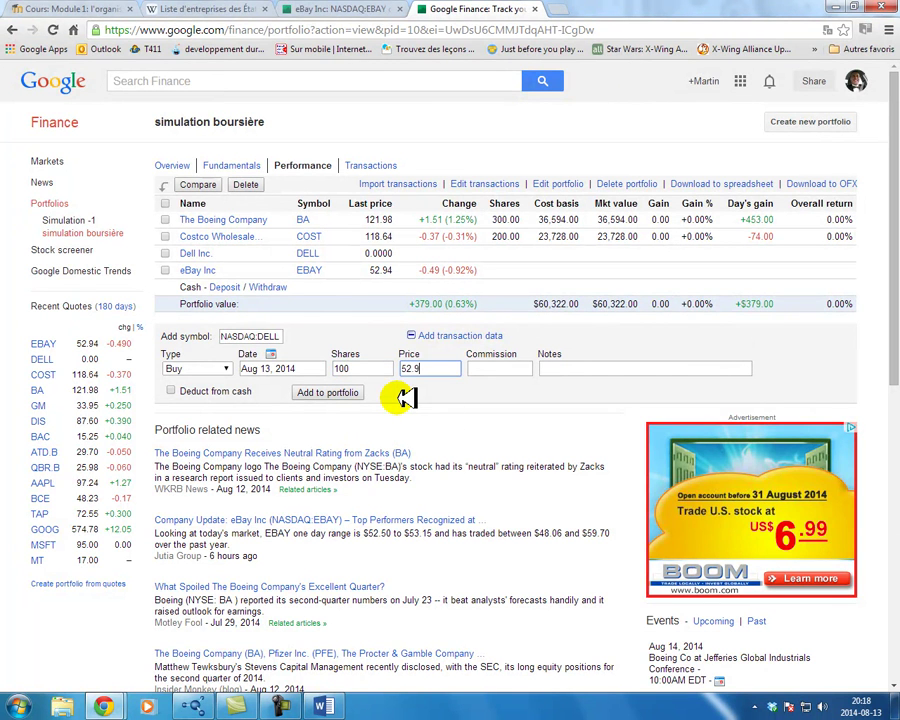
{"action": "key", "text": "Tab"}
{"action": "type", "text": "0"}
{"action": "key", "text": "Tab"}
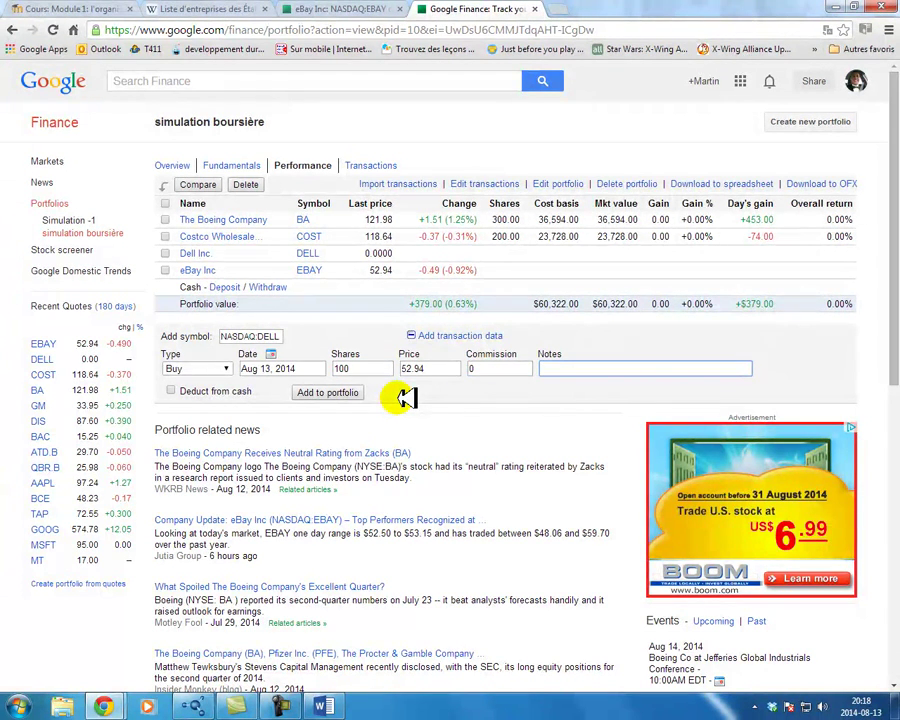
{"action": "type", "text": "Intern"}
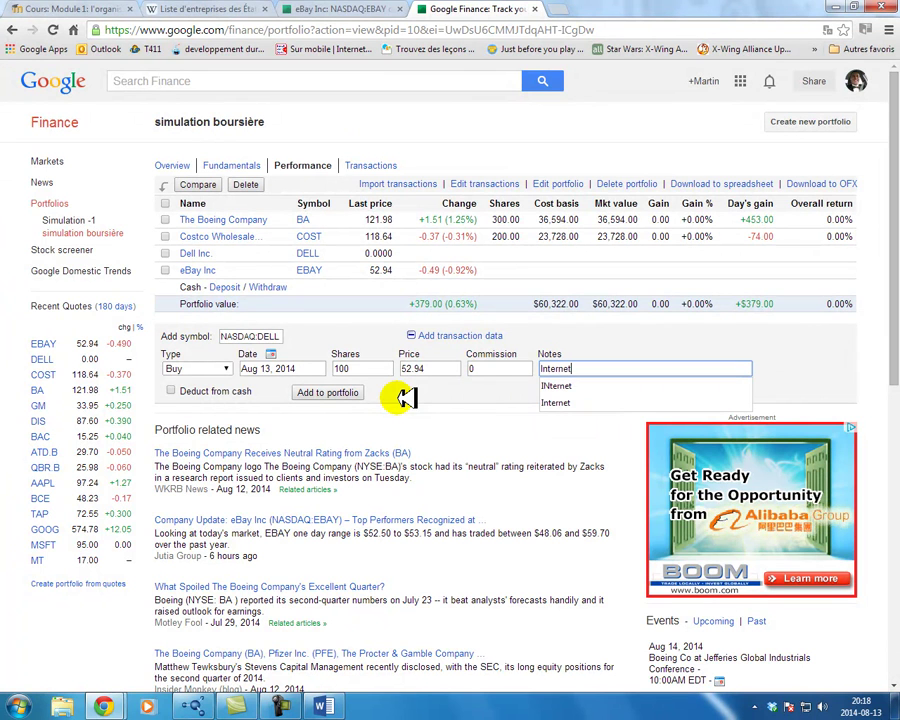
{"action": "type", "text": "et"}
{"action": "left_click", "coordinate": [356, 393]}
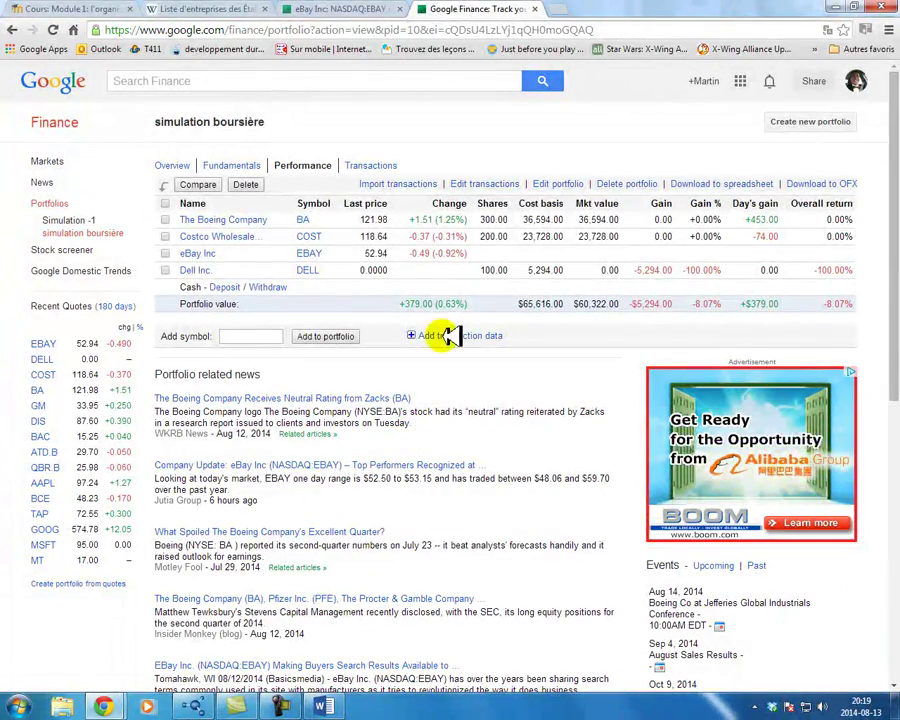
- Delete the Dell Inc. holding from the simulation boursière portfolio
{"action": "left_click", "coordinate": [165, 270]}
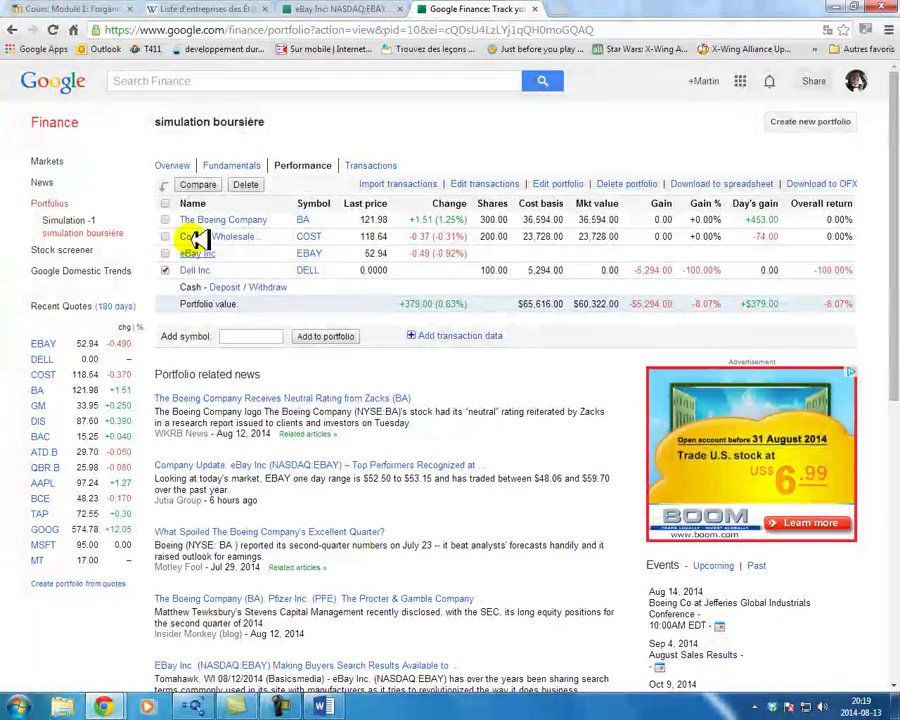
{"action": "left_click", "coordinate": [240, 186]}
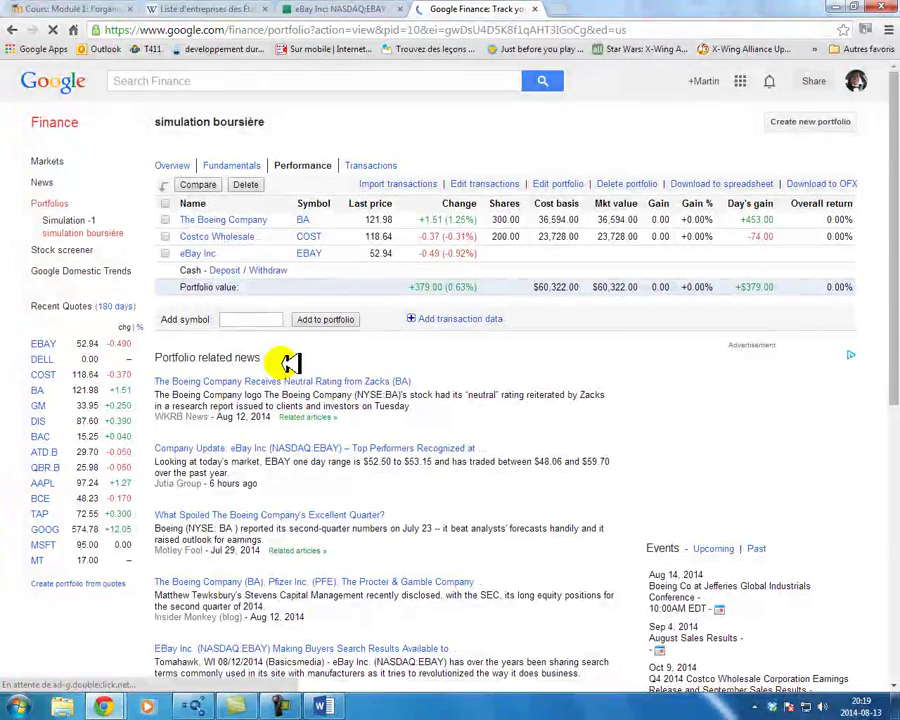
- Clear the leftover NASDAQ:DELL ticker from the portfolio's symbol entry and submit it empty
{"action": "left_click", "coordinate": [260, 319]}
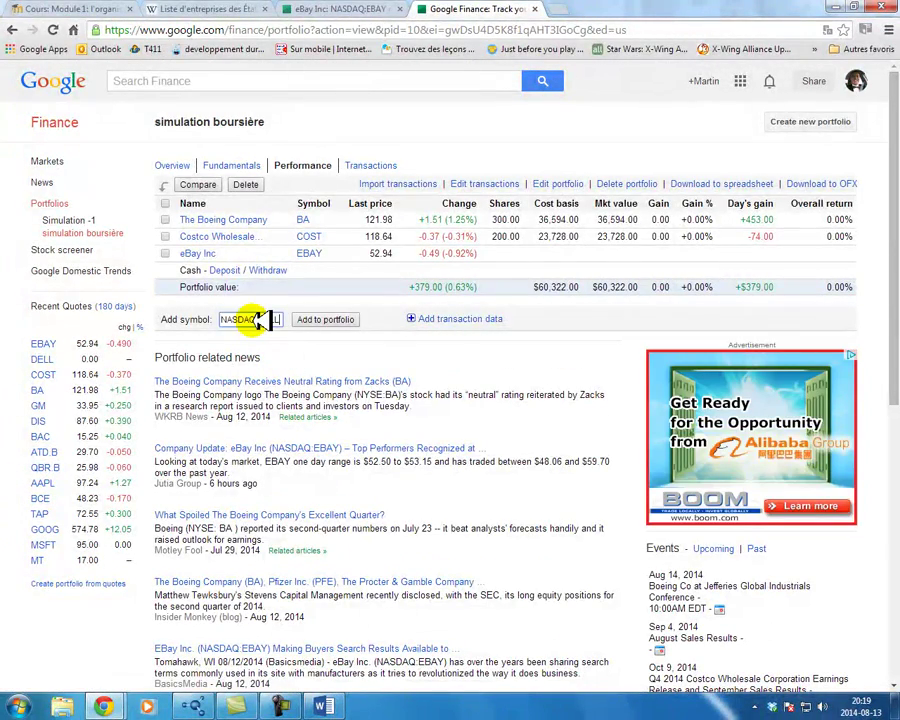
{"action": "key", "text": "BackSpace"}
{"action": "key", "text": "BackSpace"}
{"action": "key", "text": "BackSpace"}
{"action": "key", "text": "BackSpace"}
{"action": "key", "text": "BackSpace"}
{"action": "key", "text": "BackSpace"}
{"action": "key", "text": "BackSpace"}
{"action": "key", "text": "BackSpace"}
{"action": "key", "text": "BackSpace"}
{"action": "key", "text": "BackSpace"}
{"action": "key", "text": "BackSpace"}
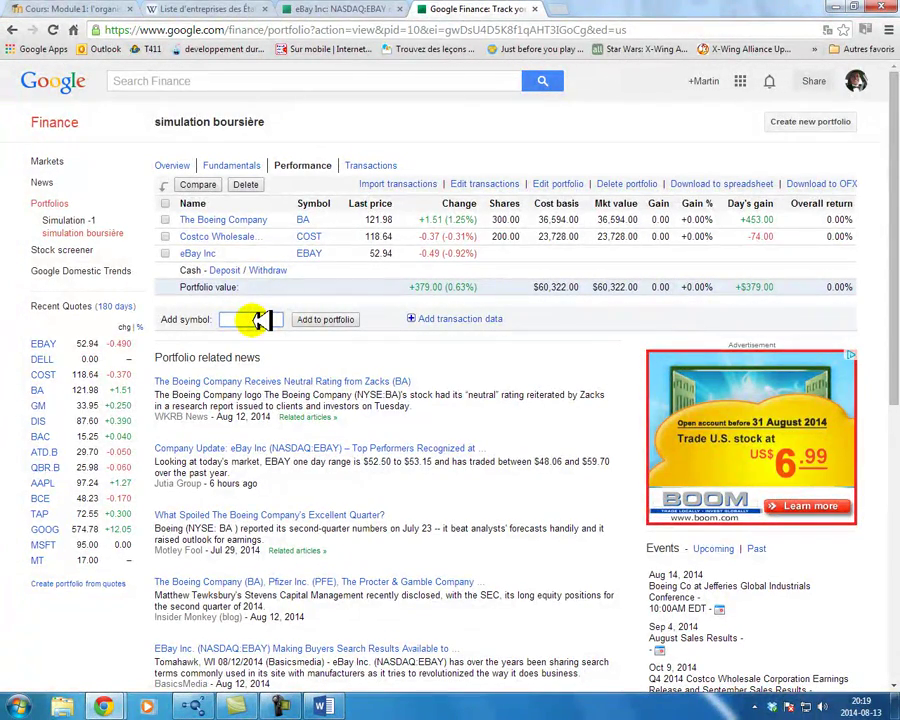
{"action": "left_click", "coordinate": [328, 319]}
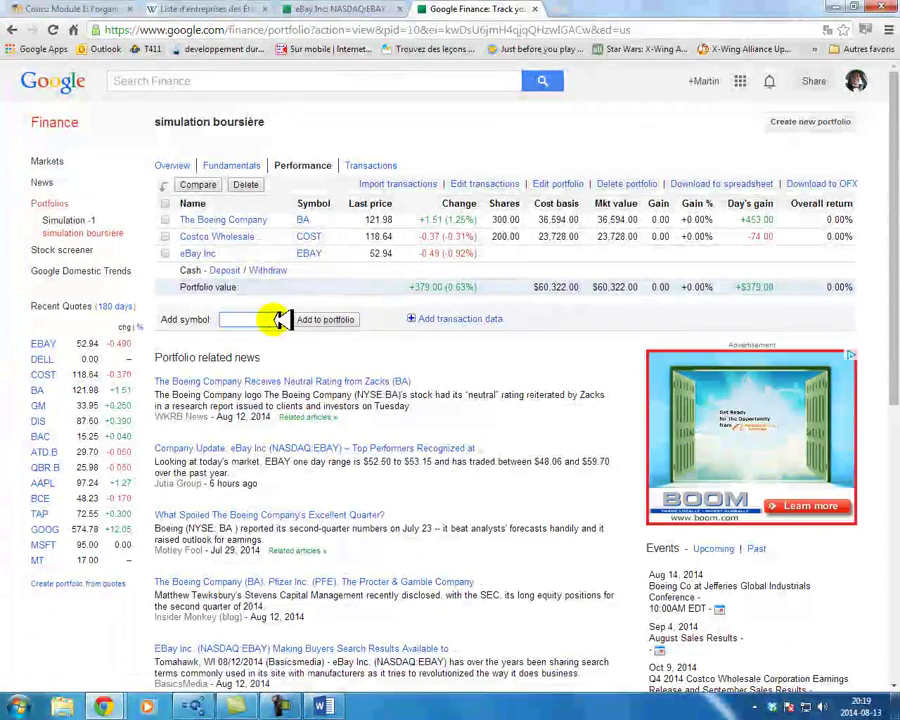
- Start a Buy transaction for ebay dated Aug 13, 2014, for 100 shares
{"action": "type", "text": "ebay"}
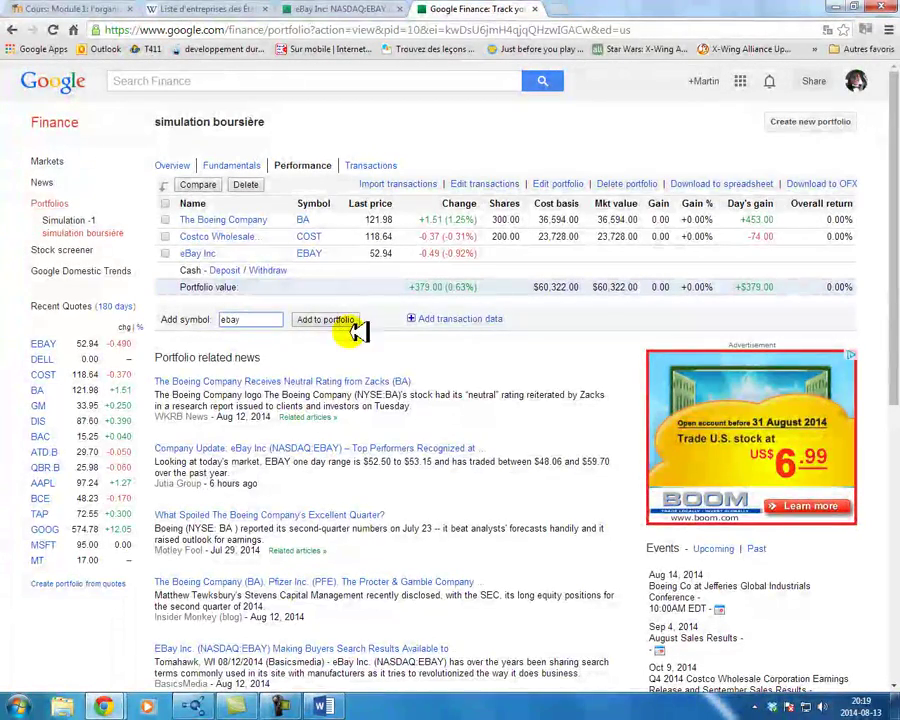
{"action": "left_click", "coordinate": [455, 318]}
{"action": "left_click", "coordinate": [315, 355]}
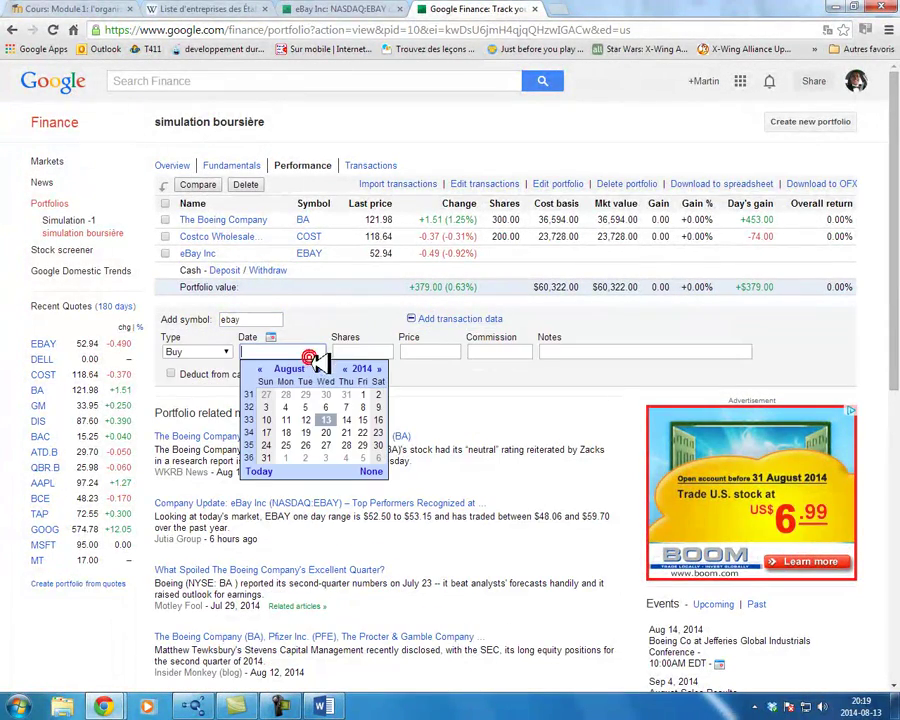
{"action": "left_click", "coordinate": [332, 366]}
{"action": "left_click", "coordinate": [368, 357]}
{"action": "type", "text": "100"}
{"action": "key", "text": "Tab"}
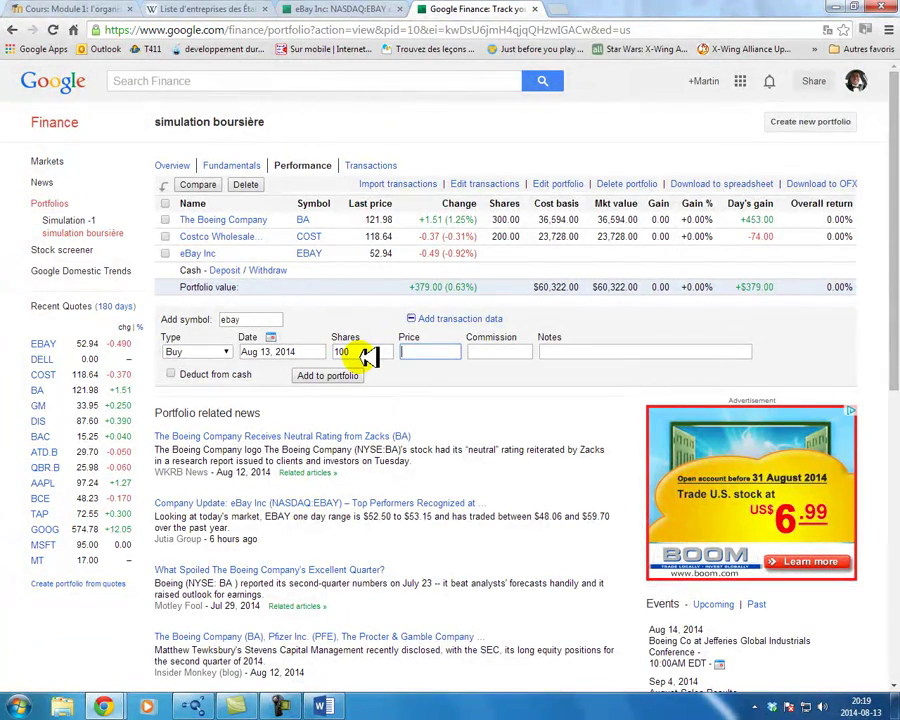
- Set the eBay purchase price to 52.94, commission 0 and note "Internet", and record it in the portfolio
{"action": "type", "text": "52.94"}
{"action": "key", "text": "Tab"}
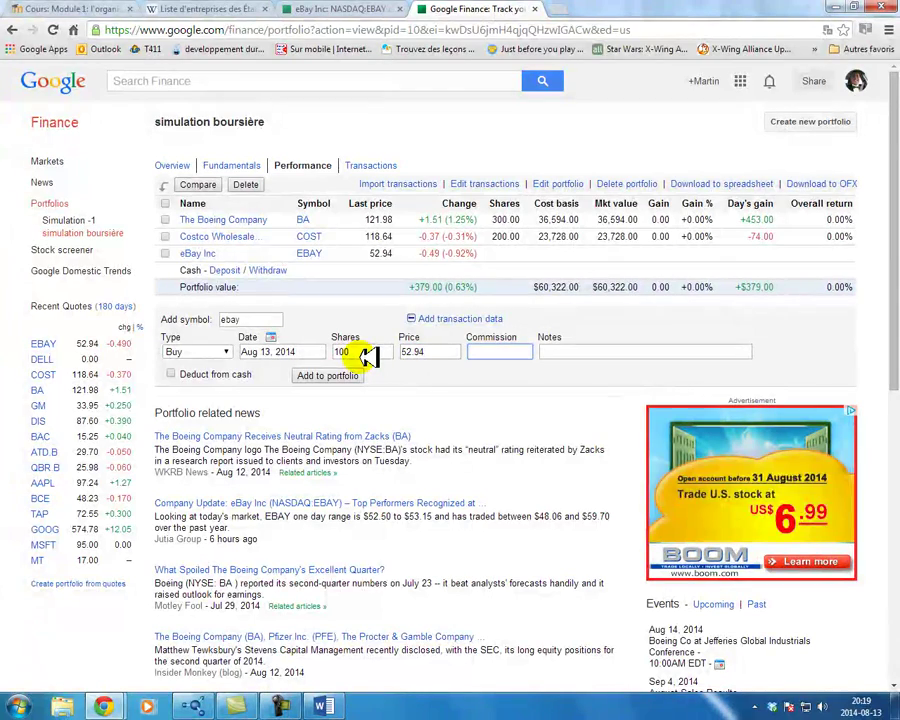
{"action": "type", "text": "0"}
{"action": "key", "text": "Tab"}
{"action": "type", "text": "Inten"}
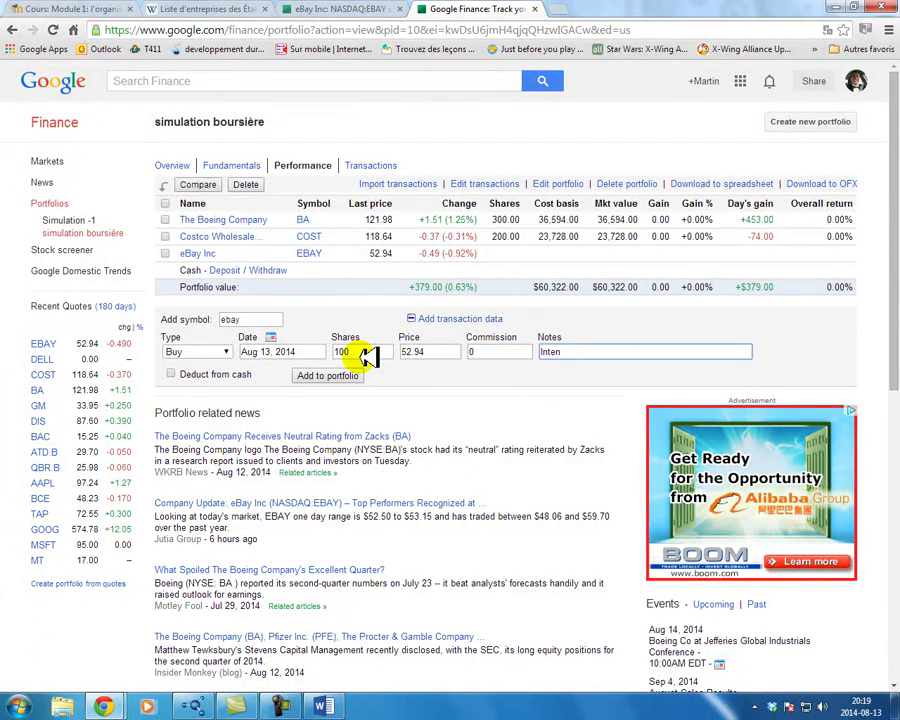
{"action": "key", "text": "BackSpace"}
{"action": "type", "text": "rne"}
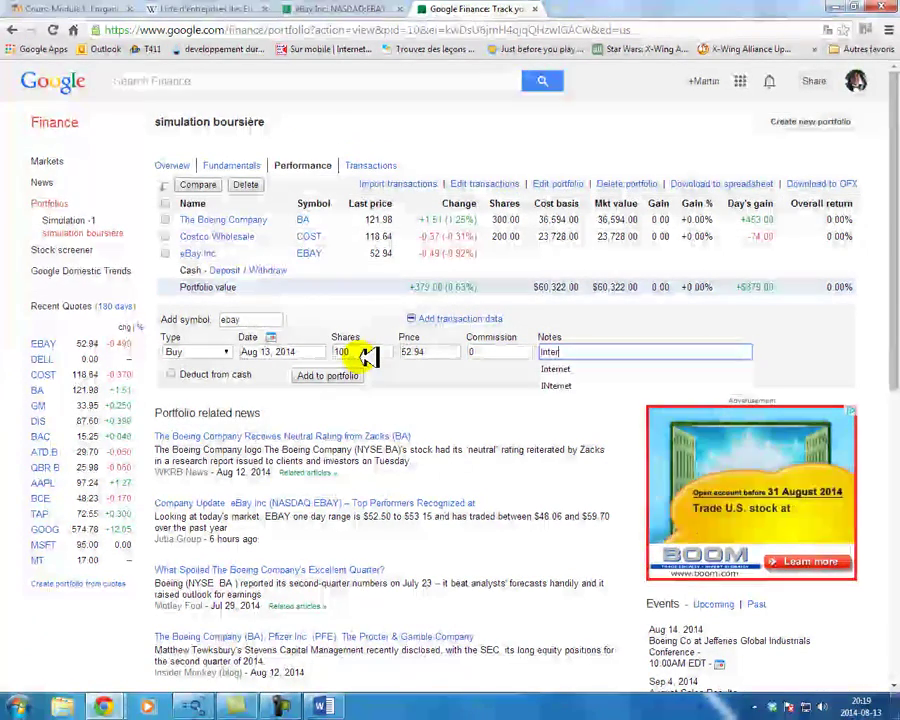
{"action": "left_click", "coordinate": [338, 375]}
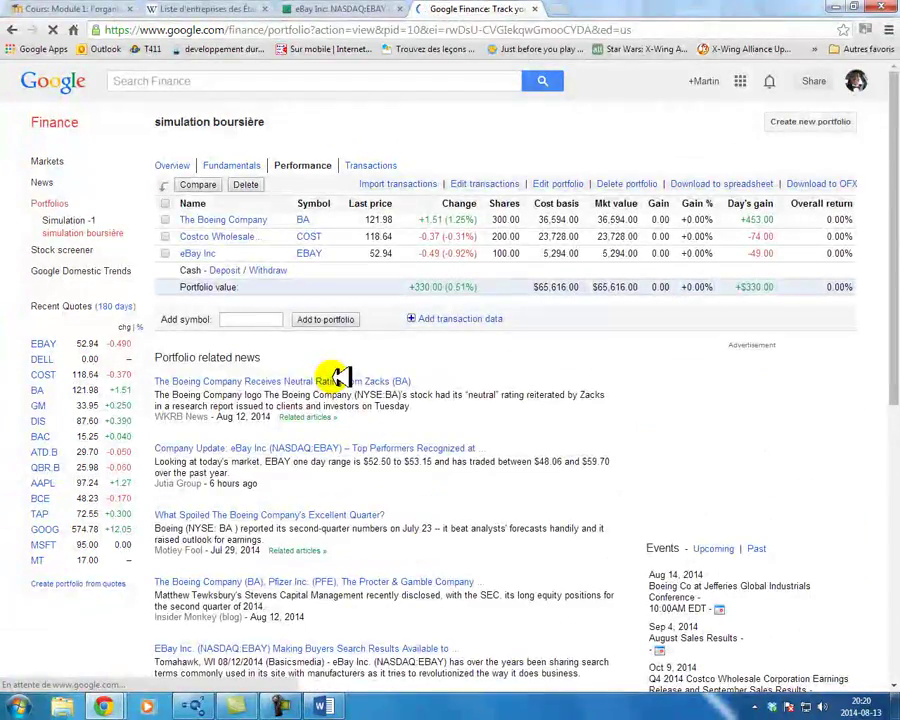
- Add the NASDAQ listing of Dell Inc. to the simulation boursière portfolio
{"action": "left_click", "coordinate": [265, 319]}
{"action": "type", "text": "Dell"}
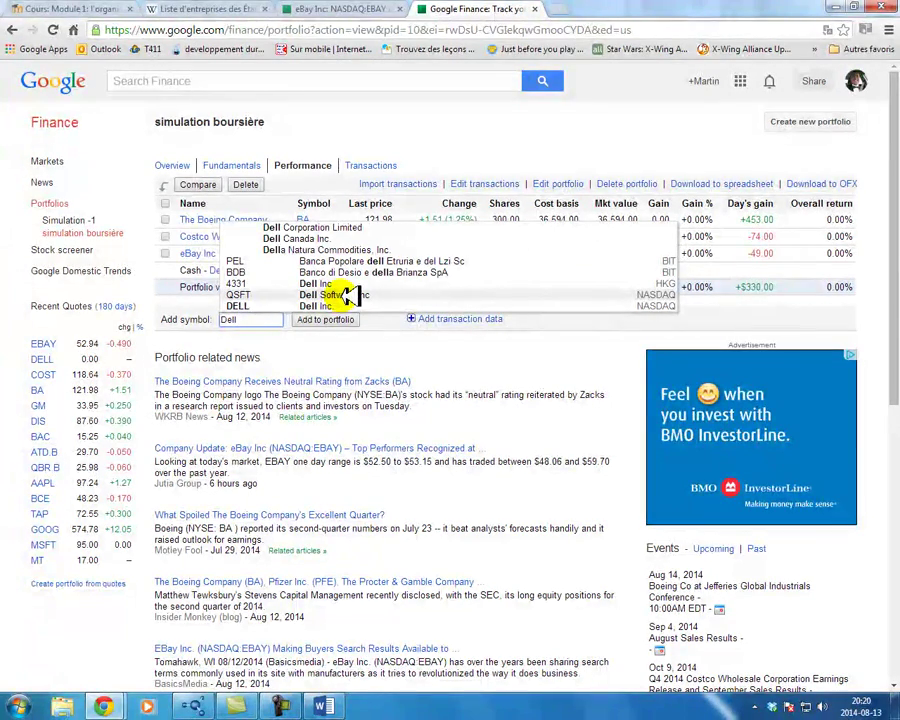
{"action": "left_click", "coordinate": [345, 305]}
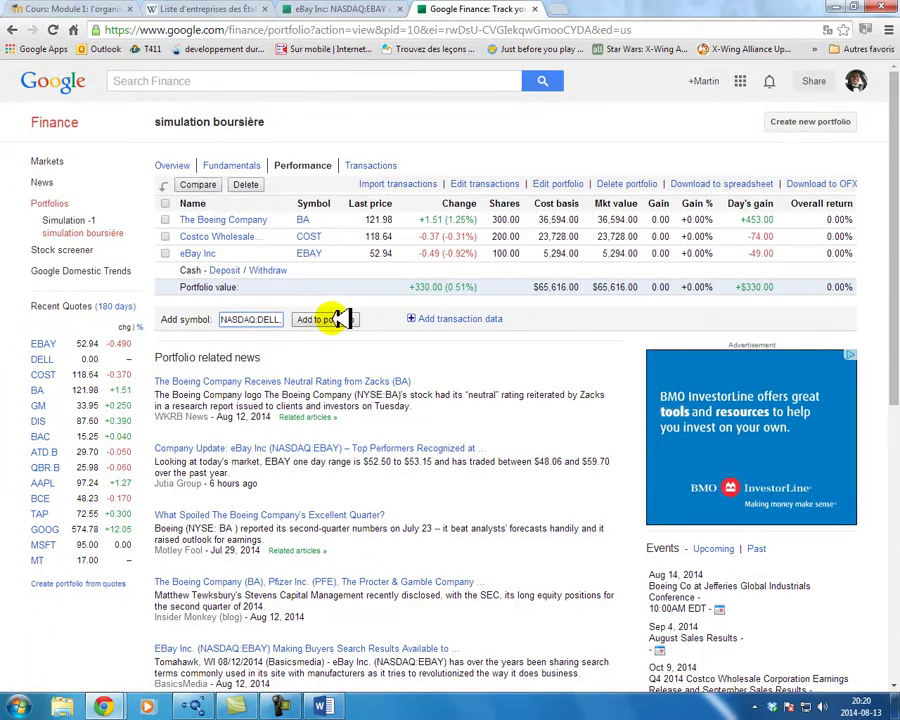
{"action": "left_click", "coordinate": [340, 318]}
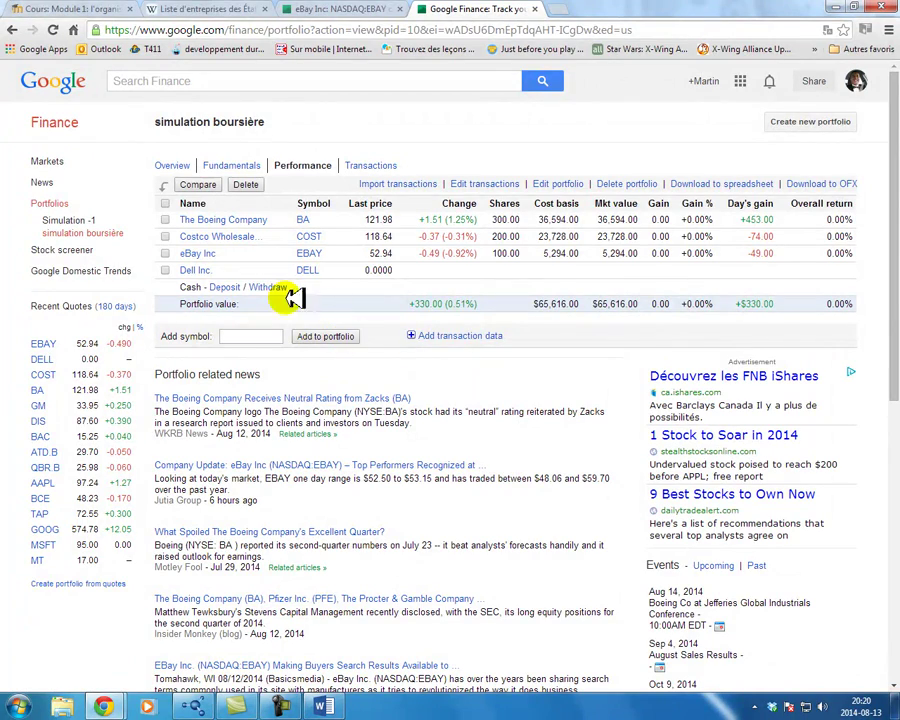
- Find Facebook in the Wikipedia list of US companies and look up its quote in Google Finance
{"action": "left_click", "coordinate": [232, 8]}
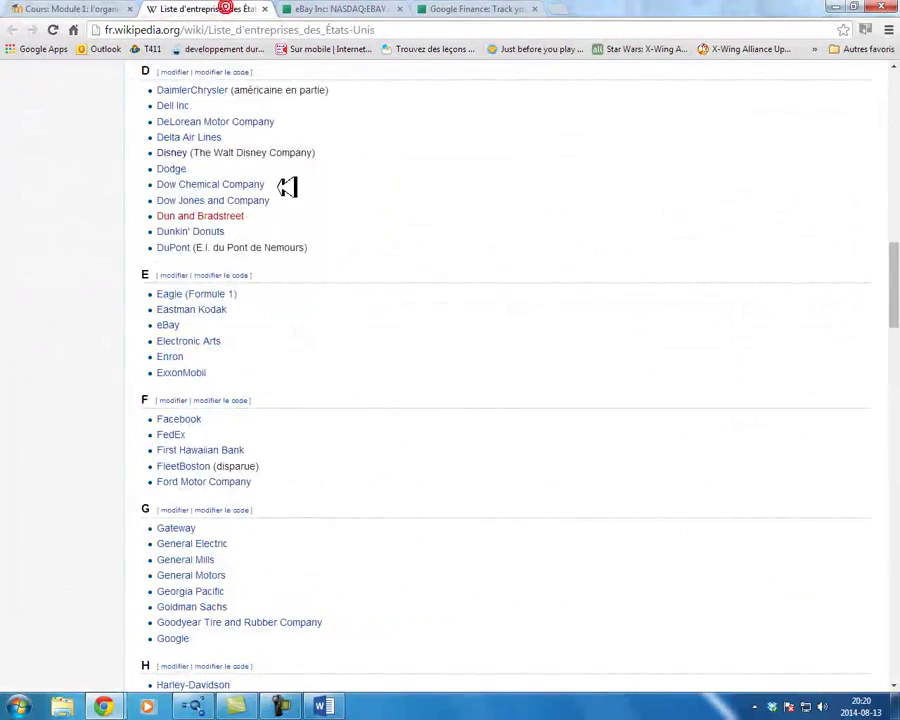
{"action": "scroll", "coordinate": [286, 186], "scroll_direction": "down", "scroll_amount": 4}
{"action": "scroll", "coordinate": [286, 186], "scroll_direction": "up", "scroll_amount": 2}
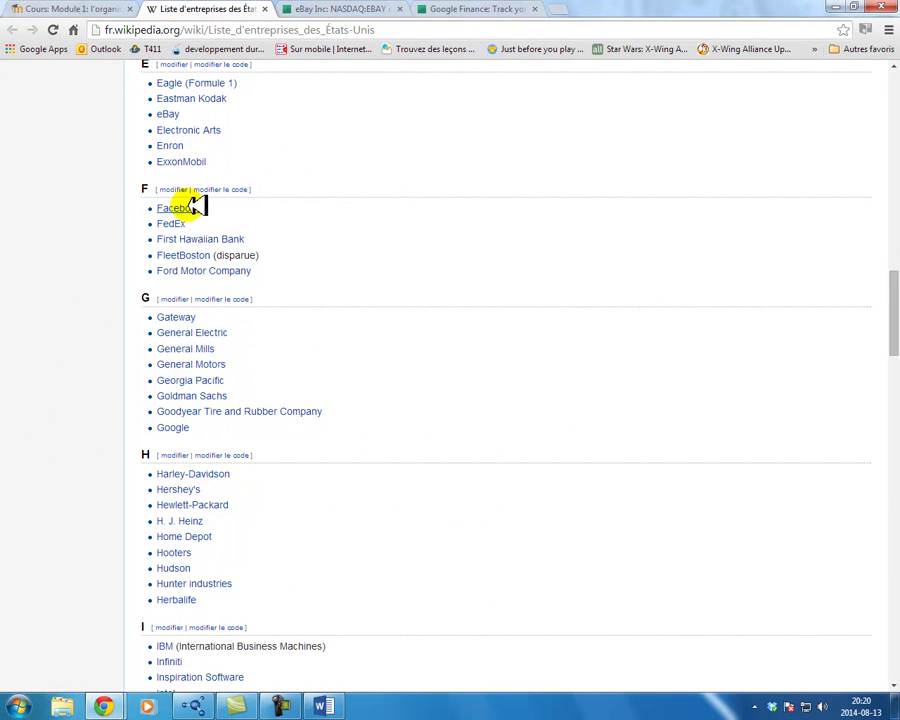
{"action": "left_click", "coordinate": [300, 10]}
{"action": "double_click", "coordinate": [166, 79]}
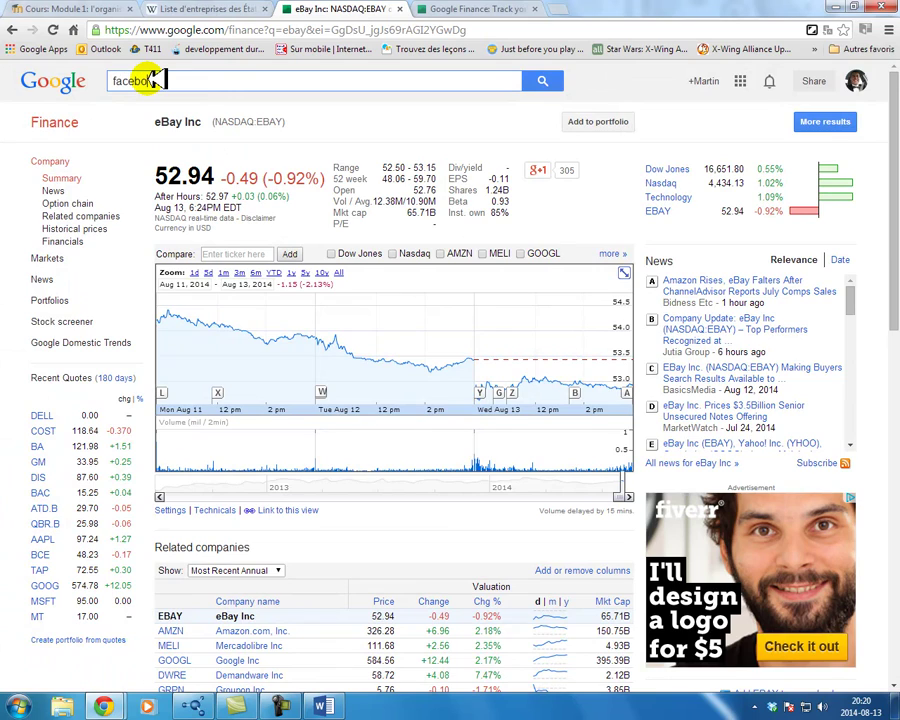
{"action": "type", "text": "ok"}
{"action": "key", "text": "Return"}
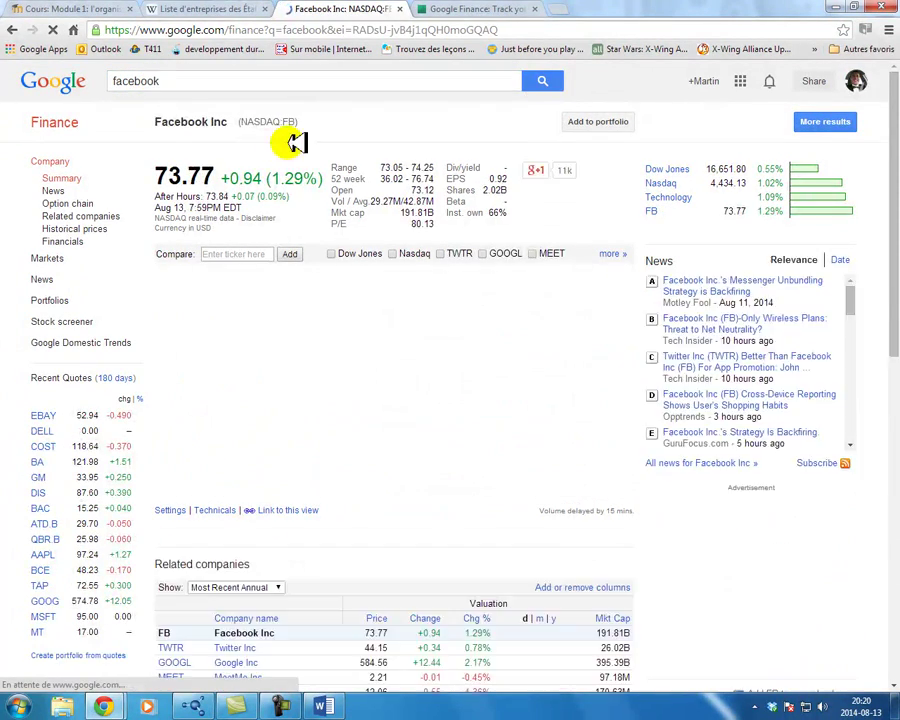
- Copy the ticker NASDAQ:FB from the Facebook quote page and add it to the simulation boursière portfolio
{"action": "left_click_drag", "start_coordinate": [296, 122], "coordinate": [247, 122]}
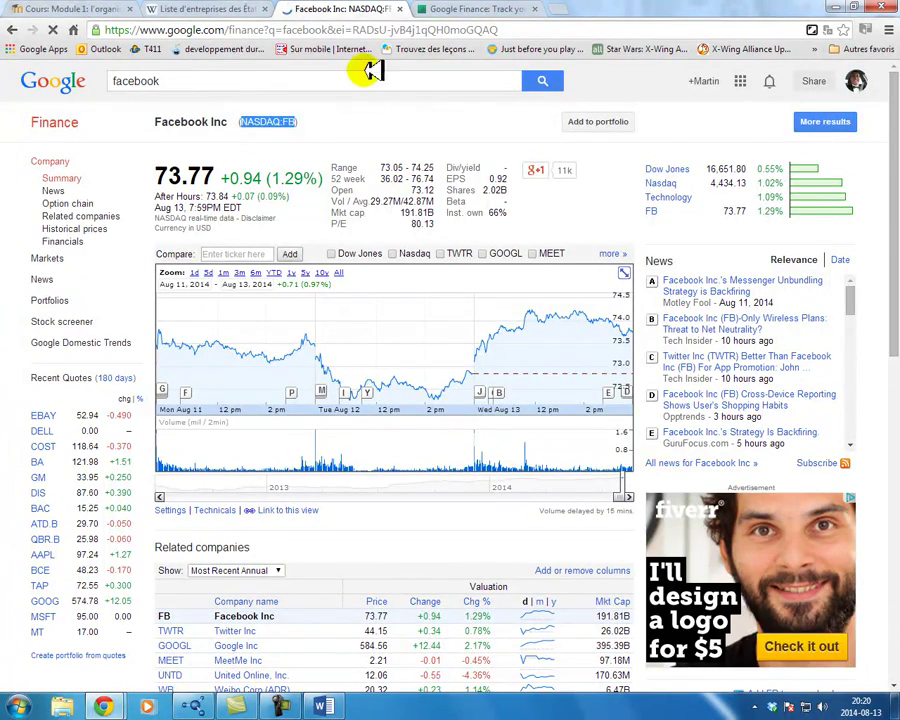
{"action": "left_click", "coordinate": [458, 9]}
{"action": "left_click", "coordinate": [255, 336]}
{"action": "type", "text": "NASDAQ:FB"}
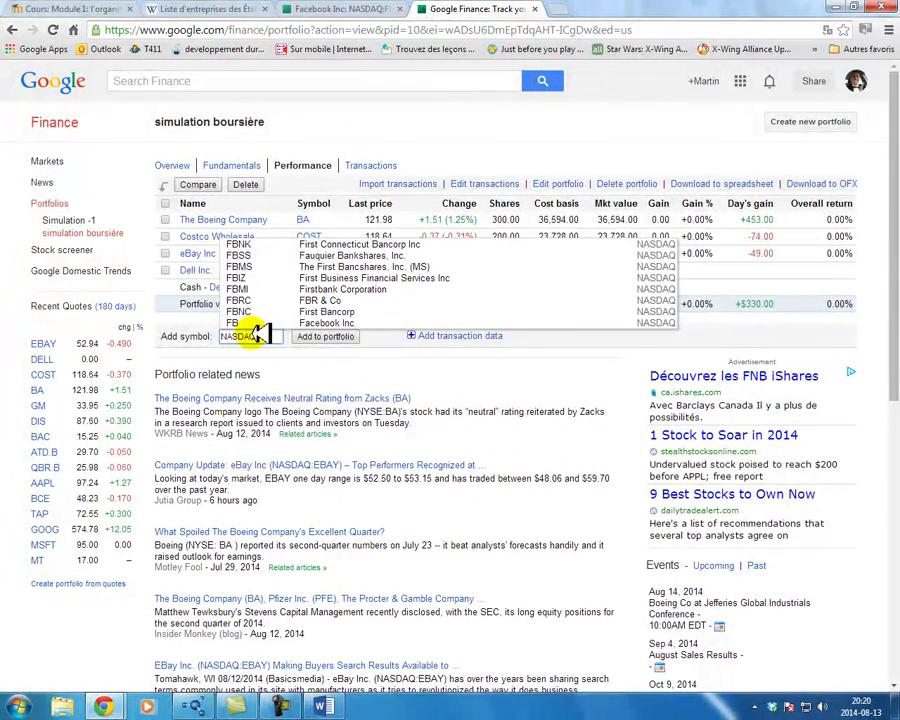
{"action": "left_click", "coordinate": [317, 324]}
{"action": "left_click", "coordinate": [326, 336]}
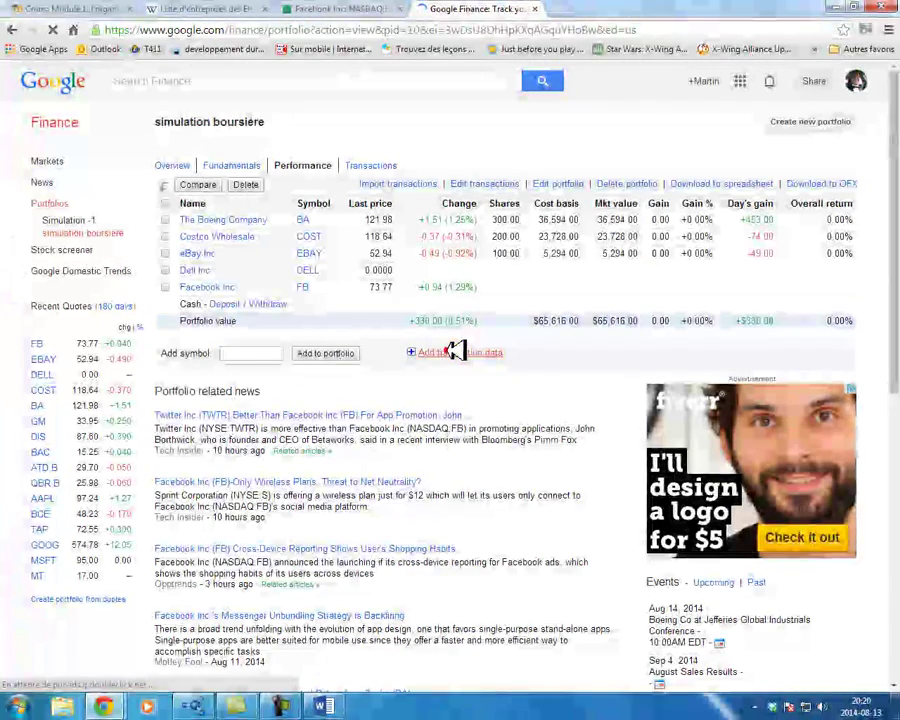
- Start a Buy transaction for NASDAQ:FB dated Aug 13, 2014, for 100 shares
{"action": "left_click", "coordinate": [453, 355]}
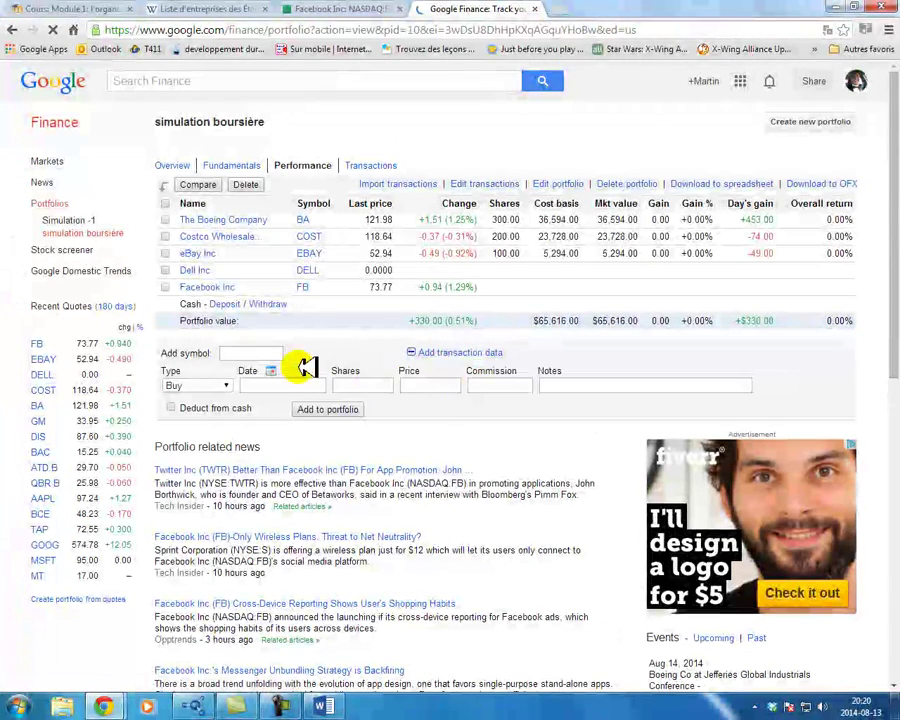
{"action": "type", "text": "NASDAQ:FB"}
{"action": "left_click", "coordinate": [266, 383]}
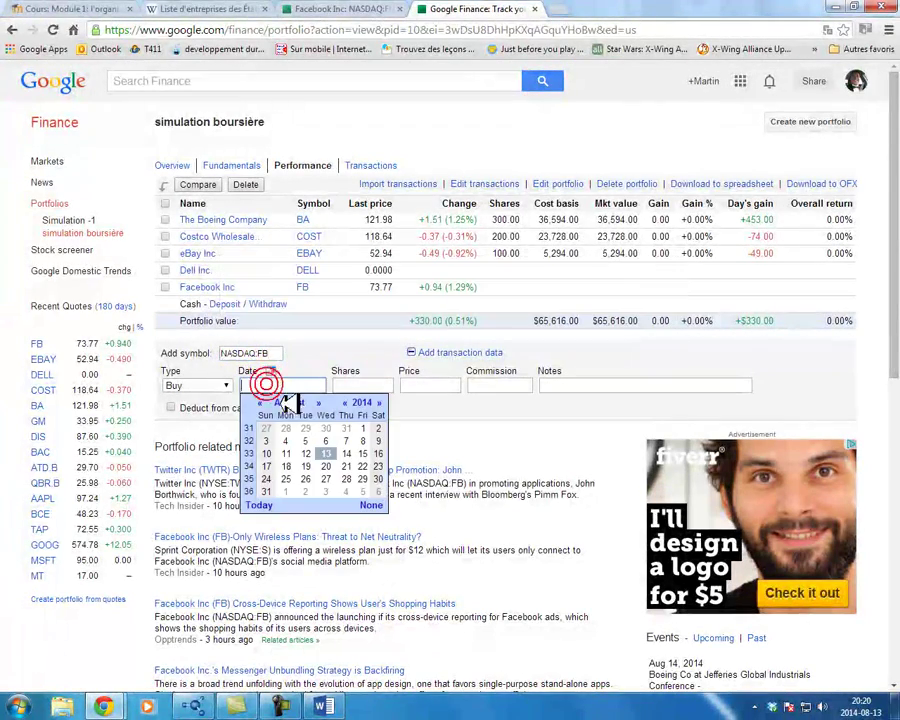
{"action": "left_click", "coordinate": [326, 453]}
{"action": "left_click", "coordinate": [367, 383]}
{"action": "type", "text": "100"}
{"action": "key", "text": "Tab"}
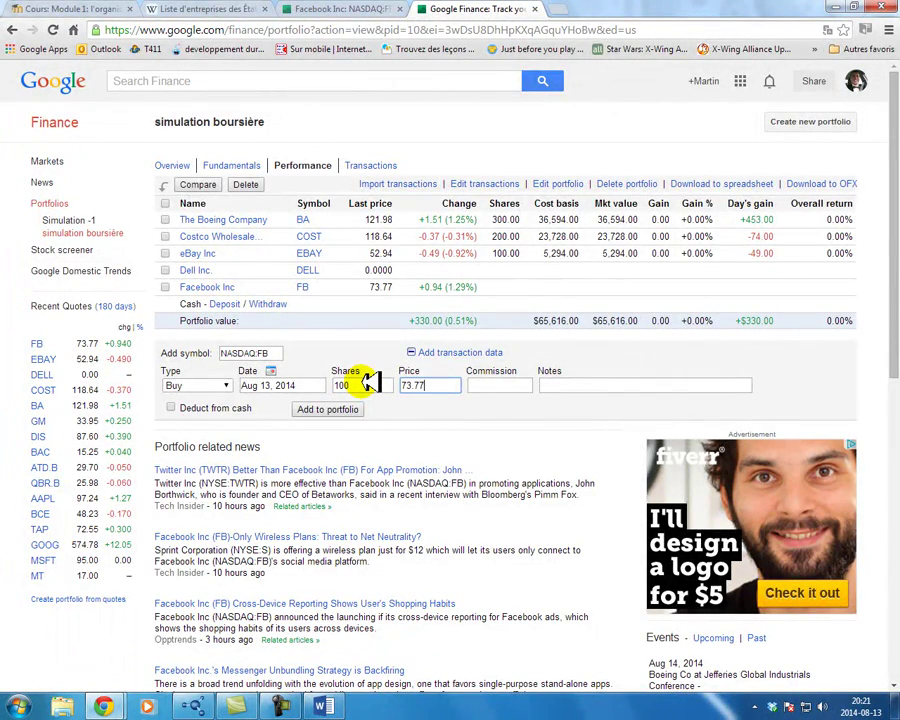
- Complete the NASDAQ:FB purchase with price 73.77, commission 0 and note "Internet", and record it in the portfolio
{"action": "key", "text": "Tab"}
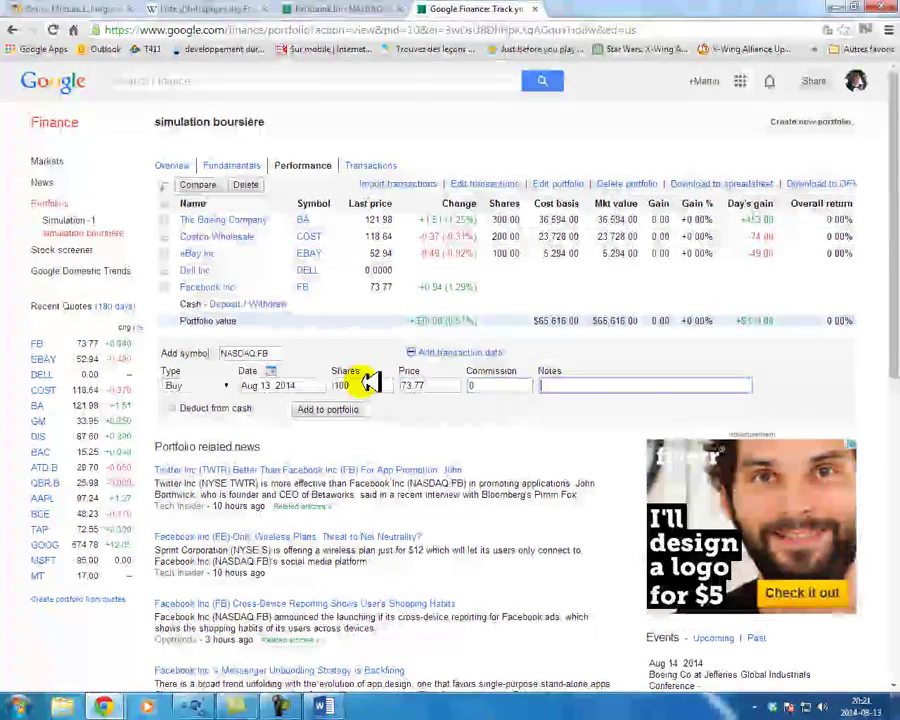
{"action": "type", "text": "INte"}
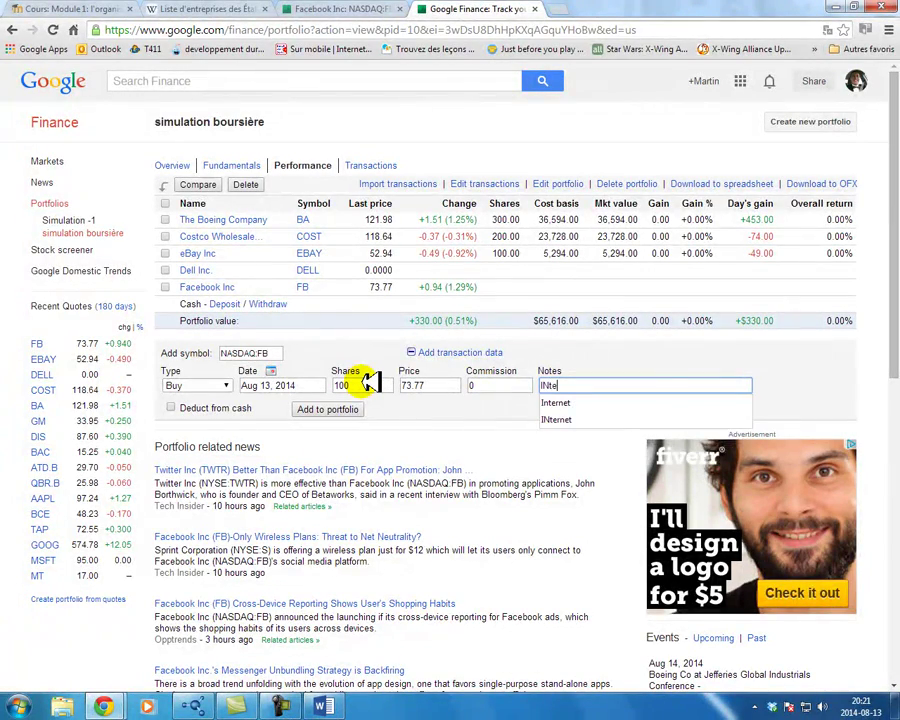
{"action": "key", "text": "BackSpace"}
{"action": "key", "text": "BackSpace"}
{"action": "key", "text": "Down"}
{"action": "key", "text": "Down"}
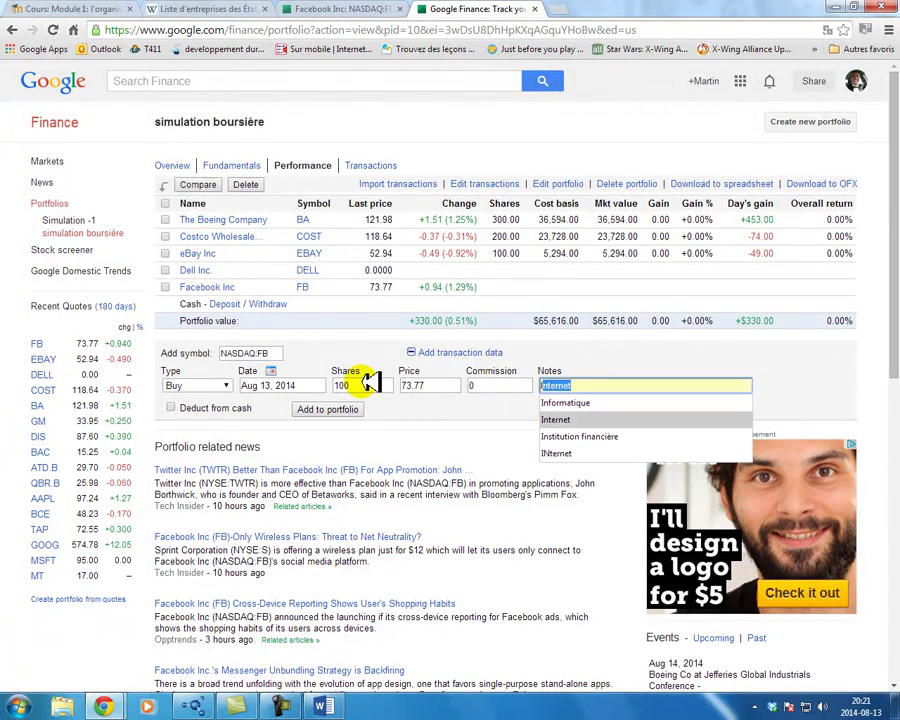
{"action": "key", "text": "Return"}
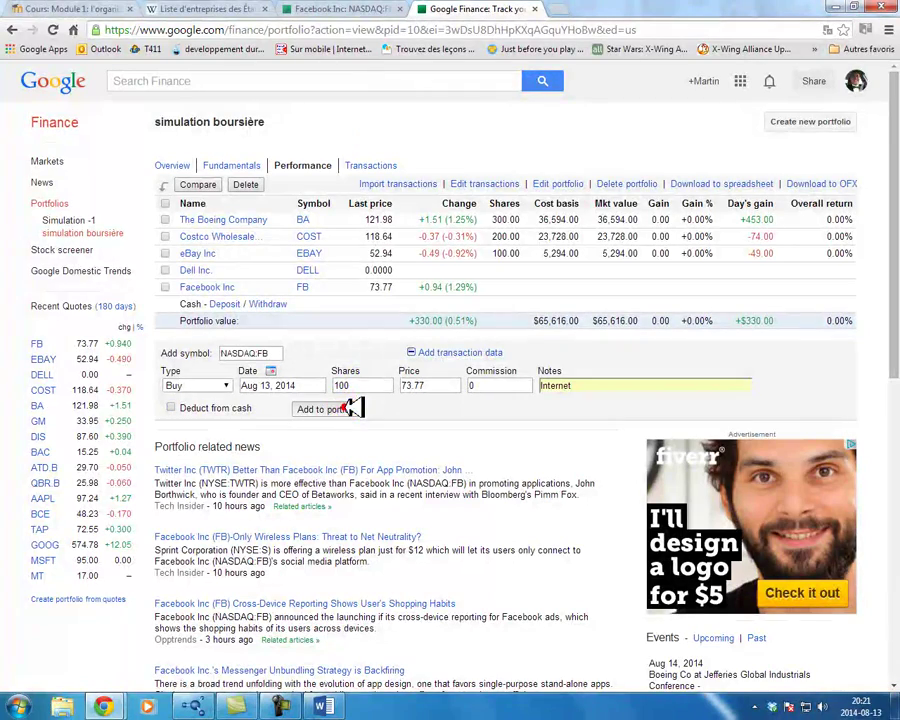
{"action": "left_click", "coordinate": [348, 407]}
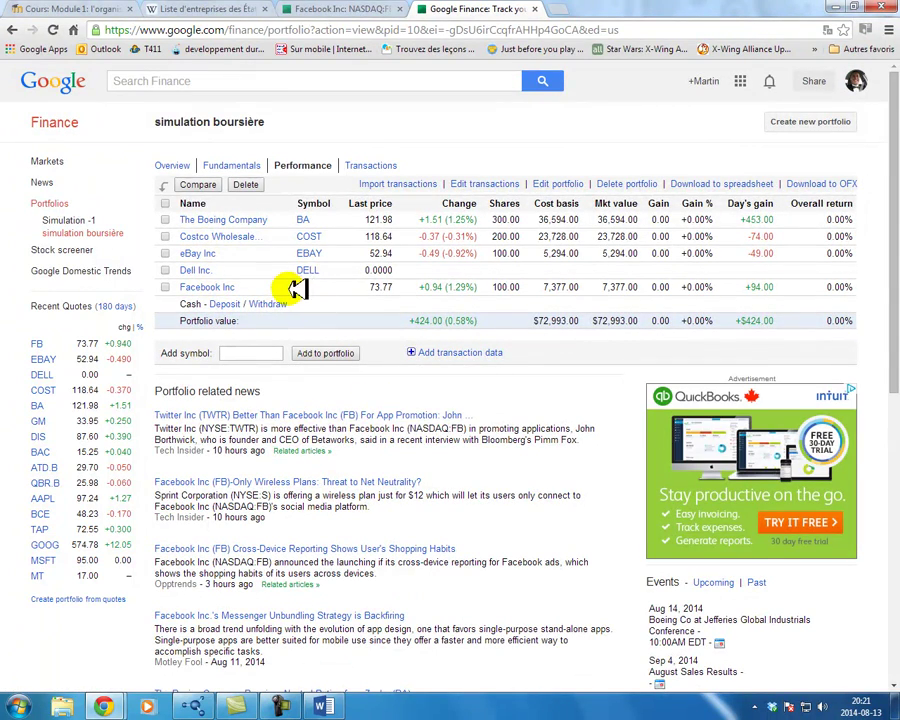
- Find John Deere in the Wikipedia list of US companies and look up its quote in Google Finance
{"action": "left_click", "coordinate": [211, 10]}
{"action": "scroll", "coordinate": [323, 442], "scroll_direction": "down", "scroll_amount": 1}
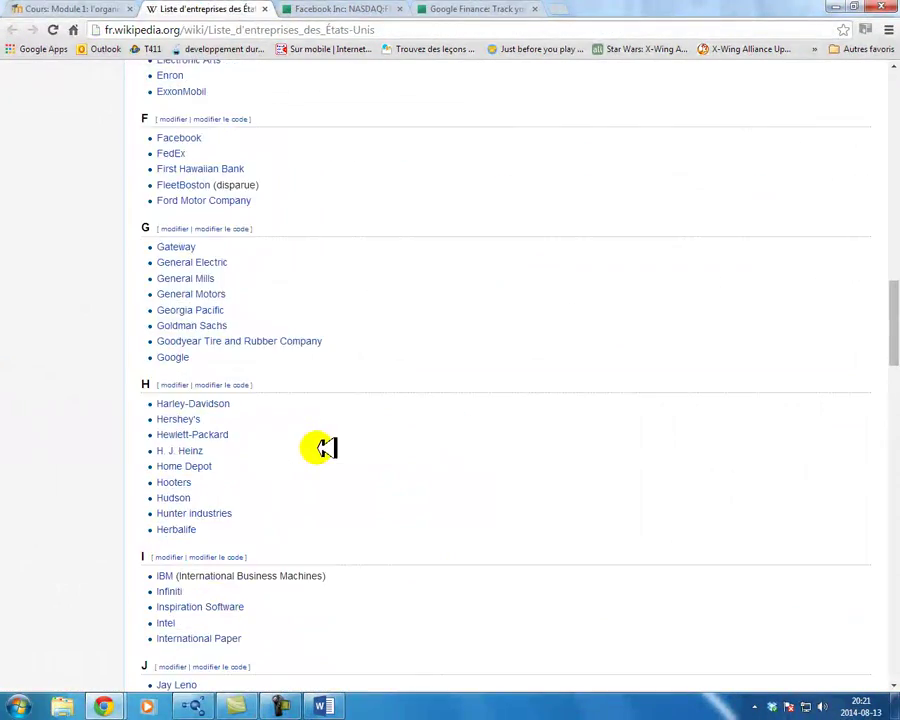
{"action": "scroll", "coordinate": [323, 447], "scroll_direction": "down", "scroll_amount": 1}
{"action": "scroll", "coordinate": [323, 447], "scroll_direction": "down", "scroll_amount": 5}
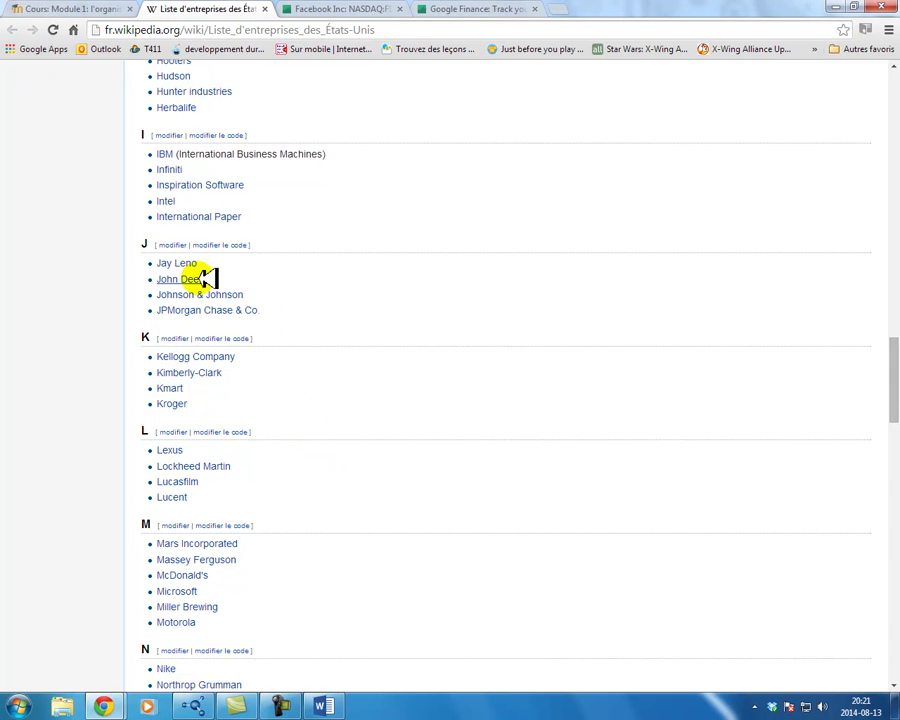
{"action": "left_click_drag", "start_coordinate": [209, 279], "coordinate": [194, 80]}
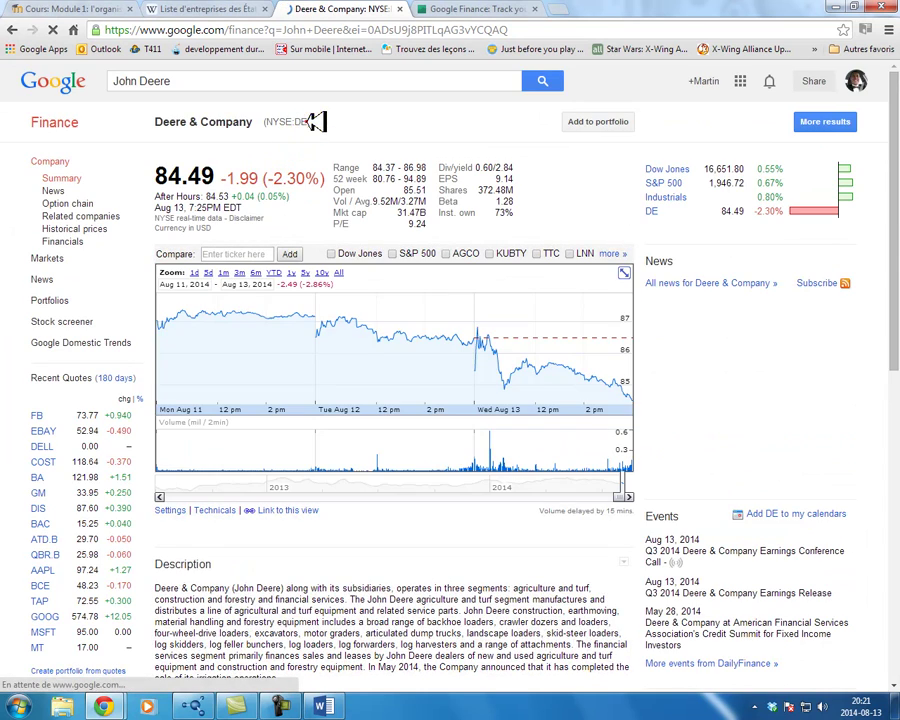
- Copy the ticker NYSE:DE from the Deere & Company quote page and add it to the simulation boursière portfolio
{"action": "double_click", "coordinate": [273, 121]}
{"action": "key", "text": "ctrl+c"}
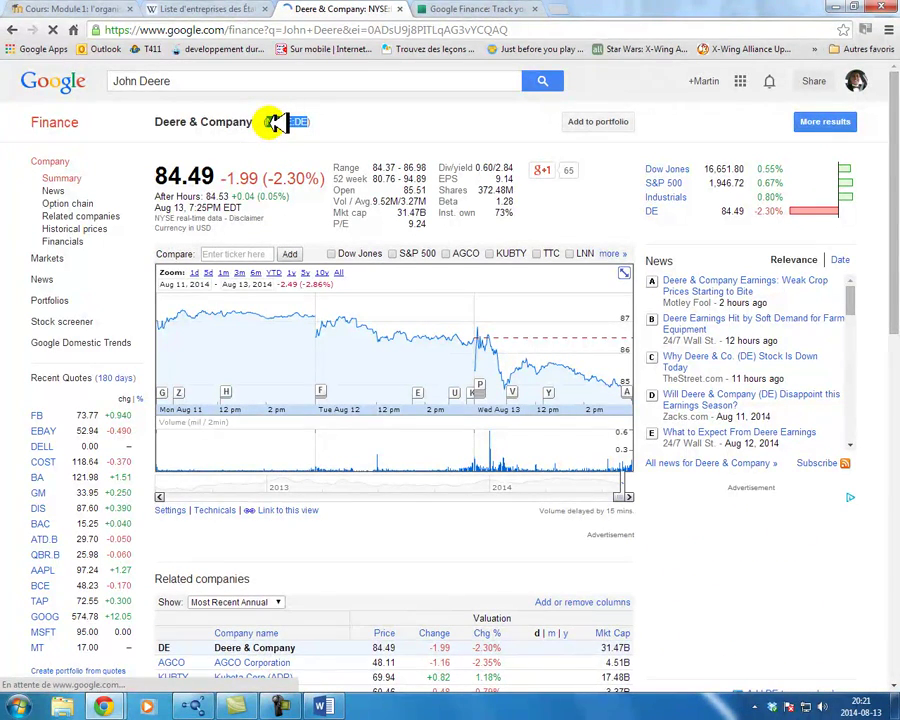
{"action": "left_click", "coordinate": [432, 10]}
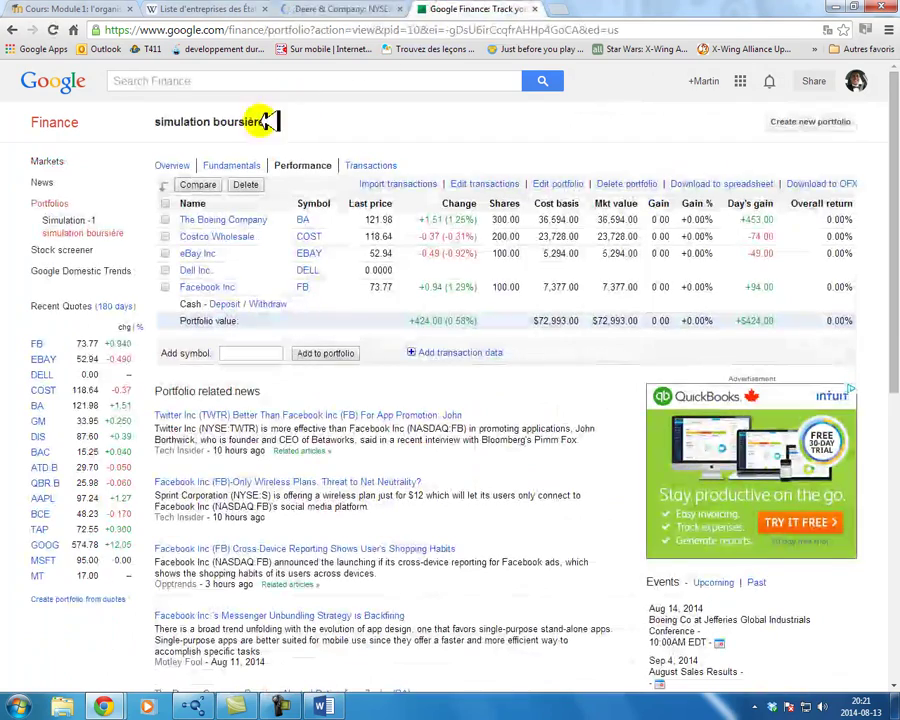
{"action": "left_click", "coordinate": [261, 356]}
{"action": "key", "text": "ctrl+v"}
{"action": "left_click", "coordinate": [310, 355]}
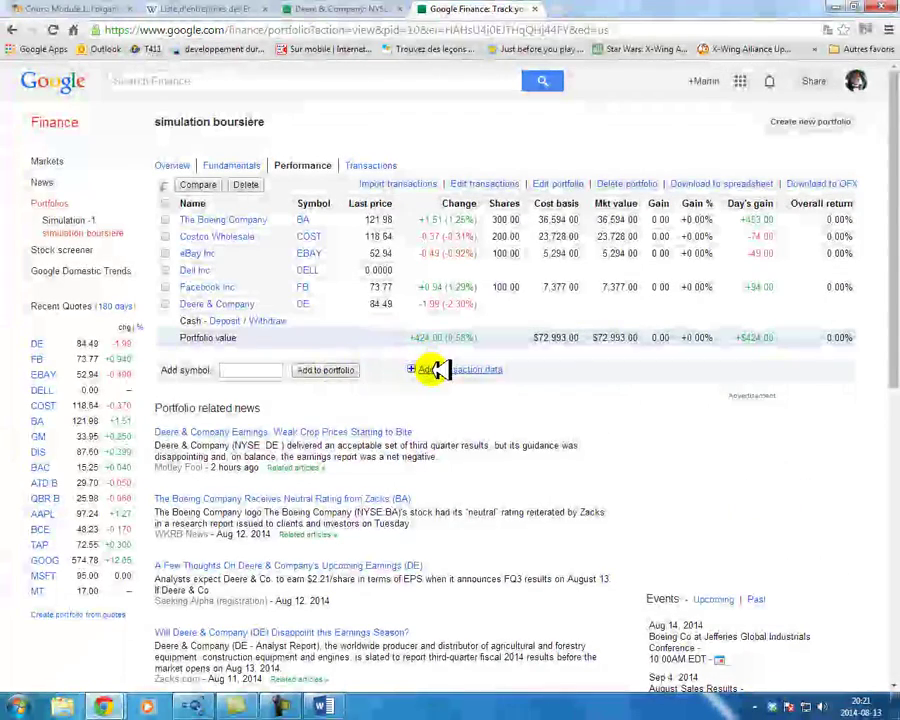
- Start a Buy transaction for NYSE:DE dated Aug 6, 2014, with a price of 84.49
{"action": "left_click", "coordinate": [480, 370]}
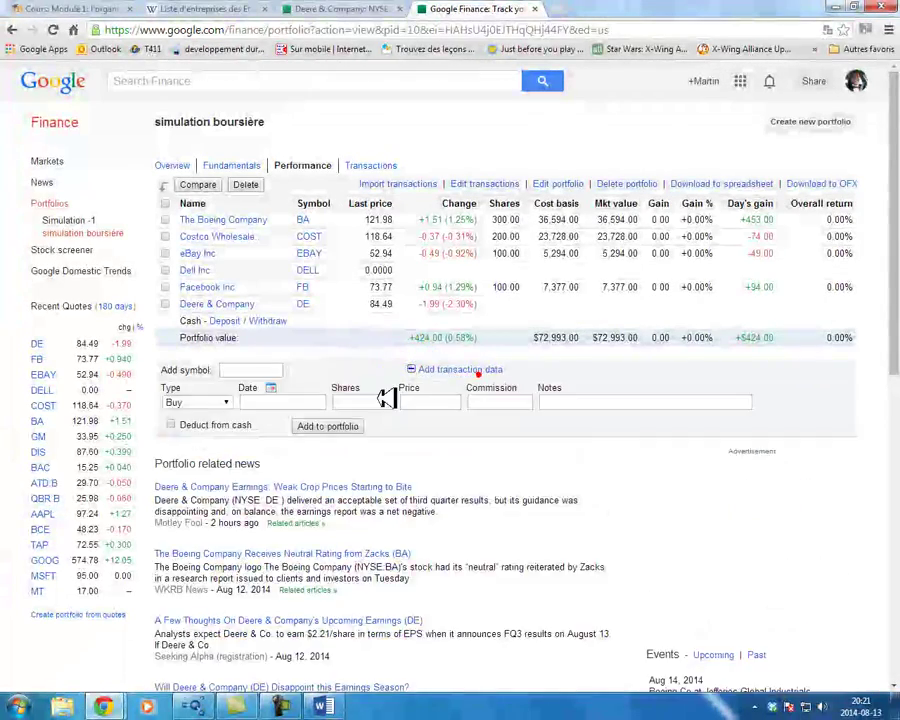
{"action": "left_click", "coordinate": [240, 369]}
{"action": "type", "text": "NYSE:DE"}
{"action": "left_click", "coordinate": [262, 401]}
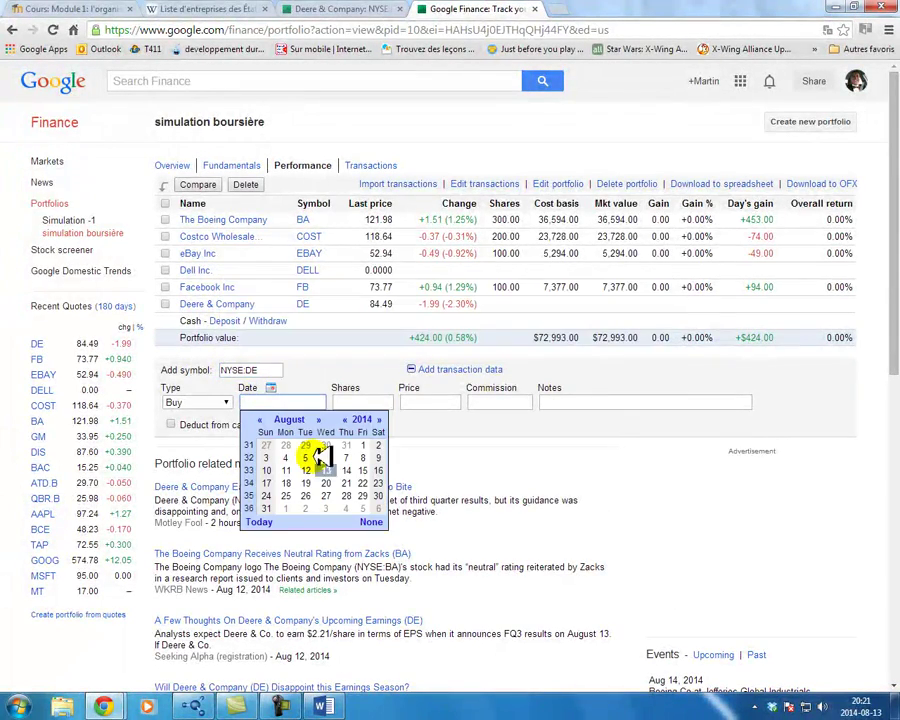
{"action": "left_click", "coordinate": [321, 460]}
{"action": "left_click", "coordinate": [358, 401]}
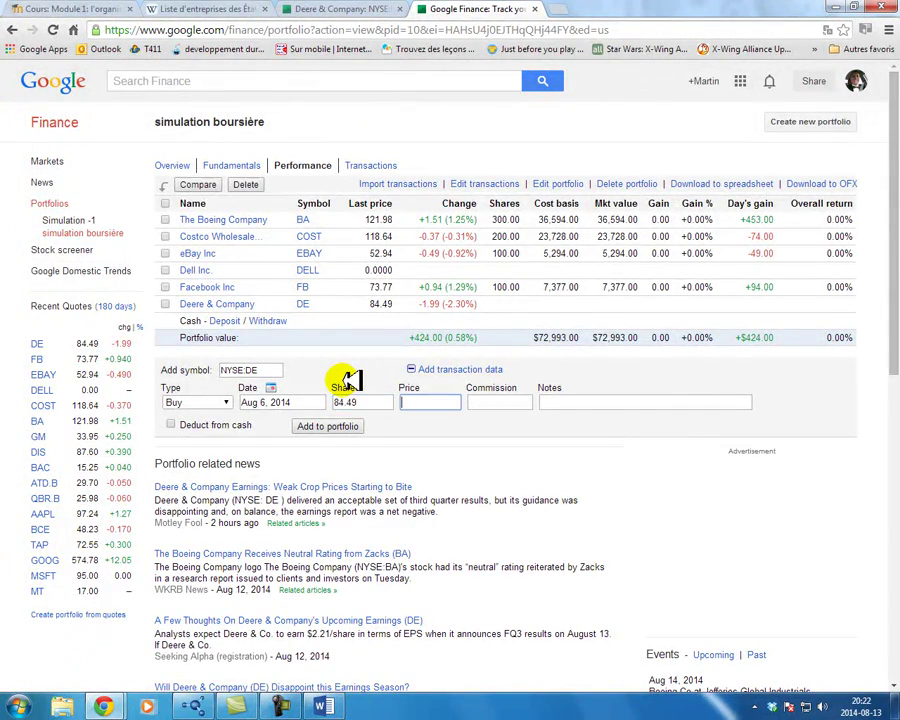
{"action": "type", "text": "84.49"}
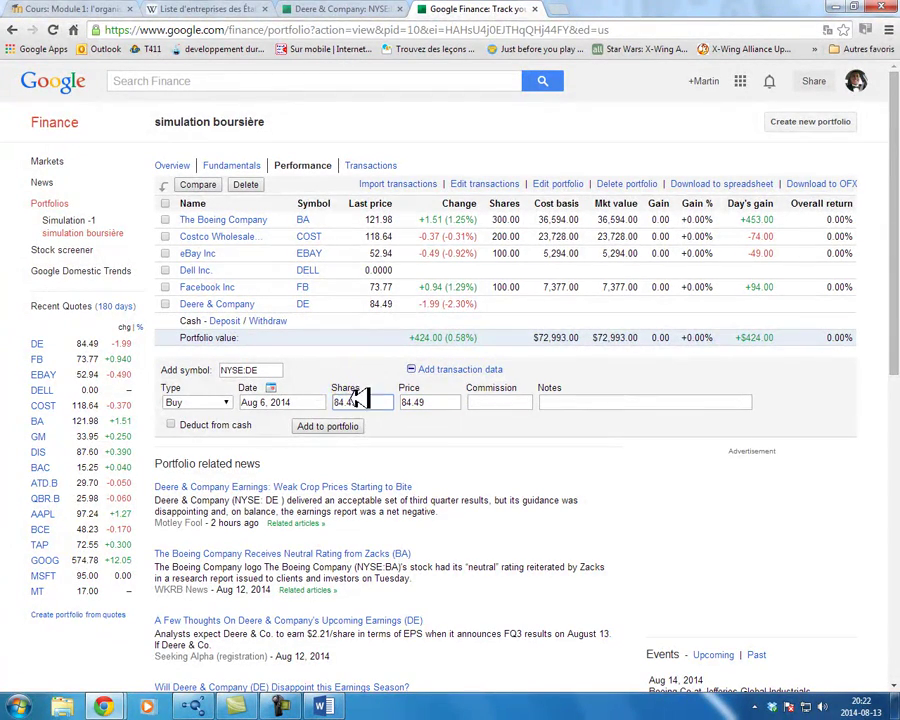
- Complete the NYSE:DE purchase with 100 shares, commission 0 and note "Industrie", and record it in the portfolio
{"action": "left_click_drag", "start_coordinate": [346, 393], "coordinate": [308, 393]}
{"action": "type", "text": "100"}
{"action": "key", "text": "Tab"}
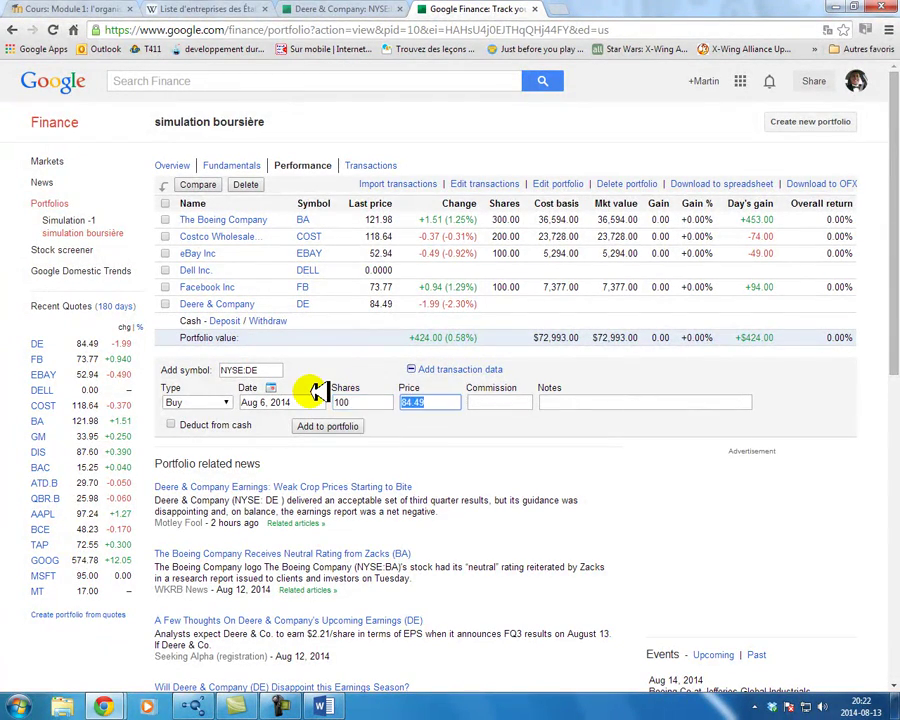
{"action": "type", "text": "0"}
{"action": "key", "text": "Tab"}
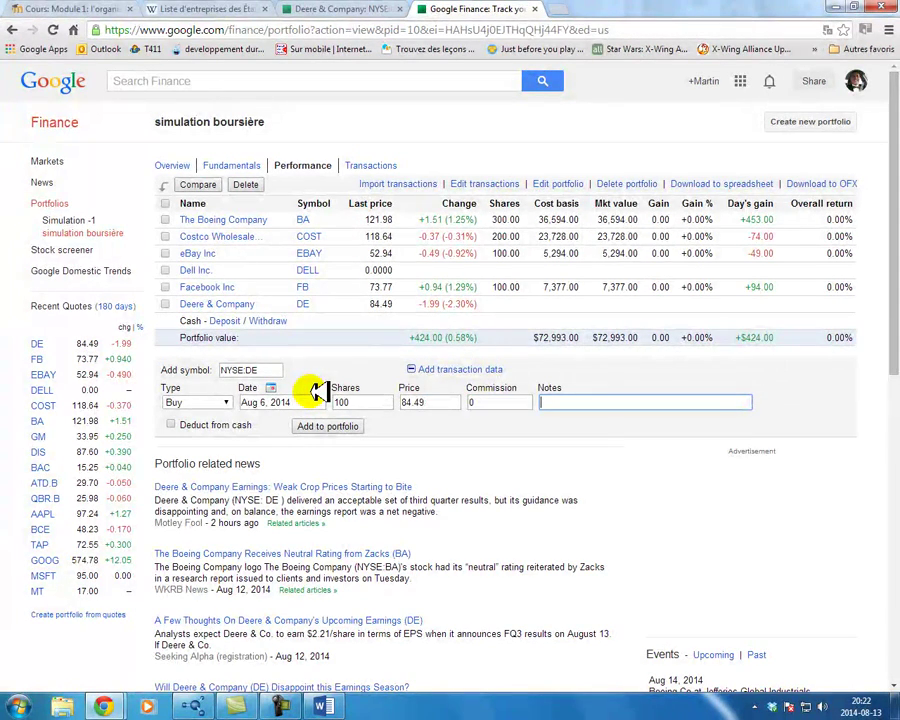
{"action": "type", "text": "Industrie"}
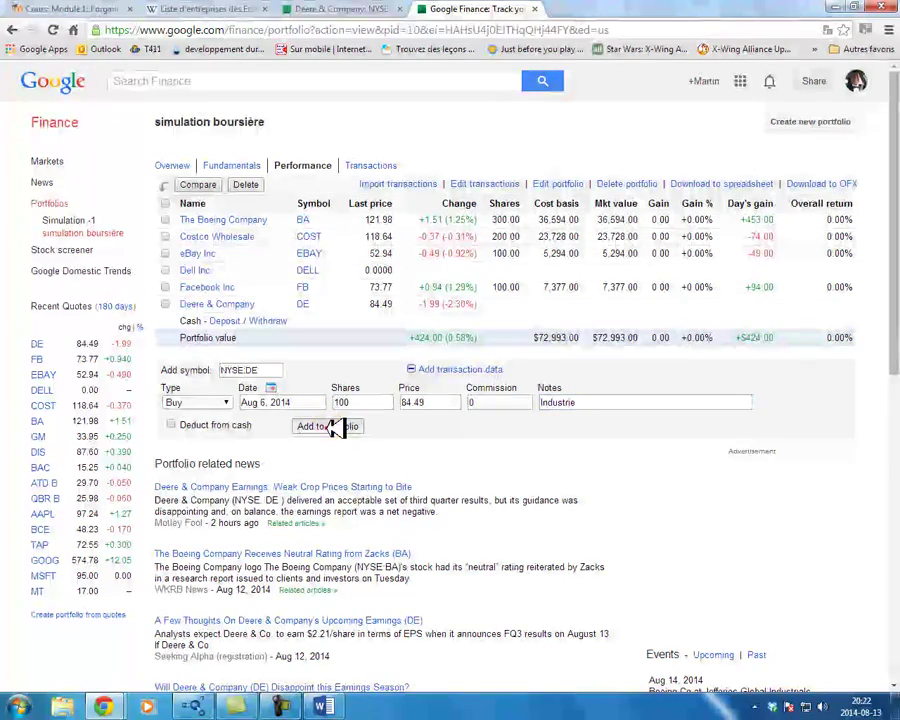
{"action": "left_click", "coordinate": [326, 425]}
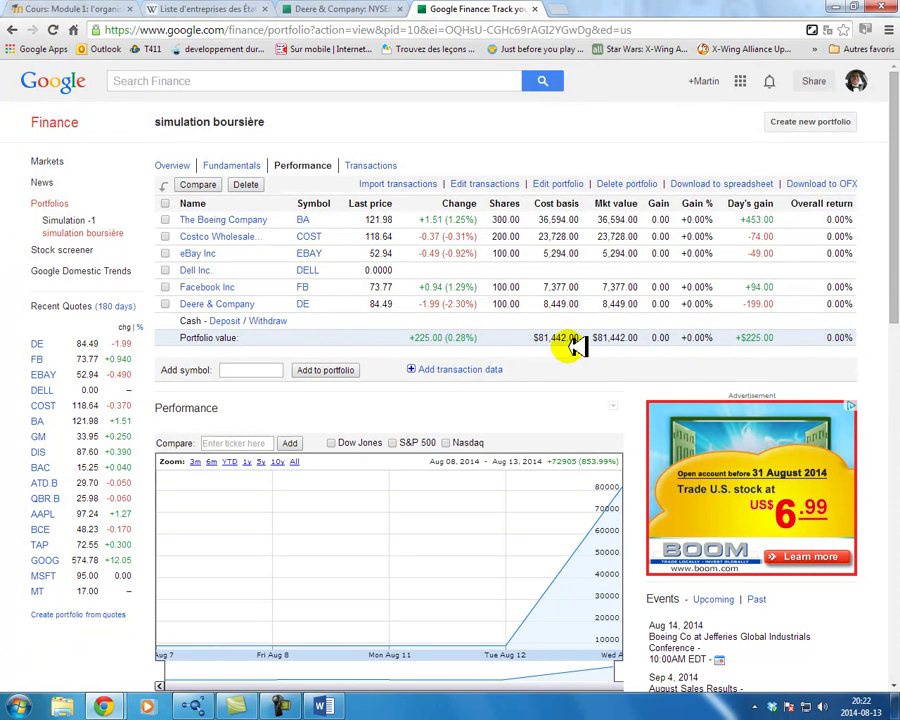
- Edit the recorded transactions to 400 Boeing shares and 200 shares for the first Costco purchase, and save the changes
{"action": "left_click", "coordinate": [500, 184]}
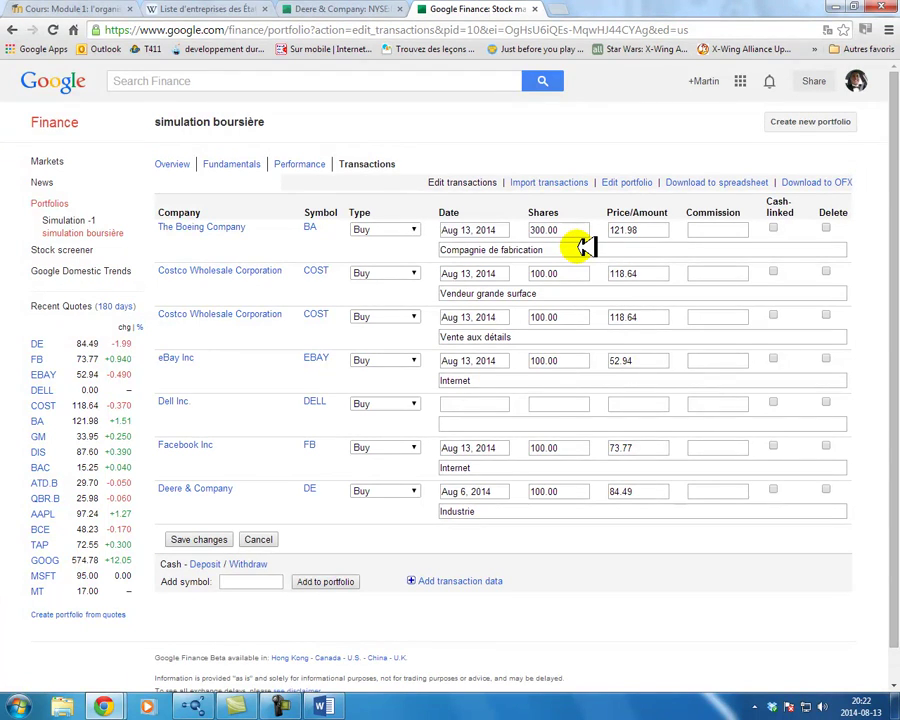
{"action": "left_click", "coordinate": [541, 231]}
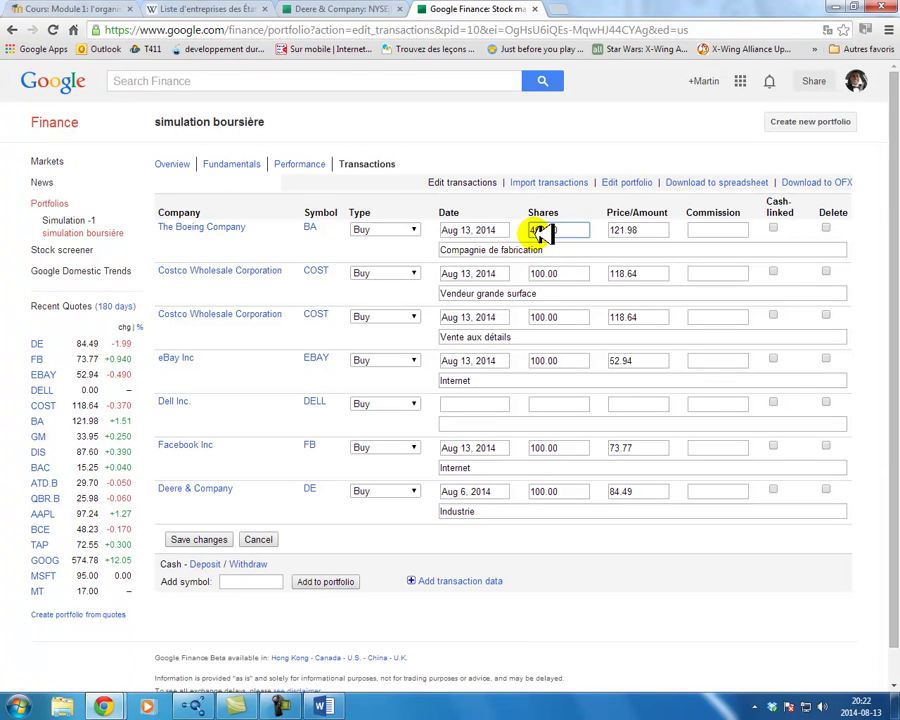
{"action": "left_click", "coordinate": [540, 275]}
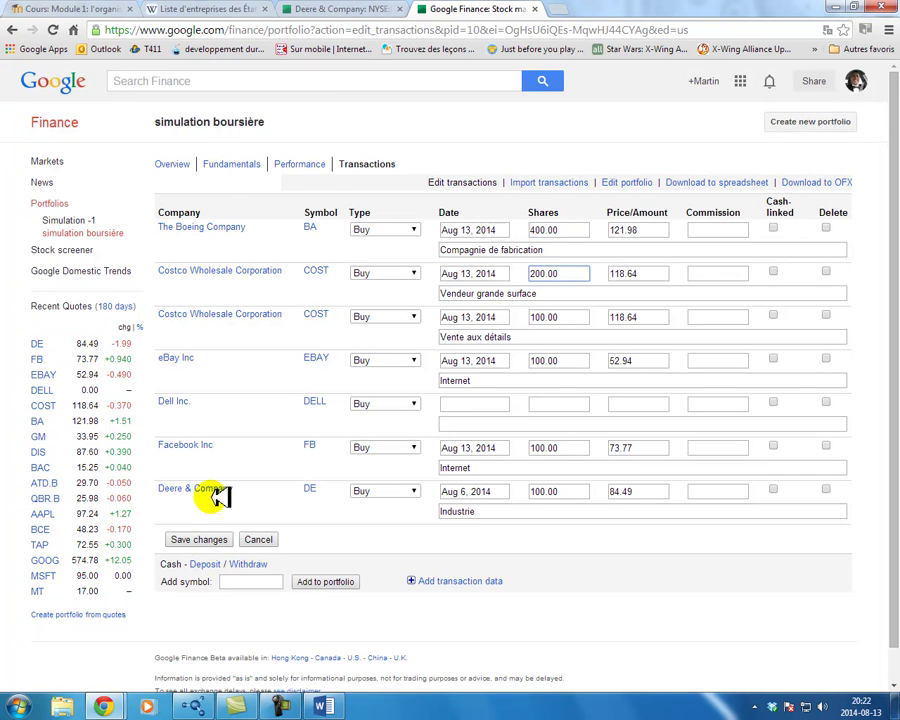
{"action": "left_click", "coordinate": [186, 539]}
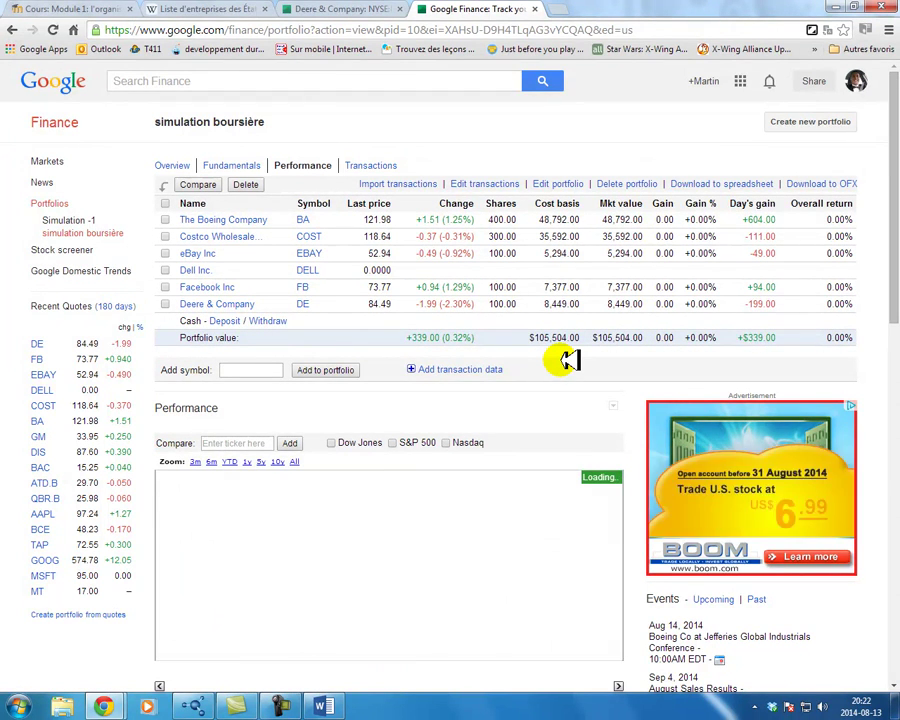
- Reduce the first Costco purchase to 100 shares and save, and reopen the transactions to set it to 150 shares and save again
{"action": "left_click", "coordinate": [505, 184]}
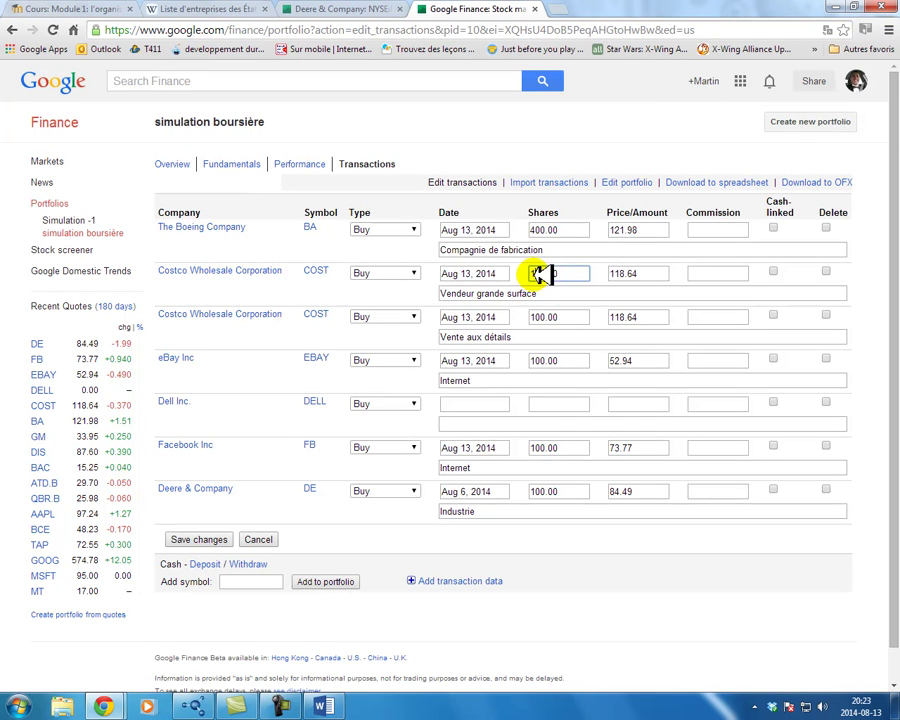
{"action": "left_click", "coordinate": [208, 539]}
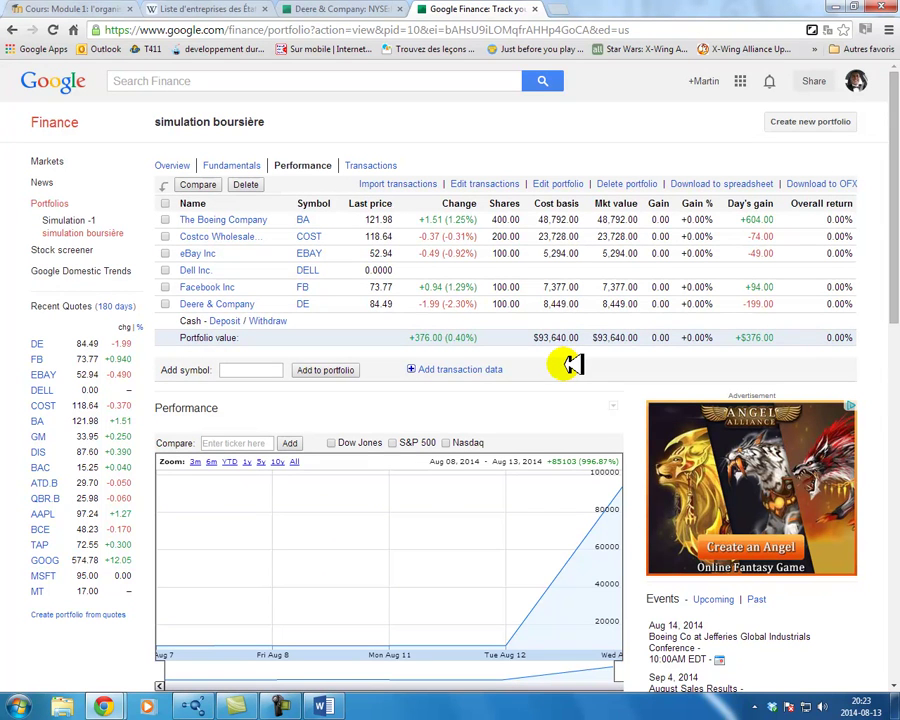
{"action": "left_click", "coordinate": [486, 184]}
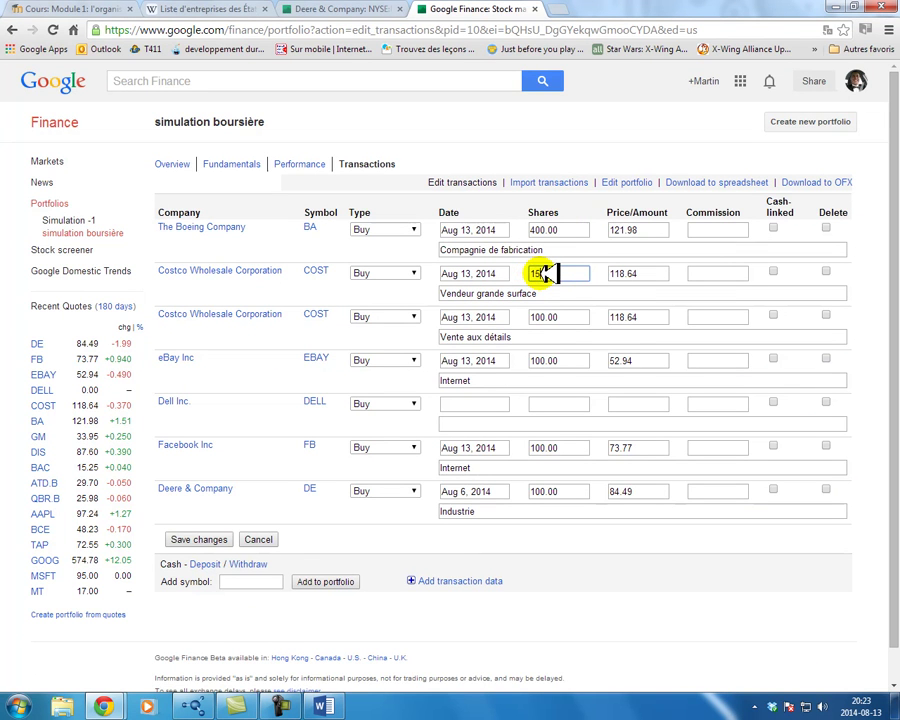
{"action": "left_click", "coordinate": [212, 539]}
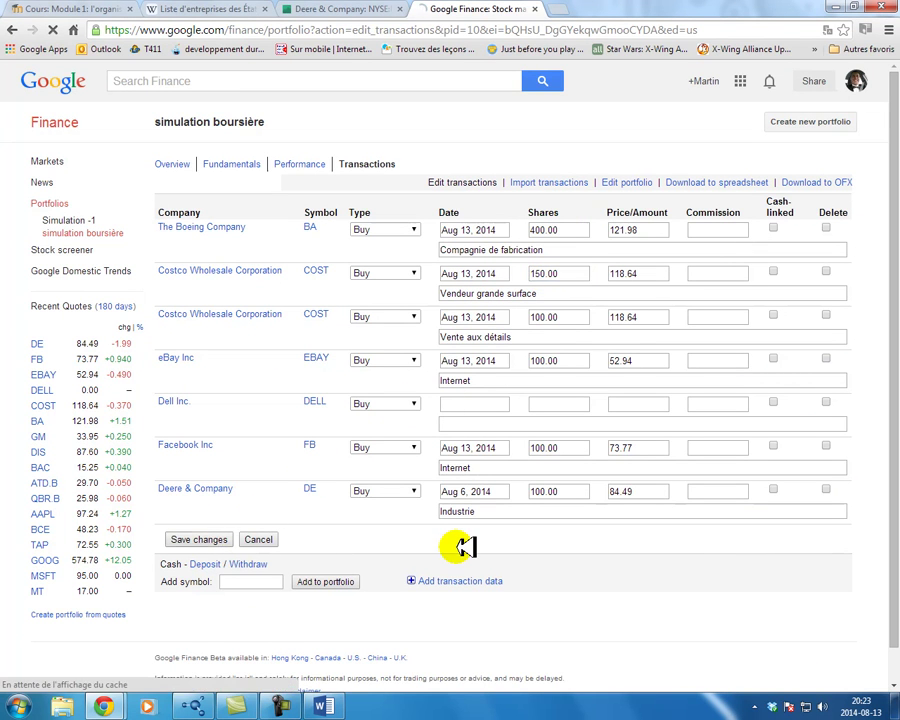